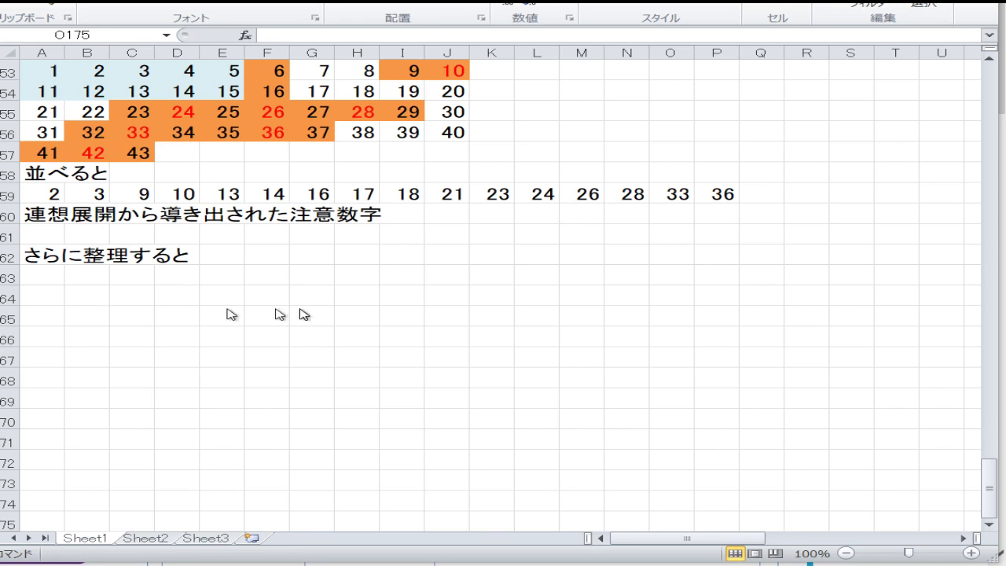
- Review the past Loto 6, Loto 7 and Mini Loto draws listed at the start of Sheet1
{"action": "scroll", "coordinate": [273, 325], "scroll_direction": "up", "scroll_amount": 14}
{"action": "scroll", "coordinate": [273, 325], "scroll_direction": "up", "scroll_amount": 3}
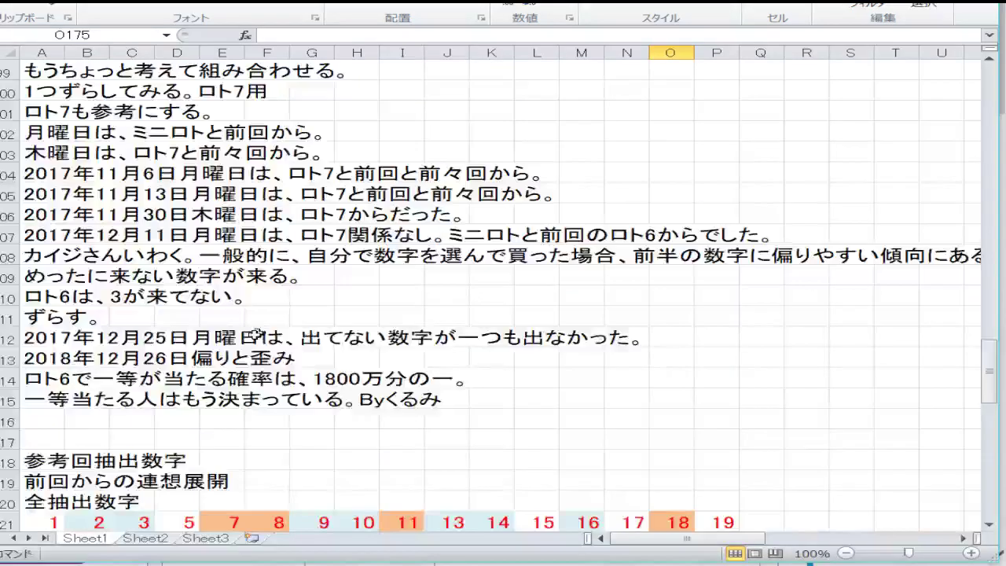
{"action": "scroll", "coordinate": [246, 337], "scroll_direction": "down", "scroll_amount": 10}
{"action": "scroll", "coordinate": [224, 337], "scroll_direction": "up", "scroll_amount": 9}
{"action": "scroll", "coordinate": [220, 339], "scroll_direction": "up", "scroll_amount": 5}
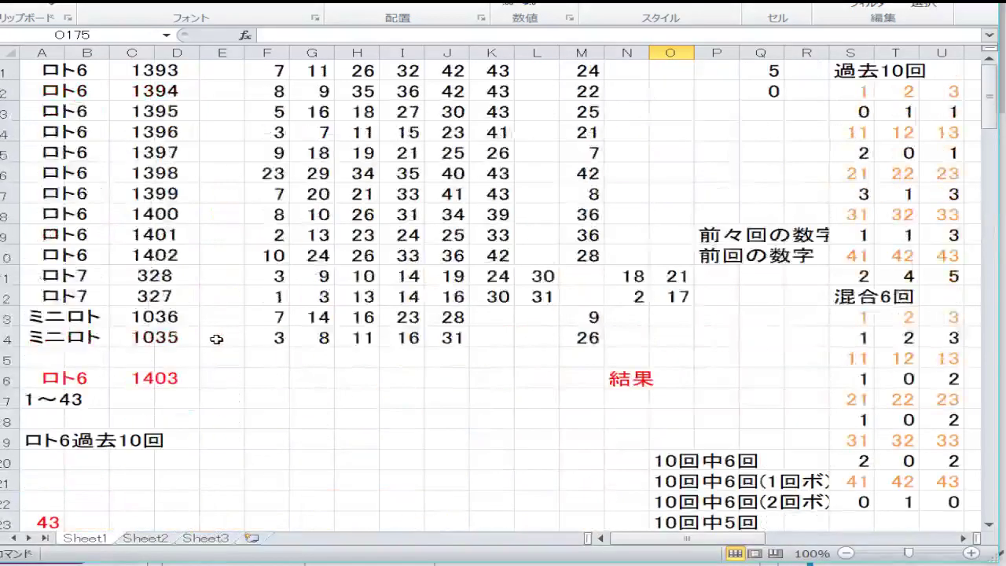
{"action": "left_click", "coordinate": [197, 210]}
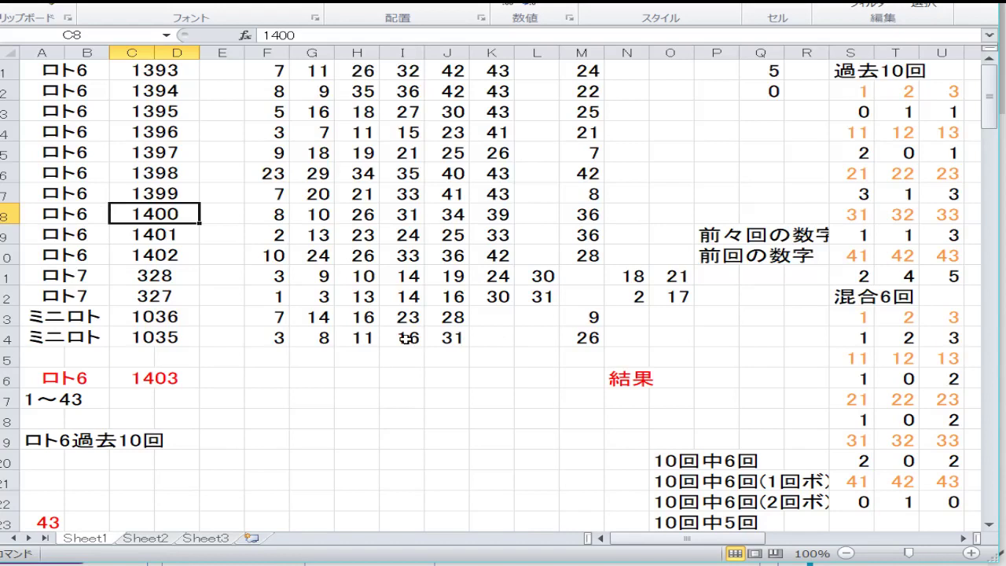
- Inspect the COUNTIF formulas for numbers 1 and 2 in the 過去10回 table without changing them
{"action": "left_click", "coordinate": [856, 113]}
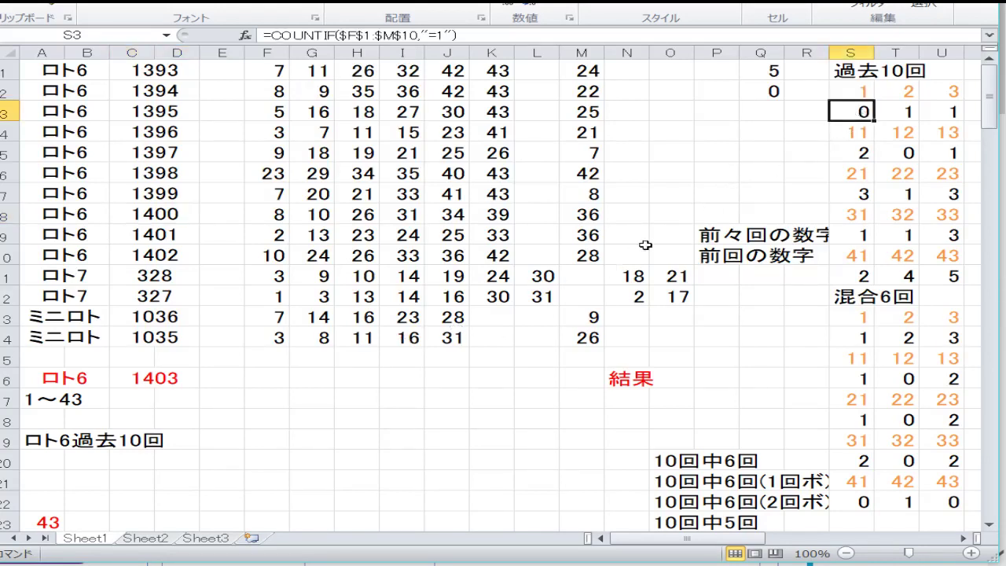
{"action": "key", "text": "F2"}
{"action": "key", "text": "Return"}
{"action": "key", "text": "Up"}
{"action": "key", "text": "Right"}
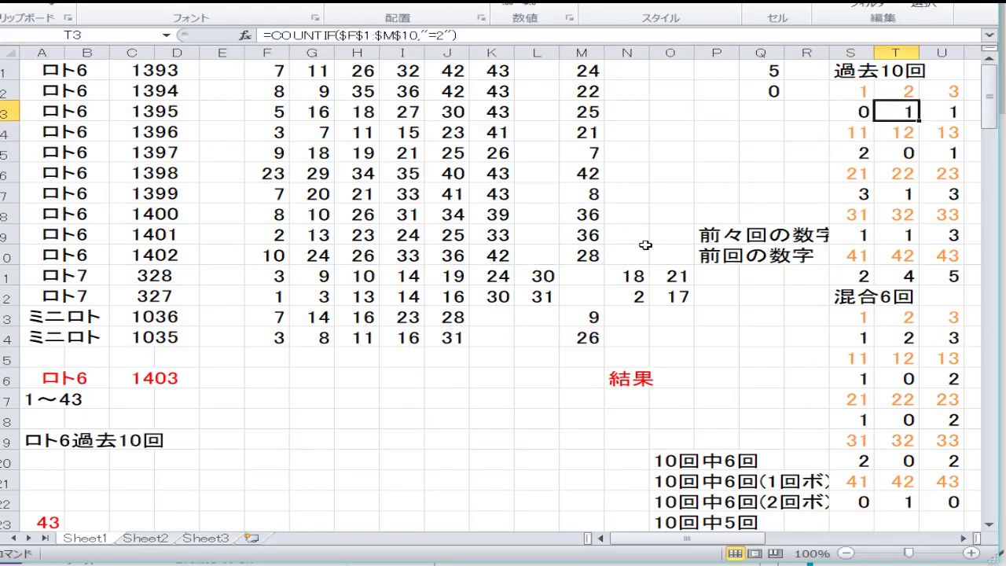
{"action": "key", "text": "F2"}
{"action": "key", "text": "Return"}
{"action": "key", "text": "Up"}
{"action": "key", "text": "Left"}
{"action": "key", "text": "Left"}
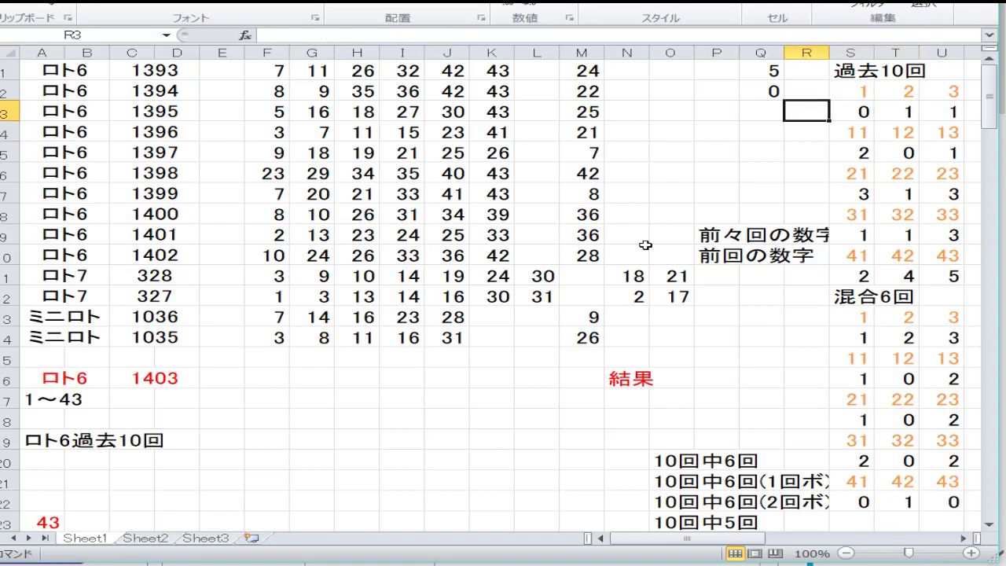
- Examine the extent of the draw data around the Loto 7 and Mini Loto rows, up to the bonus numbers in column O
{"action": "key", "text": "Left"}
{"action": "key", "text": "Left"}
{"action": "key", "text": "Left"}
{"action": "key", "text": "Down"}
{"action": "key", "text": "Down"}
{"action": "key", "text": "Down"}
{"action": "key", "text": "Down"}
{"action": "key", "text": "Down"}
{"action": "key", "text": "Down"}
{"action": "key", "text": "Down"}
{"action": "key", "text": "Down"}
{"action": "key", "text": "Down"}
{"action": "key", "text": "Down"}
{"action": "key", "text": "Down"}
{"action": "key", "text": "Down"}
{"action": "key", "text": "Down"}
{"action": "key", "text": "Down"}
{"action": "key", "text": "Up"}
{"action": "key", "text": "Up"}
{"action": "key", "text": "Up"}
{"action": "key", "text": "Up"}
{"action": "key", "text": "Up"}
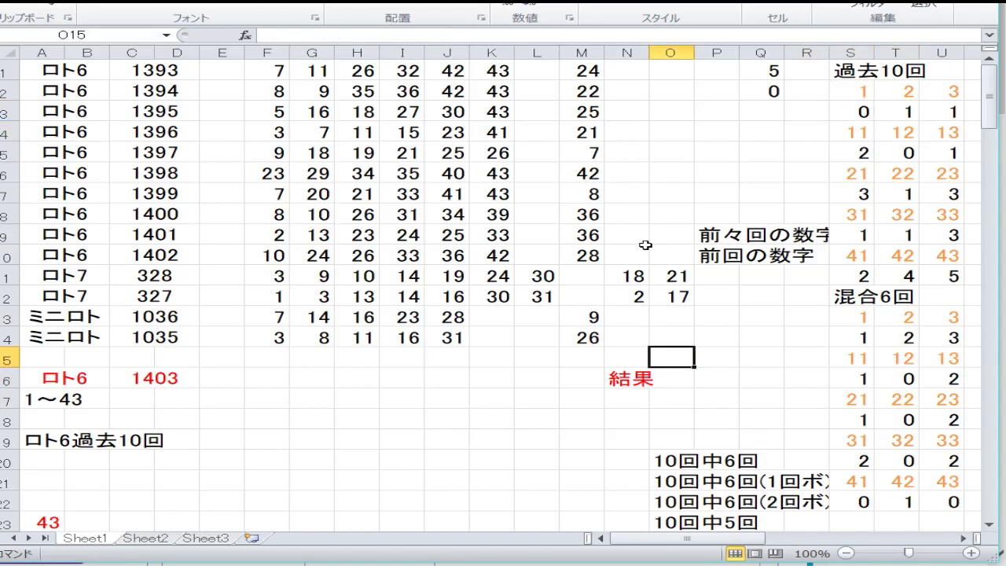
{"action": "key", "text": "Up"}
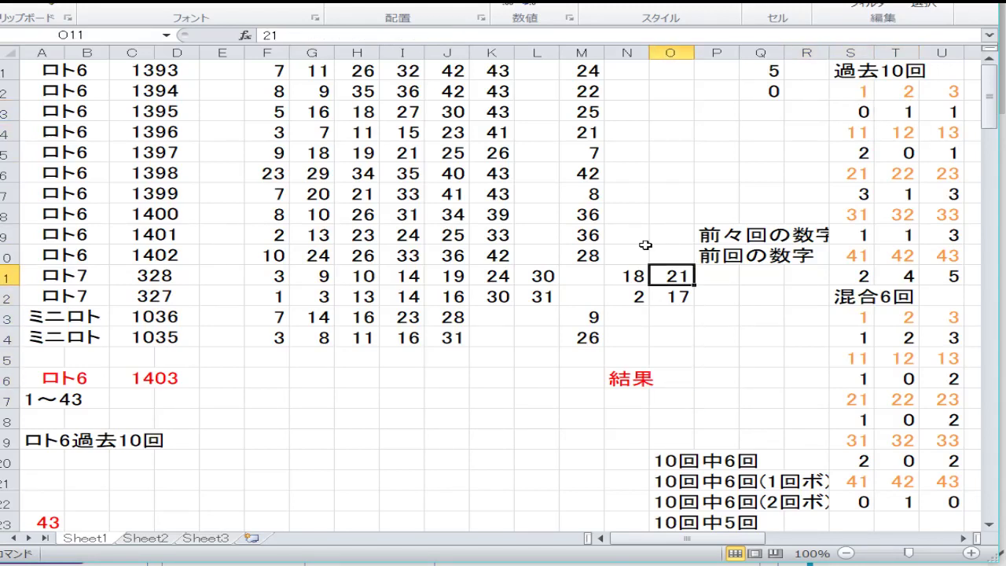
- Inspect the COUNTIF formulas for numbers 1, 2 and 3 in the 混合6回 table without changing them
{"action": "key", "text": "Right"}
{"action": "key", "text": "Right"}
{"action": "key", "text": "Right"}
{"action": "key", "text": "Right"}
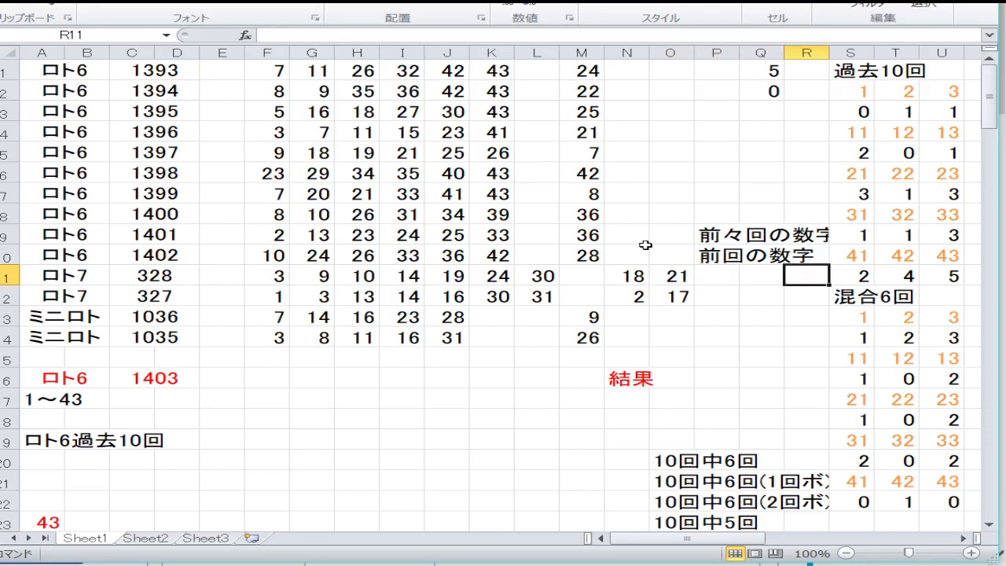
{"action": "key", "text": "Down"}
{"action": "key", "text": "Down"}
{"action": "key", "text": "Down"}
{"action": "key", "text": "F2"}
{"action": "key", "text": "Escape"}
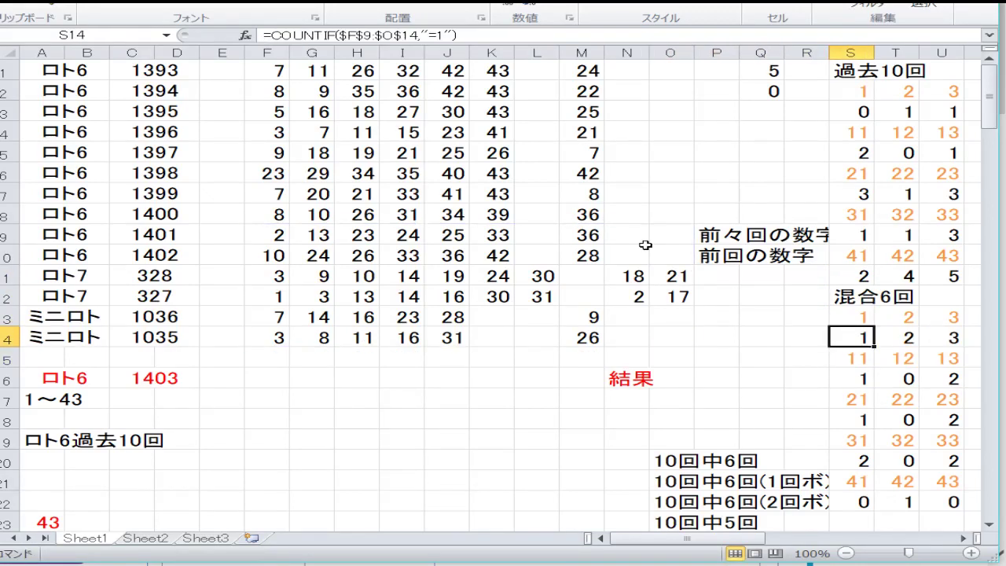
{"action": "key", "text": "Right"}
{"action": "key", "text": "F2"}
{"action": "key", "text": "Escape"}
{"action": "key", "text": "Right"}
{"action": "key", "text": "F2"}
{"action": "key", "text": "Escape"}
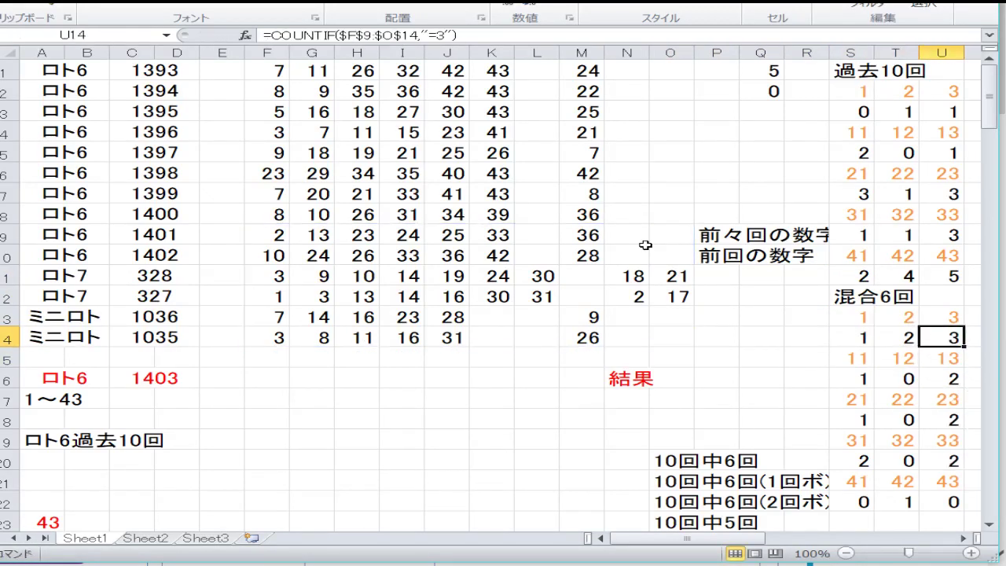
- Examine the 過去10回ボーナス数字 and 混合6回ボーナス数字 count tables beside the main frequency tables
{"action": "key", "text": "Right"}
{"action": "key", "text": "Right"}
{"action": "key", "text": "Right"}
{"action": "key", "text": "Right"}
{"action": "key", "text": "Right"}
{"action": "key", "text": "Right"}
{"action": "key", "text": "Right"}
{"action": "key", "text": "Right"}
{"action": "key", "text": "Right"}
{"action": "key", "text": "Right"}
{"action": "key", "text": "Right"}
{"action": "key", "text": "Right"}
{"action": "key", "text": "Right"}
{"action": "key", "text": "Right"}
{"action": "key", "text": "Right"}
{"action": "key", "text": "Right"}
{"action": "key", "text": "Right"}
{"action": "key", "text": "Right"}
{"action": "key", "text": "Left"}
{"action": "key", "text": "Left"}
{"action": "key", "text": "Left"}
{"action": "key", "text": "Left"}
{"action": "key", "text": "Left"}
{"action": "key", "text": "Left"}
{"action": "key", "text": "Left"}
{"action": "key", "text": "Left"}
{"action": "key", "text": "Left"}
{"action": "key", "text": "Left"}
{"action": "key", "text": "Left"}
{"action": "key", "text": "Left"}
{"action": "key", "text": "Left"}
{"action": "key", "text": "Left"}
{"action": "key", "text": "Left"}
{"action": "key", "text": "Left"}
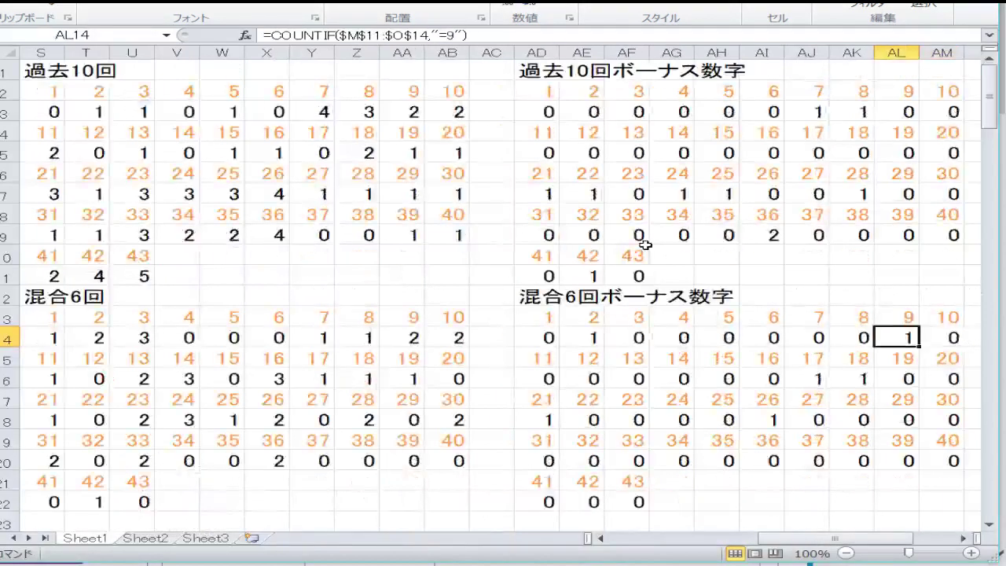
- Examine the appearance counts in the 過去10回 table, ending at the count for number 43
{"action": "key", "text": "Up"}
{"action": "key", "text": "Up"}
{"action": "key", "text": "Up"}
{"action": "key", "text": "Up"}
{"action": "key", "text": "Up"}
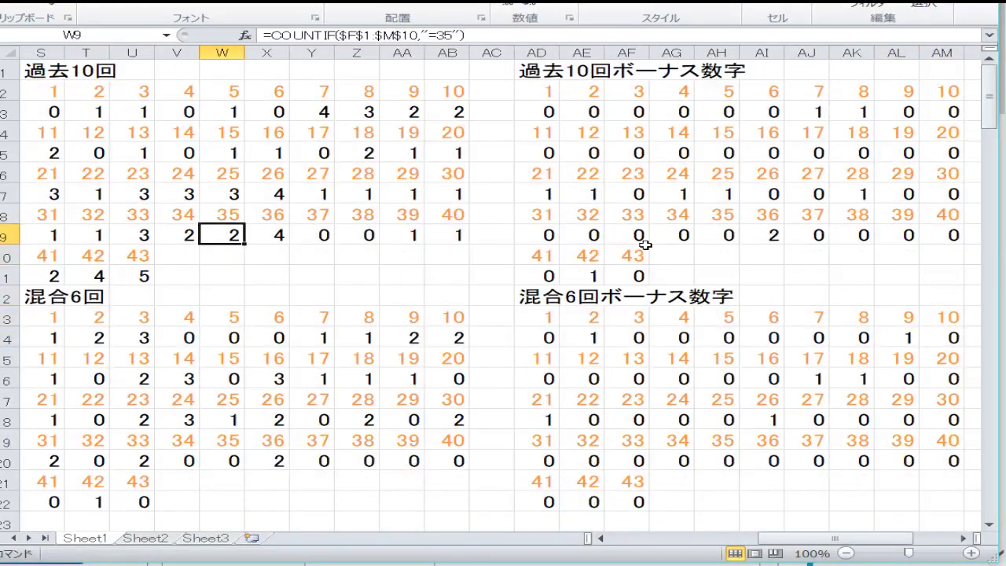
{"action": "key", "text": "Left"}
{"action": "key", "text": "Left"}
{"action": "key", "text": "Down"}
{"action": "key", "text": "Down"}
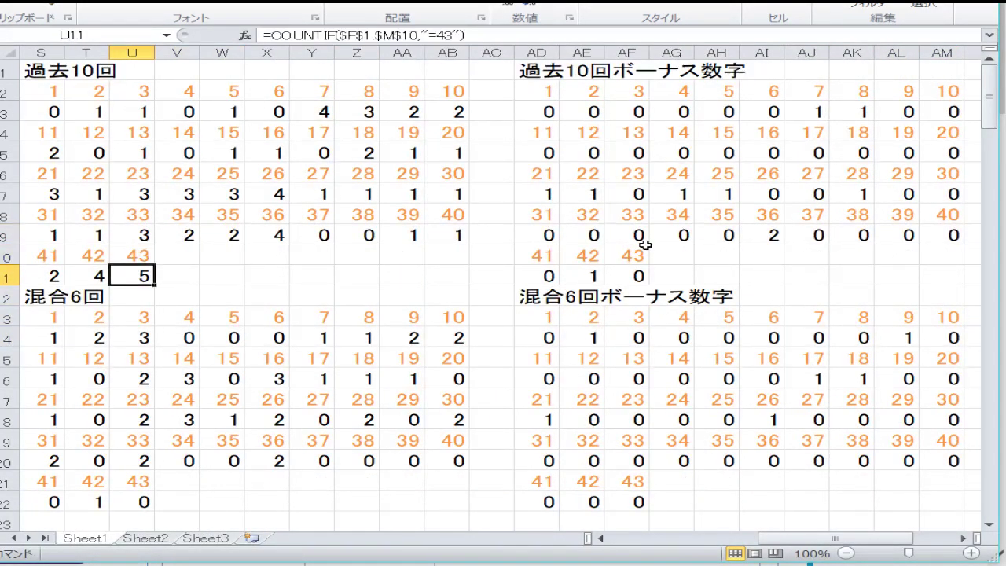
- Examine the appearance counts in the 混合6回 table
{"action": "key", "text": "Down"}
{"action": "key", "text": "Down"}
{"action": "key", "text": "Down"}
{"action": "key", "text": "Down"}
{"action": "key", "text": "Down"}
{"action": "key", "text": "Down"}
{"action": "key", "text": "Down"}
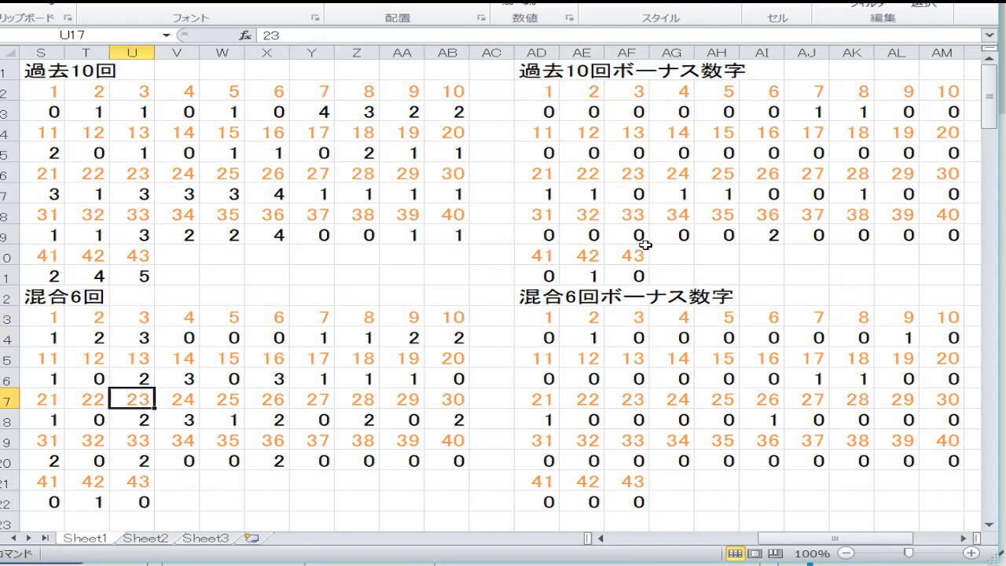
- Go back to column A and down to the number lists under ロト6過去10回 and the 混合6回 heading
{"action": "key", "text": "Right"}
{"action": "key", "text": "Left"}
{"action": "key", "text": "Left"}
{"action": "key", "text": "Left"}
{"action": "key", "text": "Left"}
{"action": "key", "text": "Left"}
{"action": "key", "text": "Left"}
{"action": "key", "text": "Left"}
{"action": "key", "text": "Left"}
{"action": "key", "text": "Left"}
{"action": "key", "text": "Left"}
{"action": "key", "text": "Left"}
{"action": "key", "text": "Left"}
{"action": "key", "text": "Left"}
{"action": "key", "text": "Left"}
{"action": "key", "text": "Left"}
{"action": "key", "text": "Left"}
{"action": "key", "text": "Left"}
{"action": "key", "text": "Left"}
{"action": "key", "text": "Left"}
{"action": "key", "text": "Left"}
{"action": "key", "text": "Left"}
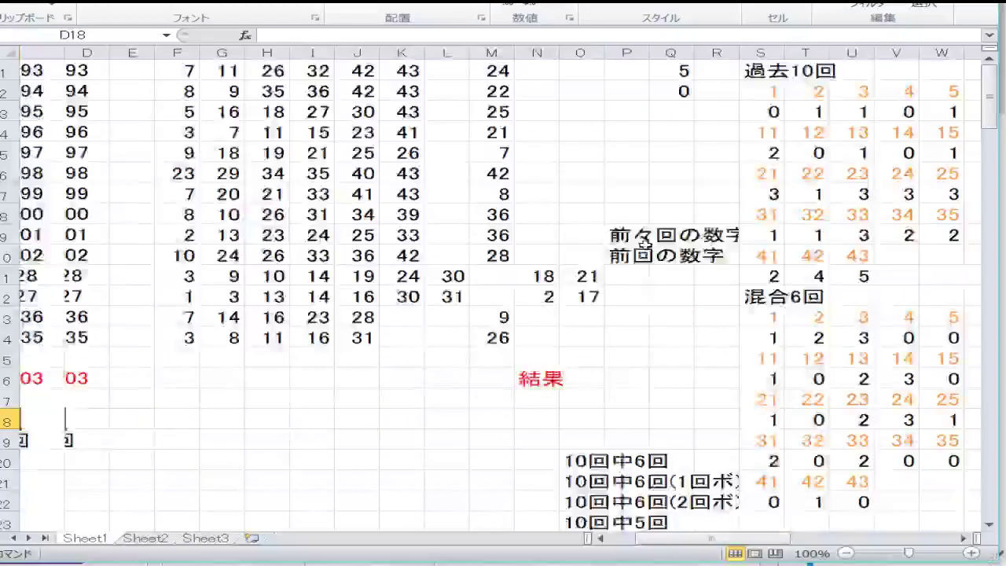
{"action": "key", "text": "Down"}
{"action": "key", "text": "Down"}
{"action": "key", "text": "Down"}
{"action": "key", "text": "Down"}
{"action": "key", "text": "Down"}
{"action": "key", "text": "Down"}
{"action": "key", "text": "Down"}
{"action": "key", "text": "Down"}
{"action": "key", "text": "Down"}
{"action": "key", "text": "Down"}
{"action": "key", "text": "Down"}
{"action": "key", "text": "Down"}
{"action": "key", "text": "Down"}
{"action": "key", "text": "Down"}
{"action": "key", "text": "Down"}
{"action": "key", "text": "Down"}
{"action": "key", "text": "Down"}
{"action": "key", "text": "Down"}
{"action": "key", "text": "Down"}
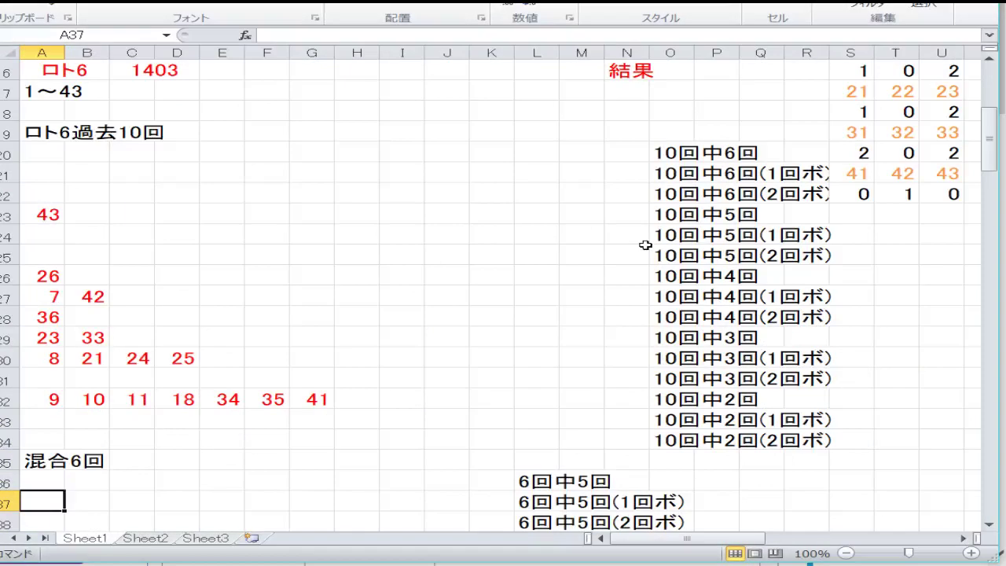
- Review the ロト6過去10回 numbers grouped by appearance frequency, starting from the 10回中5回 rows
{"action": "key", "text": "Up"}
{"action": "key", "text": "Up"}
{"action": "key", "text": "Up"}
{"action": "key", "text": "Up"}
{"action": "key", "text": "Up"}
{"action": "key", "text": "Up"}
{"action": "key", "text": "Up"}
{"action": "key", "text": "Up"}
{"action": "key", "text": "Up"}
{"action": "key", "text": "Up"}
{"action": "key", "text": "Up"}
{"action": "key", "text": "Up"}
{"action": "key", "text": "Up"}
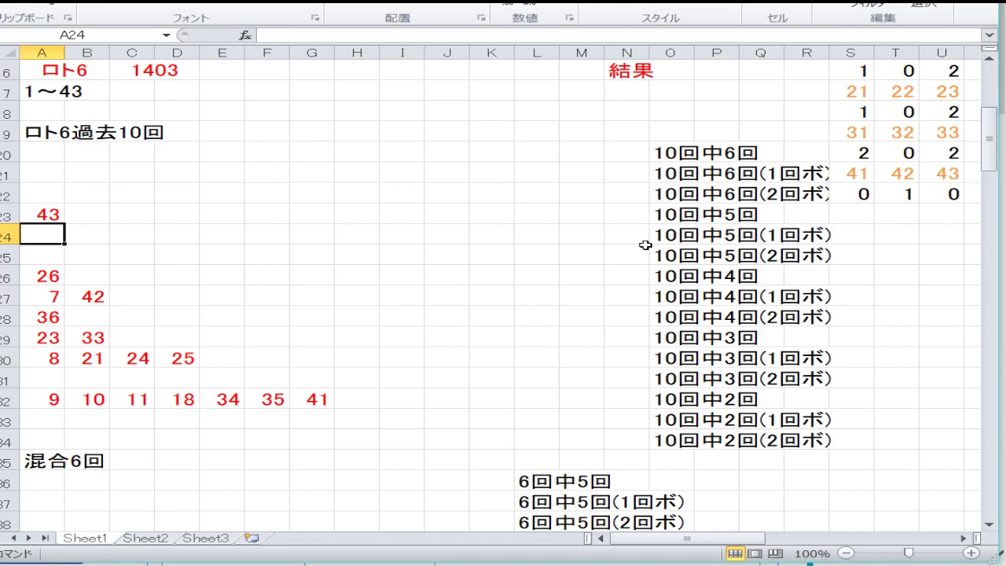
- Review the ロト6過去10回 number groups from the 10回中5回 rows down through the 混合6回 groups
{"action": "key", "text": "Down"}
{"action": "key", "text": "Down"}
{"action": "key", "text": "Down"}
{"action": "key", "text": "Down"}
{"action": "key", "text": "Down"}
{"action": "key", "text": "Down"}
{"action": "key", "text": "Down"}
{"action": "key", "text": "Down"}
{"action": "key", "text": "Down"}
{"action": "key", "text": "Down"}
{"action": "key", "text": "Down"}
{"action": "key", "text": "Down"}
{"action": "key", "text": "Down"}
{"action": "key", "text": "Down"}
{"action": "key", "text": "Down"}
{"action": "key", "text": "Down"}
{"action": "key", "text": "Down"}
{"action": "key", "text": "Down"}
{"action": "key", "text": "Down"}
{"action": "key", "text": "Down"}
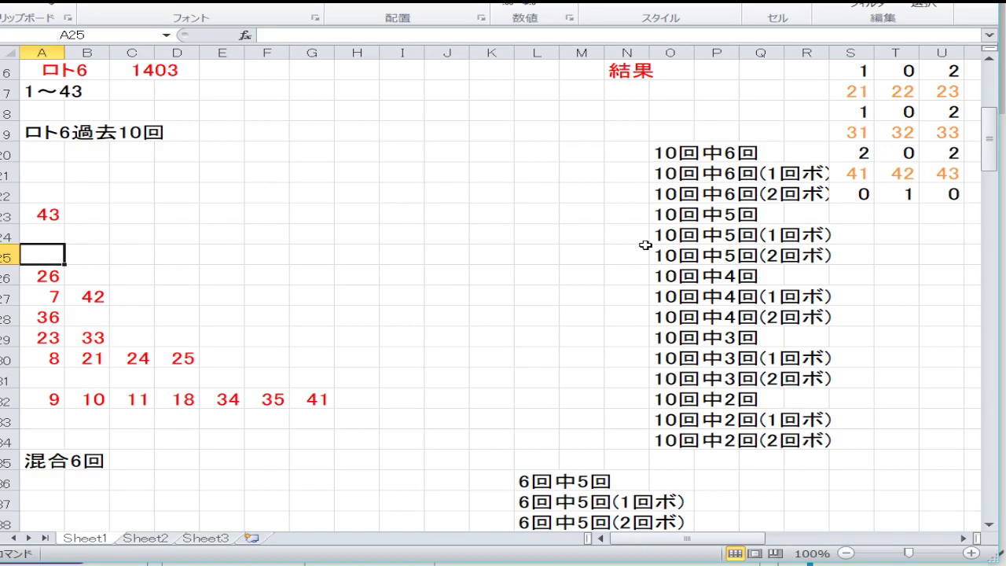
{"action": "key", "text": "Up"}
{"action": "key", "text": "Up"}
{"action": "key", "text": "Up"}
{"action": "key", "text": "Up"}
{"action": "key", "text": "Up"}
{"action": "key", "text": "Up"}
{"action": "key", "text": "Up"}
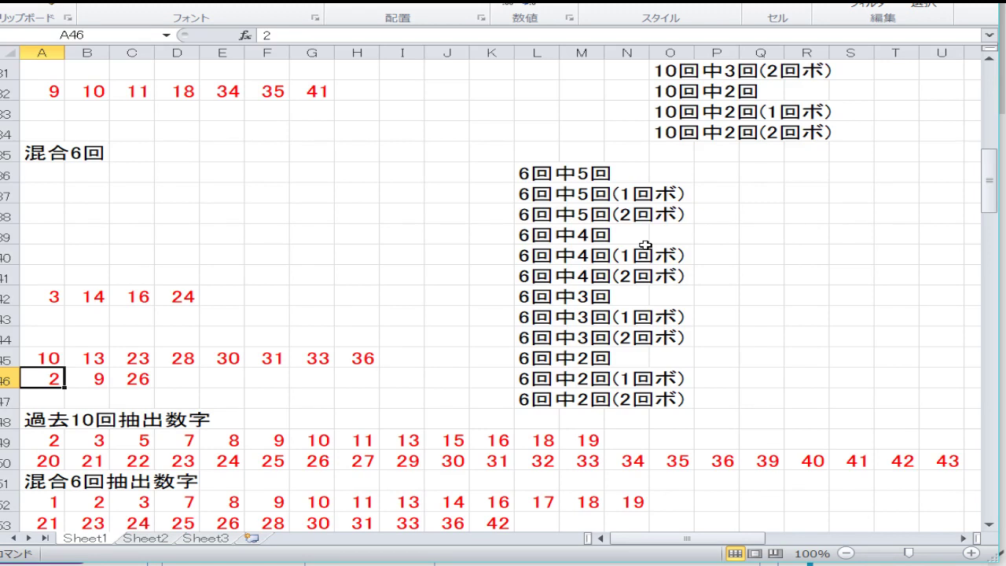
- Go down column A past the extracted-number lists to below the 前回の数字からの連想展開 grid
{"action": "key", "text": "Down"}
{"action": "key", "text": "Down"}
{"action": "key", "text": "Down"}
{"action": "key", "text": "Down"}
{"action": "key", "text": "Down"}
{"action": "key", "text": "Down"}
{"action": "key", "text": "Down"}
{"action": "key", "text": "Down"}
{"action": "key", "text": "Down"}
{"action": "key", "text": "Down"}
{"action": "key", "text": "Down"}
{"action": "key", "text": "Down"}
{"action": "key", "text": "Down"}
{"action": "key", "text": "Down"}
{"action": "key", "text": "Down"}
{"action": "key", "text": "Down"}
{"action": "key", "text": "Down"}
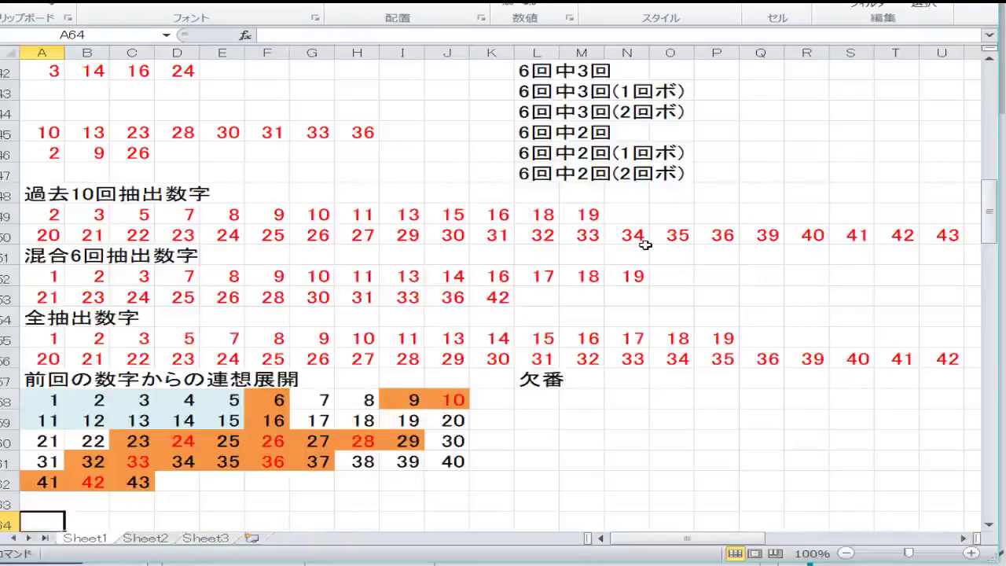
- Return to the 過去10回抽出数字 list and examine its second row of numbers, from 20 to 31
{"action": "key", "text": "Up"}
{"action": "key", "text": "Up"}
{"action": "key", "text": "Up"}
{"action": "key", "text": "Up"}
{"action": "key", "text": "Up"}
{"action": "key", "text": "Up"}
{"action": "key", "text": "Up"}
{"action": "key", "text": "Up"}
{"action": "key", "text": "Up"}
{"action": "key", "text": "Up"}
{"action": "key", "text": "Up"}
{"action": "key", "text": "Up"}
{"action": "key", "text": "Up"}
{"action": "key", "text": "Up"}
{"action": "key", "text": "Down"}
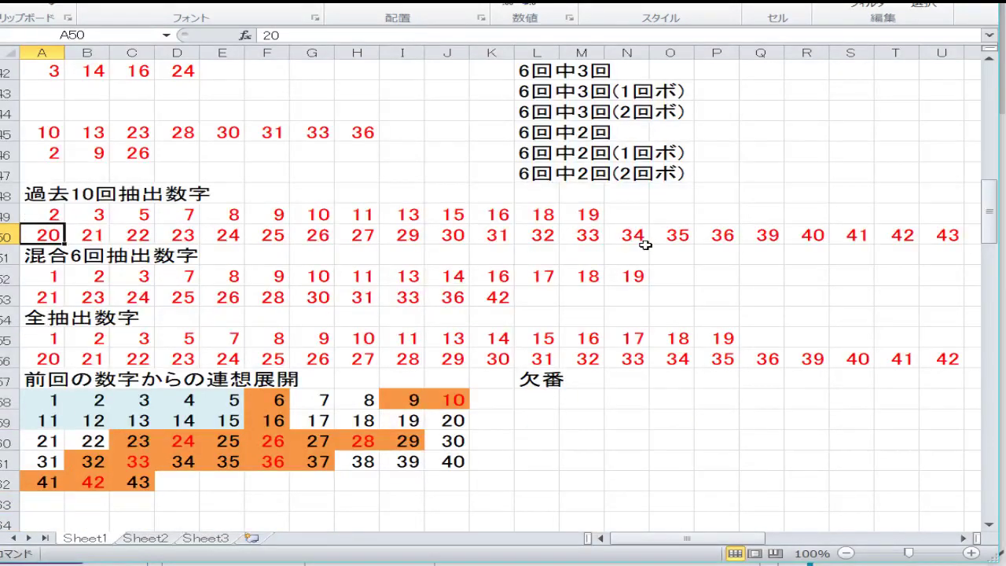
{"action": "key", "text": "Right"}
{"action": "key", "text": "Right"}
{"action": "key", "text": "Right"}
{"action": "key", "text": "Right"}
{"action": "key", "text": "Right"}
{"action": "key", "text": "Right"}
{"action": "key", "text": "Right"}
{"action": "key", "text": "Right"}
{"action": "key", "text": "Right"}
{"action": "key", "text": "Right"}
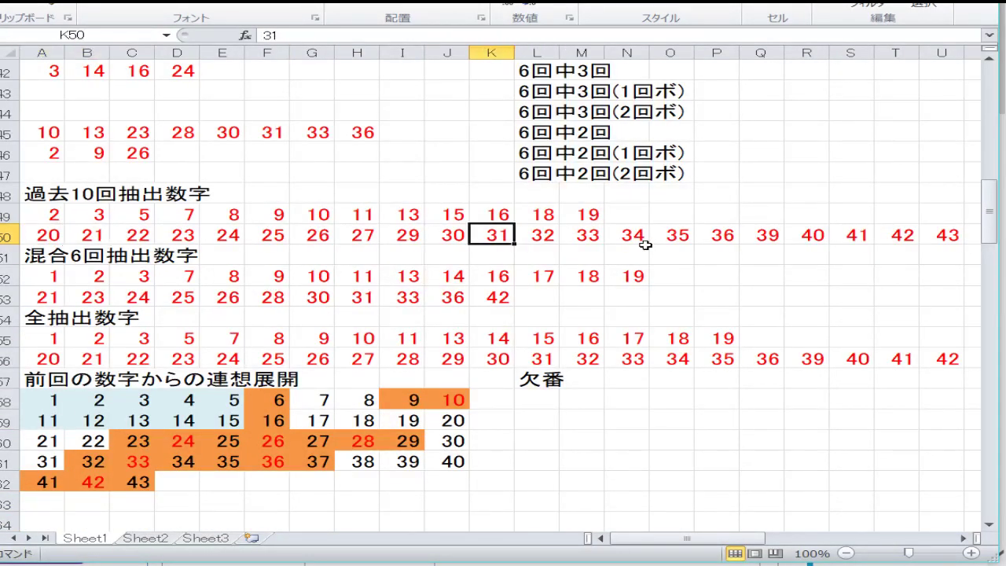
{"action": "key", "text": "Left"}
{"action": "key", "text": "Left"}
{"action": "key", "text": "Home"}
- Examine the second row of the 混合6回抽出数字 list, starting from number 21
{"action": "key", "text": "Down"}
{"action": "key", "text": "Down"}
{"action": "key", "text": "Down"}
{"action": "key", "text": "Right"}
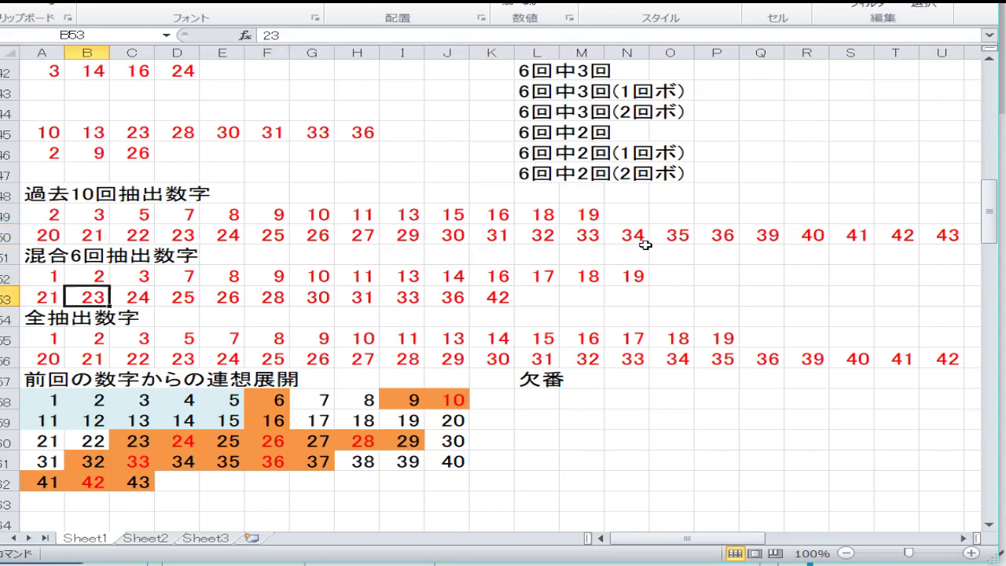
{"action": "key", "text": "Right"}
{"action": "key", "text": "Right"}
{"action": "key", "text": "Right"}
{"action": "key", "text": "Right"}
{"action": "key", "text": "Right"}
{"action": "key", "text": "Left"}
{"action": "key", "text": "Left"}
{"action": "key", "text": "Left"}
{"action": "key", "text": "Left"}
{"action": "key", "text": "Left"}
{"action": "key", "text": "Left"}
- Examine the numbers under 全抽出数字, then return to 20 at the start of the second row
{"action": "key", "text": "Down"}
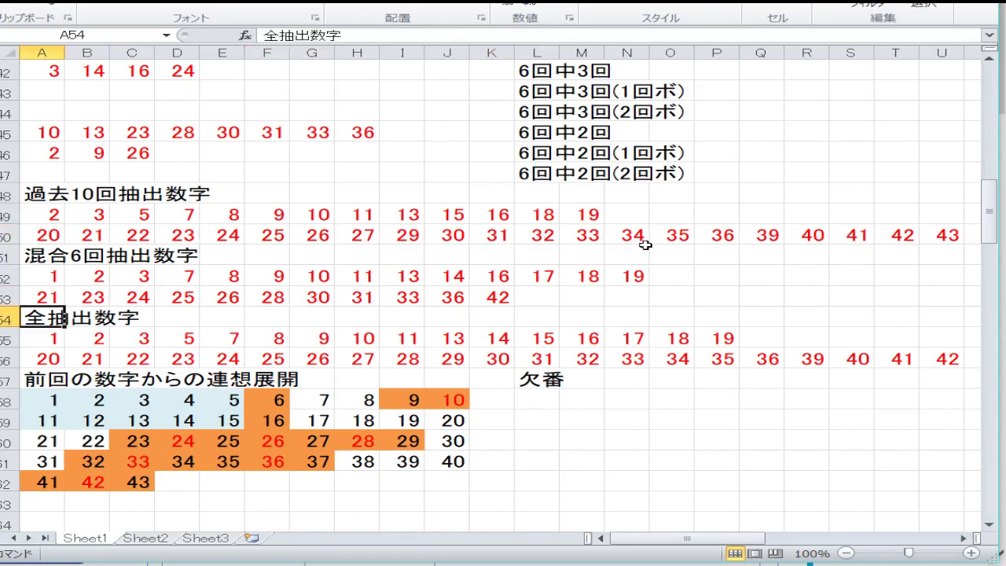
{"action": "key", "text": "Down"}
{"action": "key", "text": "Down"}
{"action": "key", "text": "Right"}
{"action": "key", "text": "Right"}
{"action": "key", "text": "Right"}
{"action": "key", "text": "Right"}
{"action": "key", "text": "Right"}
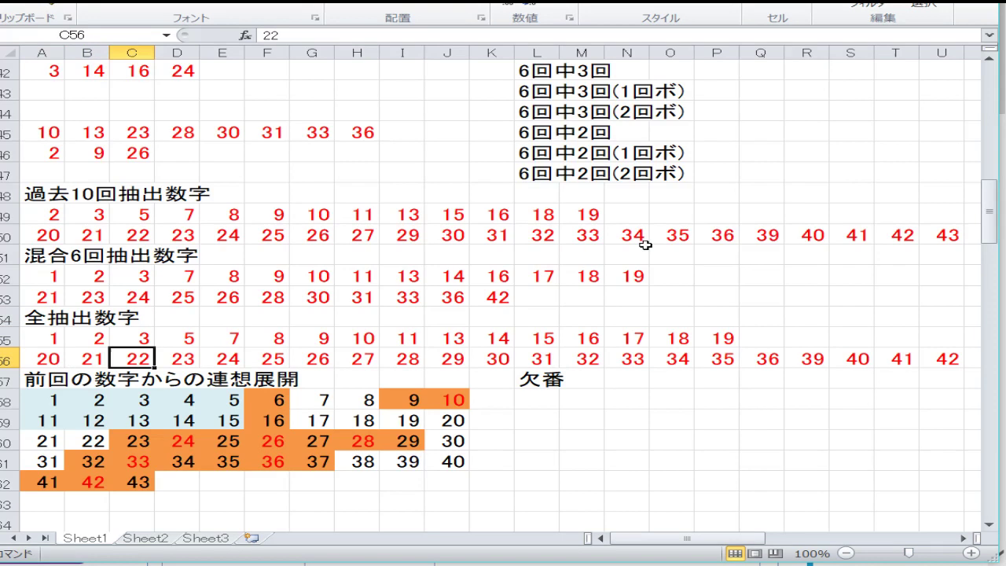
{"action": "key", "text": "Right"}
{"action": "key", "text": "Left"}
{"action": "key", "text": "Left"}
{"action": "key", "text": "Left"}
{"action": "key", "text": "Left"}
{"action": "key", "text": "Left"}
{"action": "key", "text": "Left"}
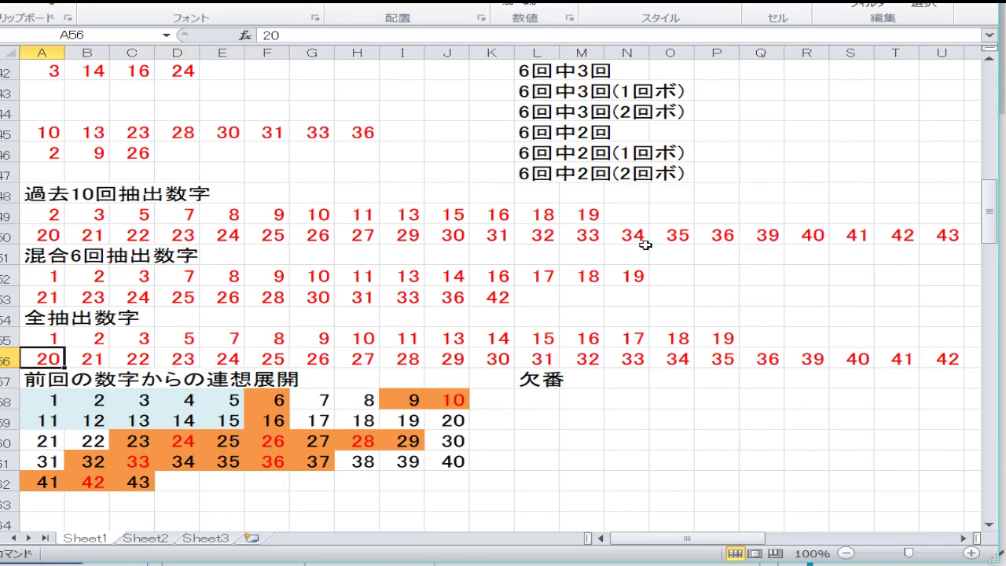
- Bring the whole 前回の数字からの連想展開 grid into view and go to number 41 in its last row
{"action": "key", "text": "Down"}
{"action": "key", "text": "Down"}
{"action": "key", "text": "Down"}
{"action": "key", "text": "Down"}
{"action": "key", "text": "Down"}
{"action": "key", "text": "Down"}
{"action": "key", "text": "Down"}
{"action": "key", "text": "Down"}
{"action": "key", "text": "Down"}
{"action": "key", "text": "Down"}
{"action": "key", "text": "Down"}
{"action": "key", "text": "Down"}
{"action": "key", "text": "Down"}
{"action": "key", "text": "Down"}
{"action": "key", "text": "Down"}
{"action": "key", "text": "Down"}
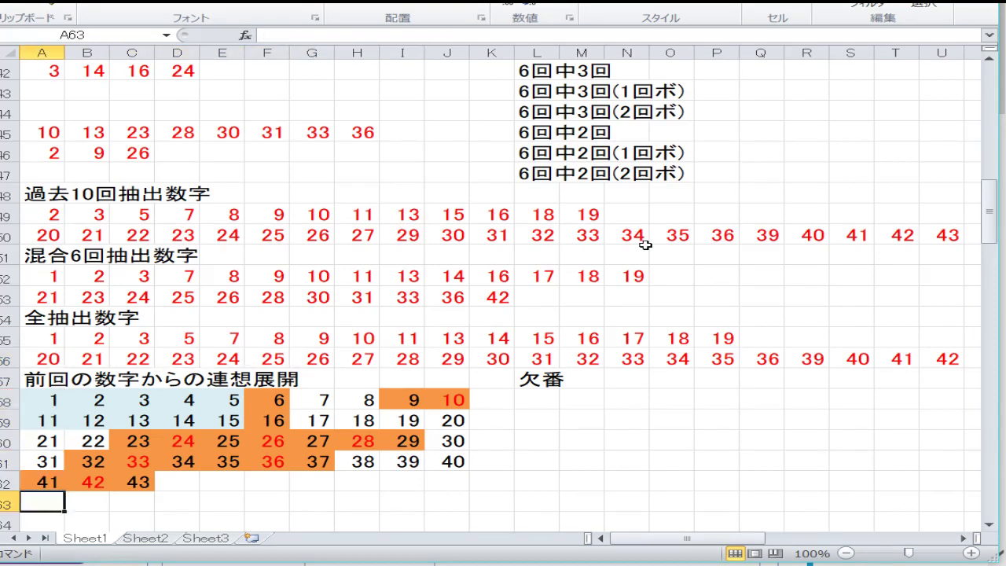
{"action": "key", "text": "Up"}
{"action": "key", "text": "Up"}
{"action": "key", "text": "Up"}
{"action": "key", "text": "Up"}
{"action": "key", "text": "Up"}
{"action": "key", "text": "Up"}
{"action": "key", "text": "Up"}
{"action": "key", "text": "Up"}
{"action": "key", "text": "Up"}
{"action": "key", "text": "Up"}
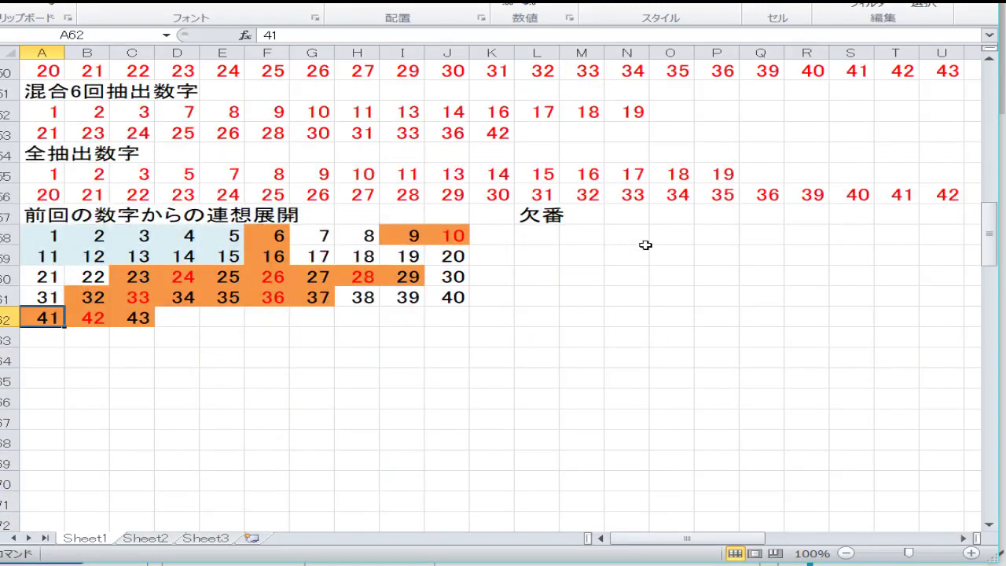
- Examine the orange cells of the 前回の数字からの連想展開 grid, from 41 through 34 and 37 to 29
{"action": "key", "text": "Right"}
{"action": "key", "text": "Up"}
{"action": "key", "text": "Right"}
{"action": "key", "text": "Right"}
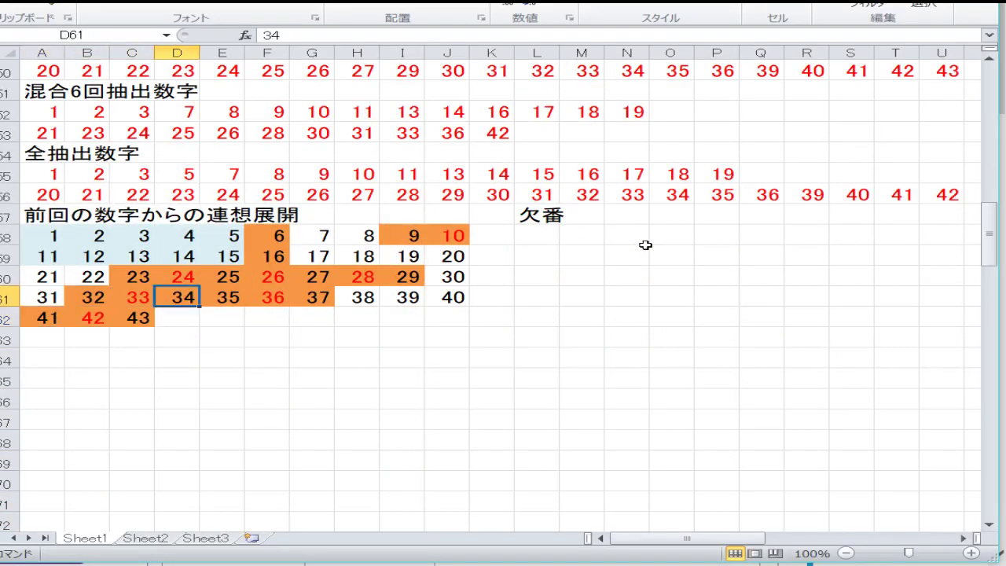
{"action": "key", "text": "Right"}
{"action": "key", "text": "Right"}
{"action": "key", "text": "Right"}
{"action": "key", "text": "Up"}
{"action": "key", "text": "Right"}
{"action": "key", "text": "Right"}
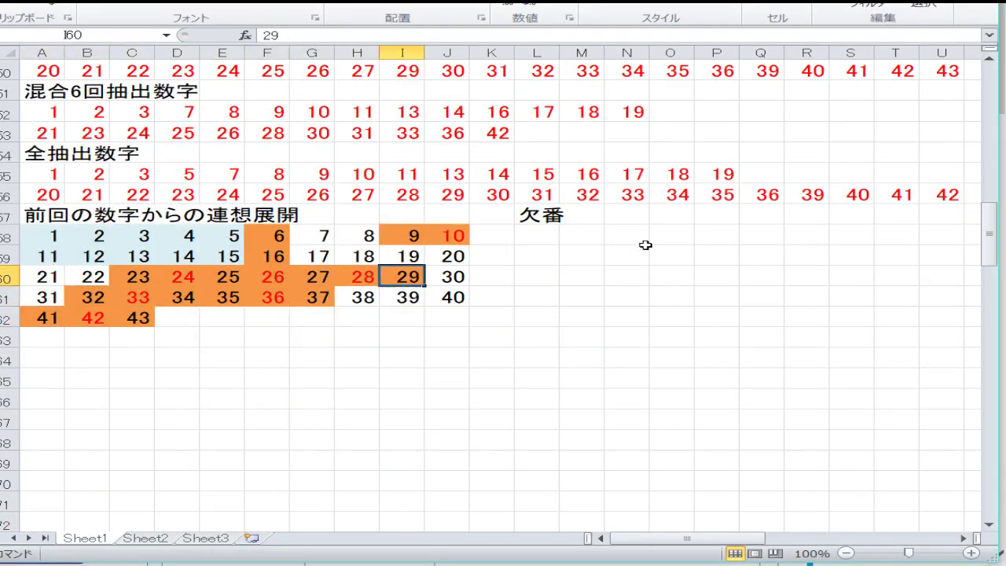
- Check the grid column containing 6, 16, 26 and 36, and continue to the red number 42
{"action": "key", "text": "Left"}
{"action": "key", "text": "Left"}
{"action": "key", "text": "Left"}
{"action": "key", "text": "Up"}
{"action": "key", "text": "Up"}
{"action": "key", "text": "Down"}
{"action": "key", "text": "Down"}
{"action": "key", "text": "Down"}
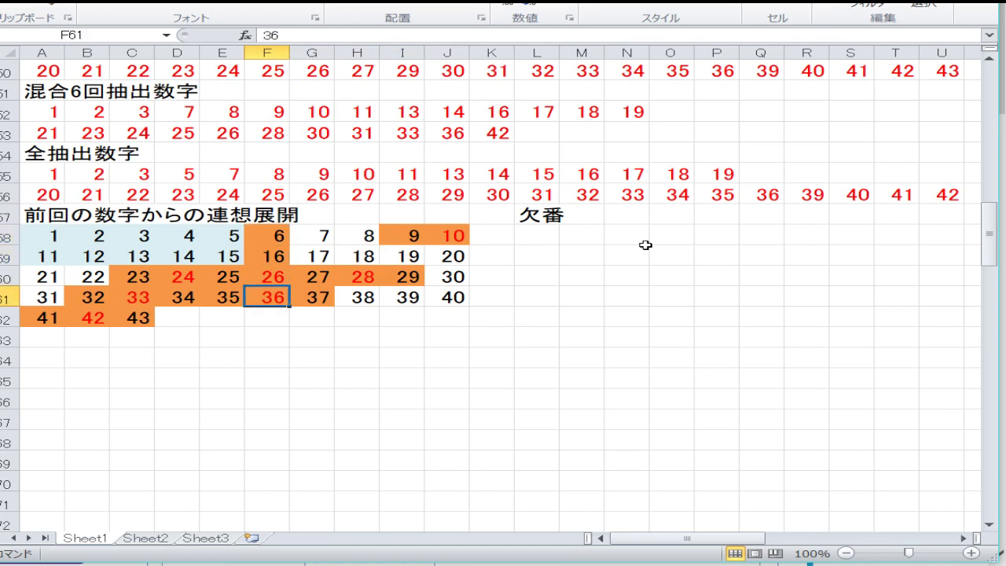
{"action": "key", "text": "Left"}
{"action": "key", "text": "Left"}
{"action": "key", "text": "Left"}
{"action": "key", "text": "Down"}
{"action": "key", "text": "Left"}
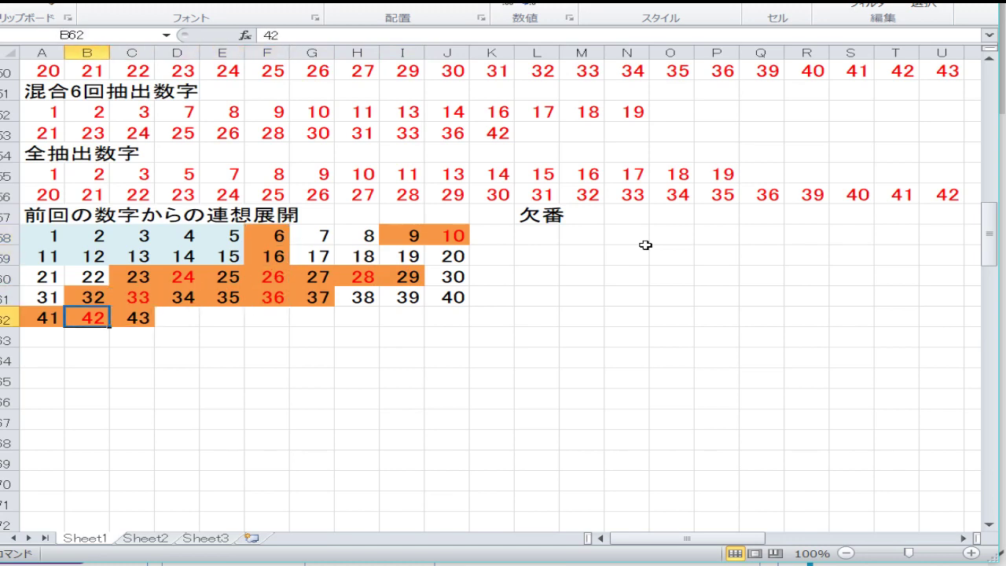
- Check the orange grid cells from 32 across to 37, and continue up through 27 to 17
{"action": "key", "text": "Up"}
{"action": "key", "text": "Right"}
{"action": "key", "text": "Right"}
{"action": "key", "text": "Right"}
{"action": "key", "text": "Right"}
{"action": "key", "text": "Right"}
{"action": "key", "text": "Up"}
{"action": "key", "text": "Up"}
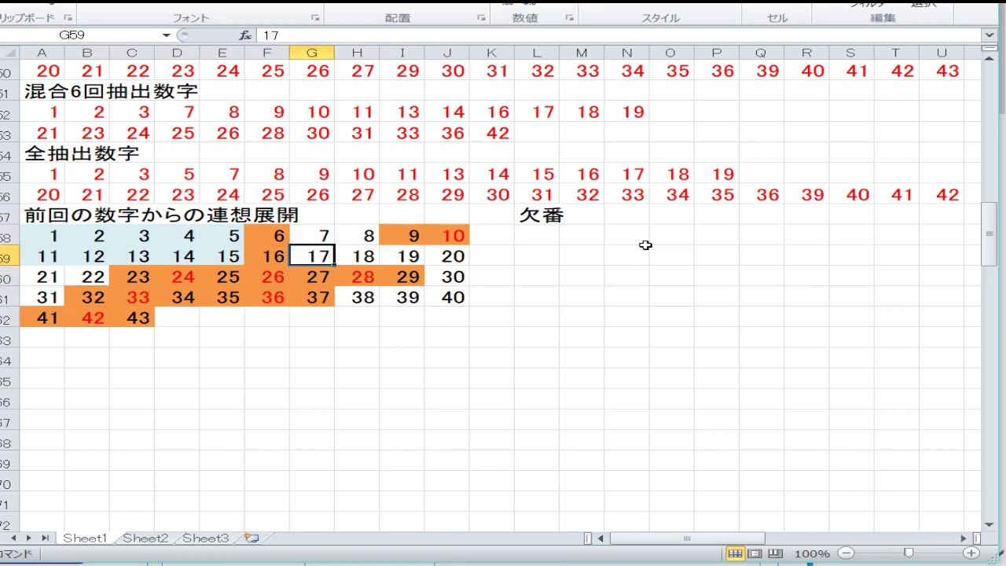
- Examine the light-blue block of 1 to 5 and 11 to 15 in the 前回の数字からの連想展開 grid, ending on 5
{"action": "key", "text": "Left"}
{"action": "key", "text": "Left"}
{"action": "key", "text": "Left"}
{"action": "key", "text": "Left"}
{"action": "key", "text": "Left"}
{"action": "key", "text": "Left"}
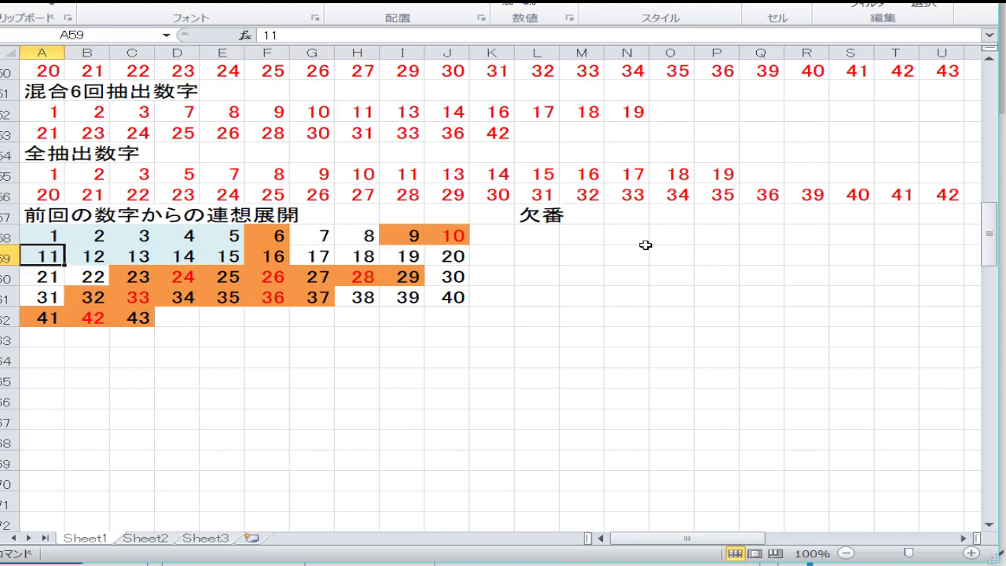
{"action": "key", "text": "Up"}
{"action": "key", "text": "Right"}
{"action": "key", "text": "Right"}
{"action": "key", "text": "Right"}
{"action": "key", "text": "Right"}
{"action": "key", "text": "Right"}
{"action": "key", "text": "Down"}
{"action": "key", "text": "Left"}
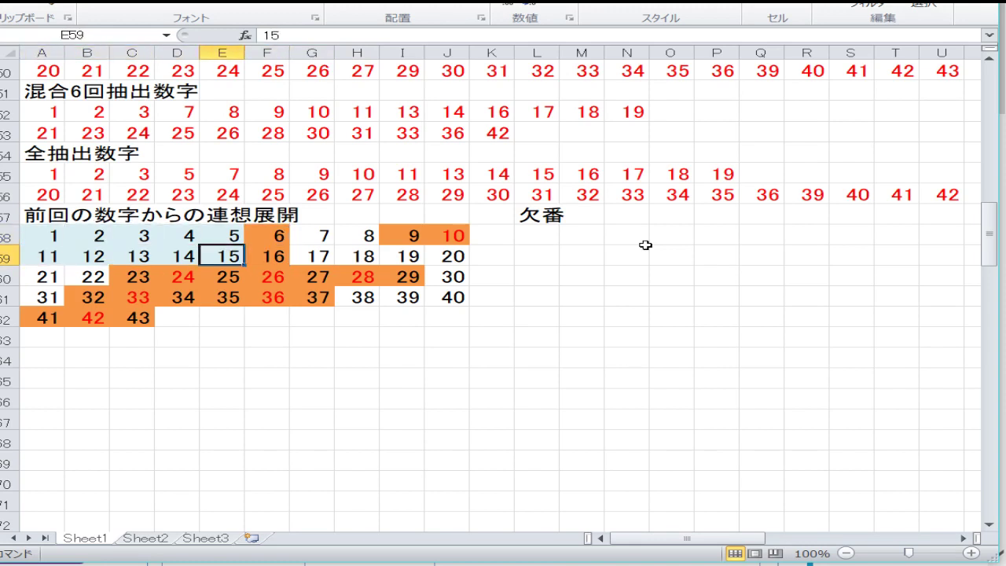
{"action": "key", "text": "Left"}
{"action": "key", "text": "Left"}
{"action": "key", "text": "Left"}
{"action": "key", "text": "Left"}
{"action": "key", "text": "Up"}
{"action": "key", "text": "Right"}
{"action": "key", "text": "Right"}
{"action": "key", "text": "Right"}
{"action": "key", "text": "Right"}
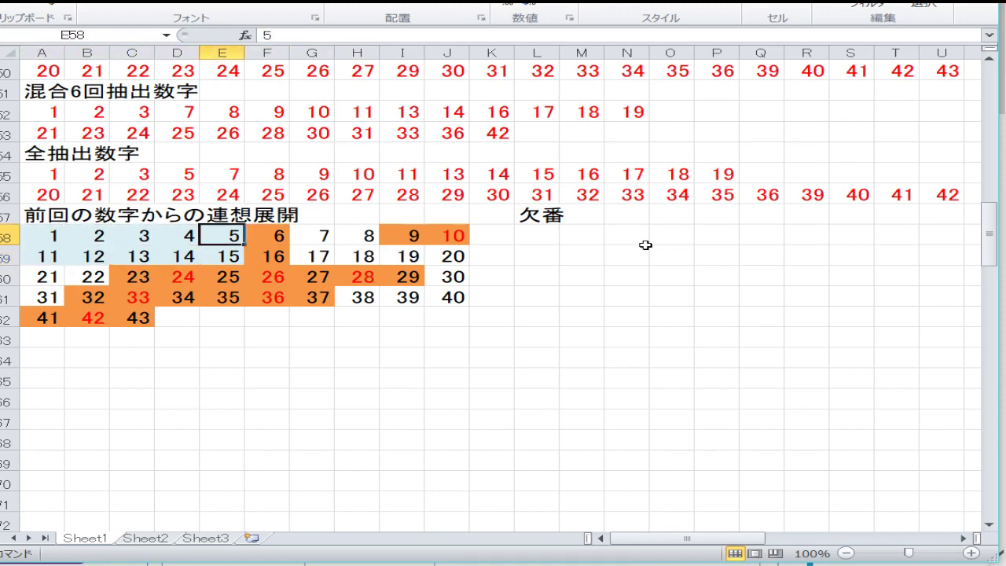
- Go to 24 in the second 全抽出数字 row of the 参考回抽出数字 section
{"action": "key", "text": "Down"}
{"action": "key", "text": "Down"}
{"action": "key", "text": "Down"}
{"action": "key", "text": "Down"}
{"action": "key", "text": "Down"}
{"action": "key", "text": "Down"}
{"action": "key", "text": "Down"}
{"action": "key", "text": "Down"}
{"action": "key", "text": "Down"}
{"action": "key", "text": "Down"}
{"action": "key", "text": "Down"}
{"action": "key", "text": "Down"}
{"action": "key", "text": "Down"}
{"action": "key", "text": "Down"}
{"action": "key", "text": "Down"}
{"action": "key", "text": "Down"}
{"action": "key", "text": "Down"}
{"action": "key", "text": "Down"}
{"action": "key", "text": "Down"}
{"action": "key", "text": "Down"}
{"action": "key", "text": "Down"}
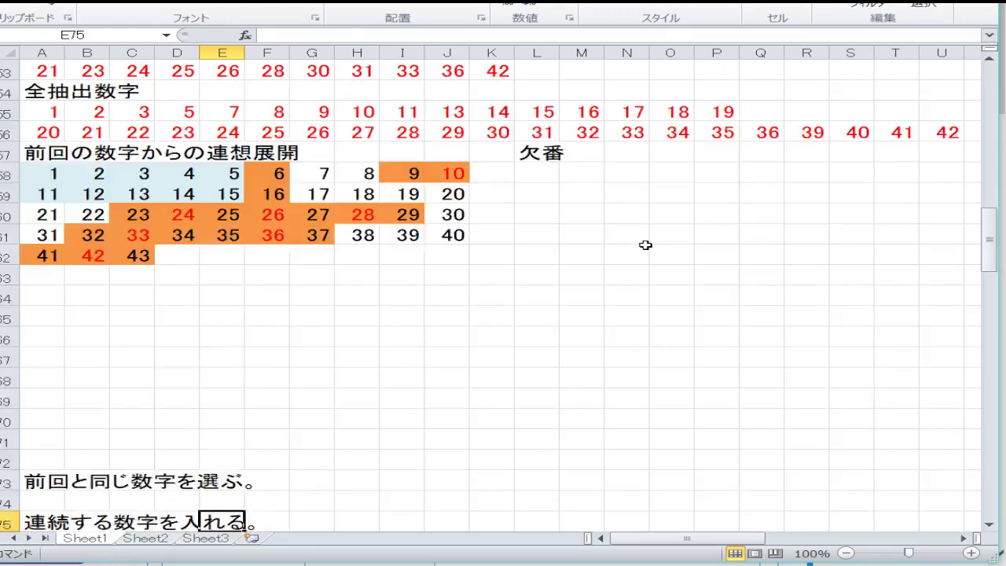
{"action": "key", "text": "Down"}
{"action": "key", "text": "Down"}
{"action": "key", "text": "Down"}
{"action": "key", "text": "Down"}
{"action": "key", "text": "Down"}
{"action": "key", "text": "Down"}
{"action": "key", "text": "Down"}
{"action": "key", "text": "Down"}
{"action": "key", "text": "Down"}
{"action": "key", "text": "Down"}
{"action": "key", "text": "Down"}
{"action": "key", "text": "Down"}
{"action": "key", "text": "Down"}
{"action": "key", "text": "Down"}
{"action": "key", "text": "Down"}
{"action": "key", "text": "Down"}
{"action": "key", "text": "Down"}
{"action": "key", "text": "Down"}
{"action": "key", "text": "Down"}
{"action": "key", "text": "Down"}
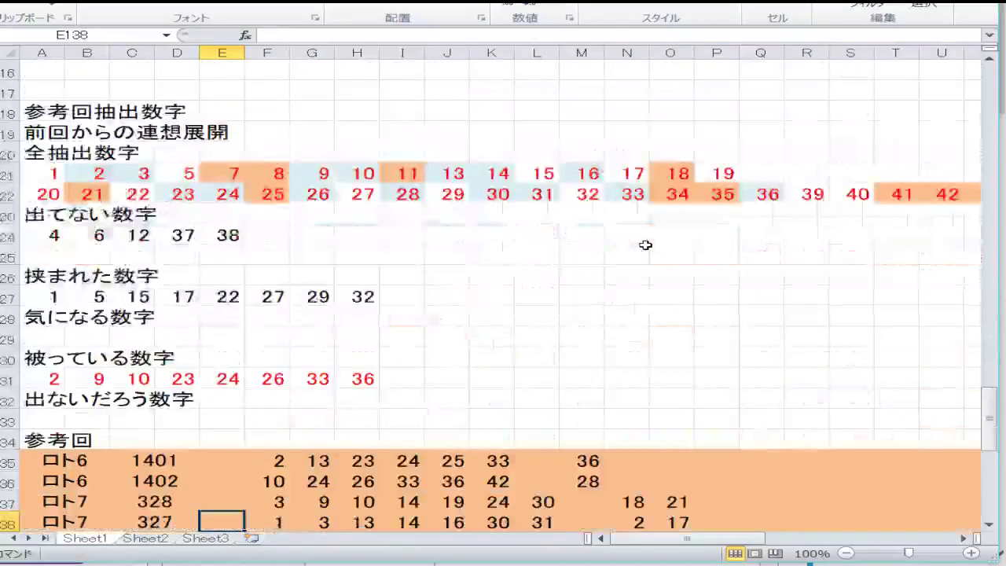
{"action": "key", "text": "Up"}
{"action": "key", "text": "Up"}
{"action": "key", "text": "Up"}
{"action": "key", "text": "Up"}
{"action": "key", "text": "Up"}
{"action": "key", "text": "Up"}
{"action": "key", "text": "Up"}
{"action": "key", "text": "Up"}
{"action": "key", "text": "Up"}
{"action": "key", "text": "Up"}
{"action": "key", "text": "Up"}
{"action": "key", "text": "Up"}
{"action": "key", "text": "Up"}
{"action": "key", "text": "Up"}
{"action": "key", "text": "Up"}
{"action": "key", "text": "Up"}
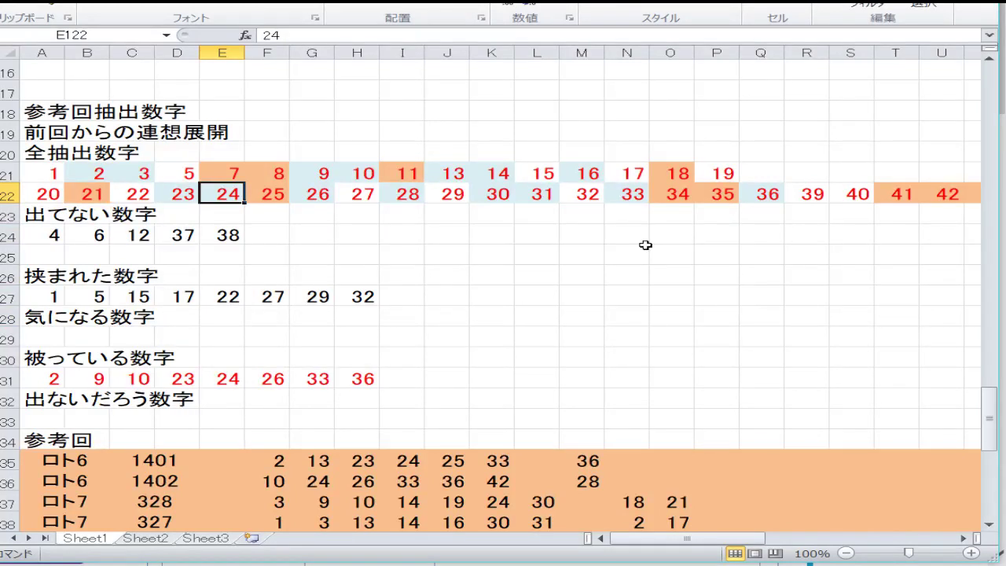
- Examine the numbers under 出てない数字 from 4 to 38
{"action": "key", "text": "Down"}
{"action": "key", "text": "Down"}
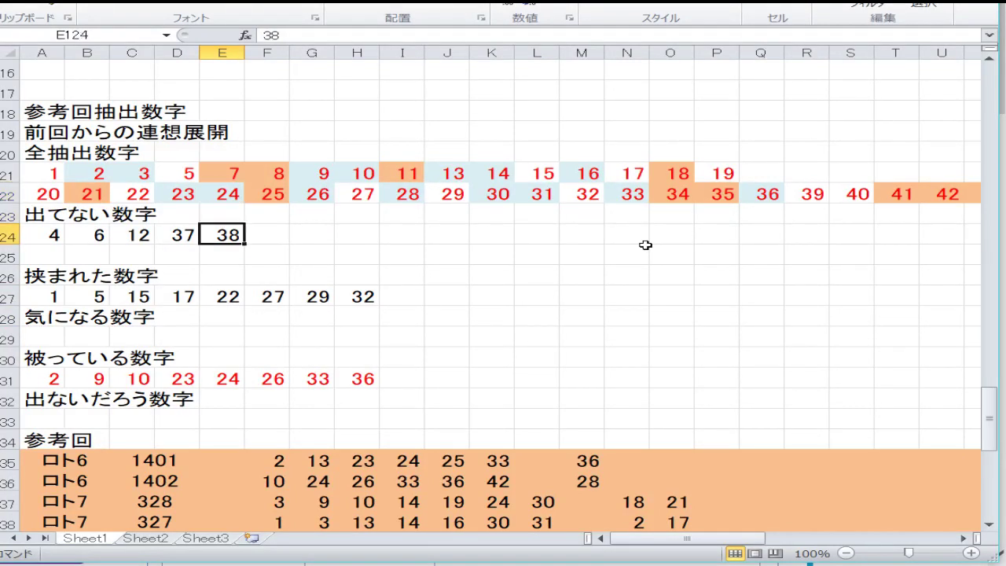
{"action": "key", "text": "Left"}
{"action": "key", "text": "Left"}
{"action": "key", "text": "Left"}
{"action": "key", "text": "Left"}
{"action": "key", "text": "Right"}
{"action": "key", "text": "Right"}
{"action": "key", "text": "Right"}
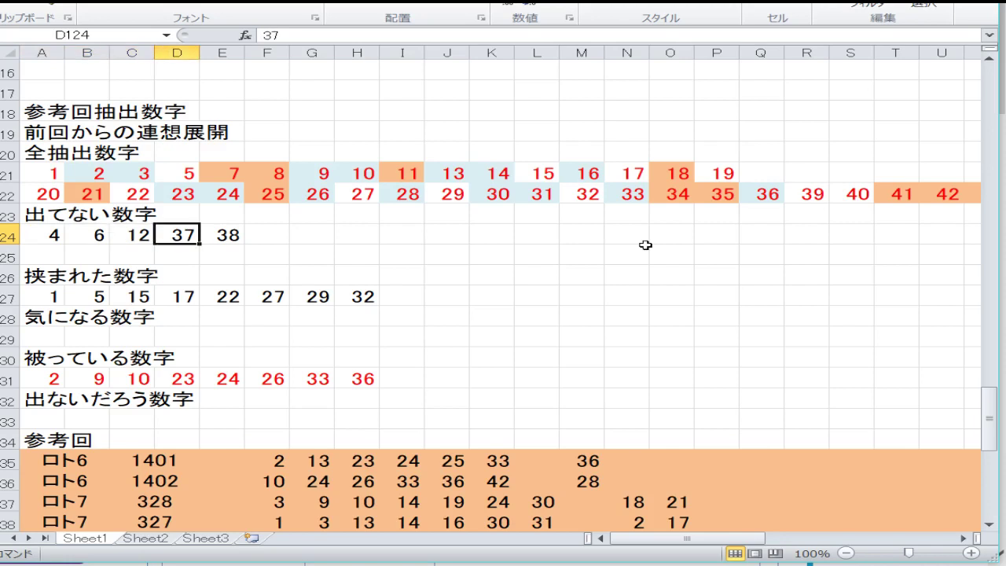
{"action": "key", "text": "Right"}
- Examine the numbers under 挟まれた数字 from 1 to 32
{"action": "key", "text": "Down"}
{"action": "key", "text": "Down"}
{"action": "key", "text": "Down"}
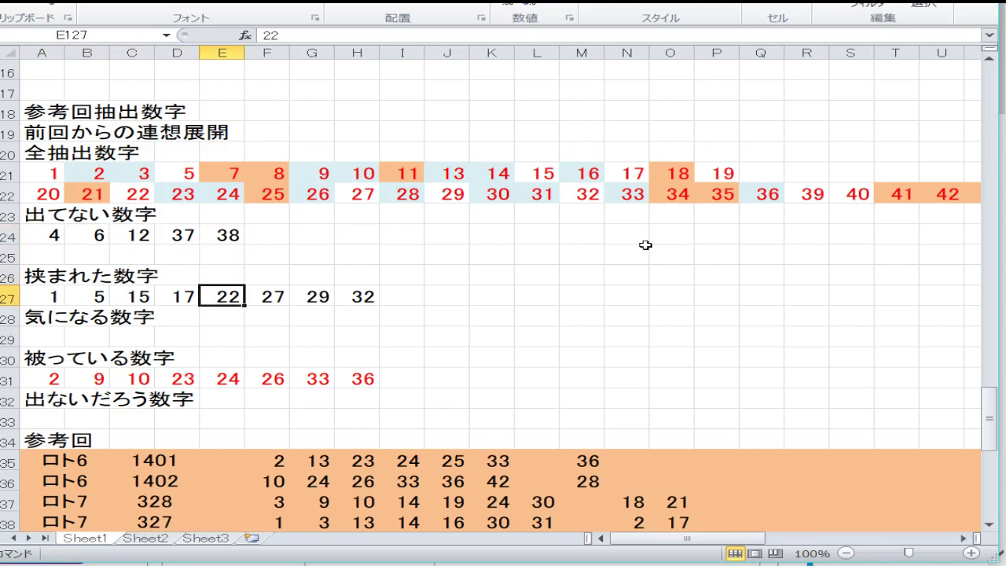
{"action": "key", "text": "Left"}
{"action": "key", "text": "Left"}
{"action": "key", "text": "Left"}
{"action": "key", "text": "Left"}
{"action": "key", "text": "Right"}
{"action": "key", "text": "Right"}
{"action": "key", "text": "Right"}
{"action": "key", "text": "Right"}
{"action": "key", "text": "Right"}
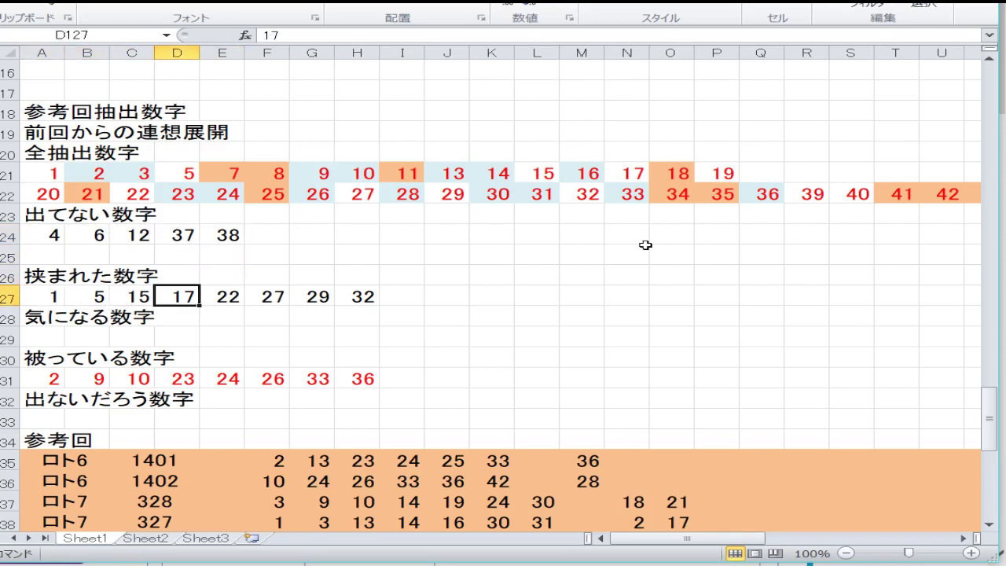
{"action": "key", "text": "Right"}
{"action": "key", "text": "Right"}
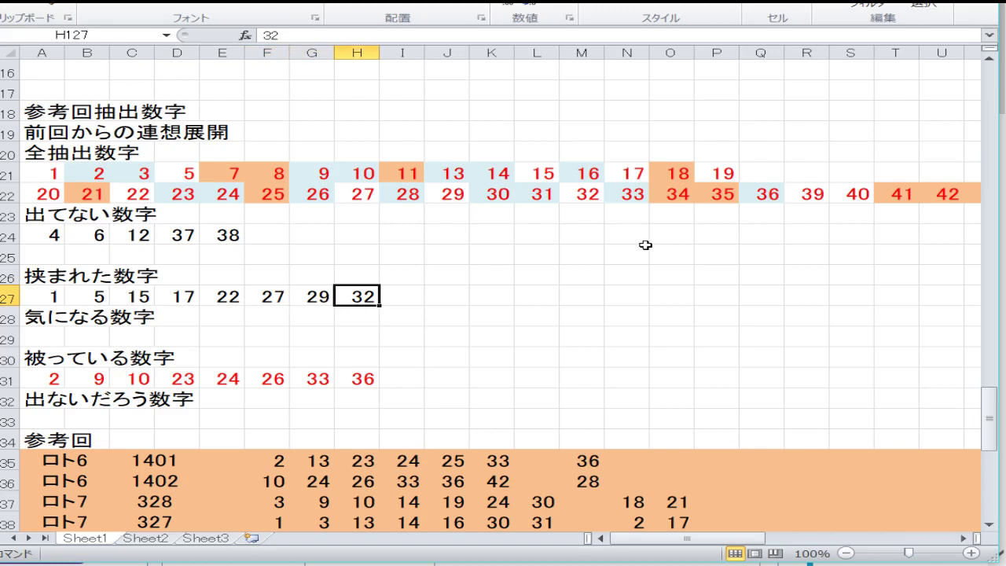
- Check number 27 in the second row of the coloured 全抽出数字 list
{"action": "key", "text": "Up"}
{"action": "key", "text": "Up"}
{"action": "key", "text": "Up"}
{"action": "key", "text": "Up"}
{"action": "key", "text": "Up"}
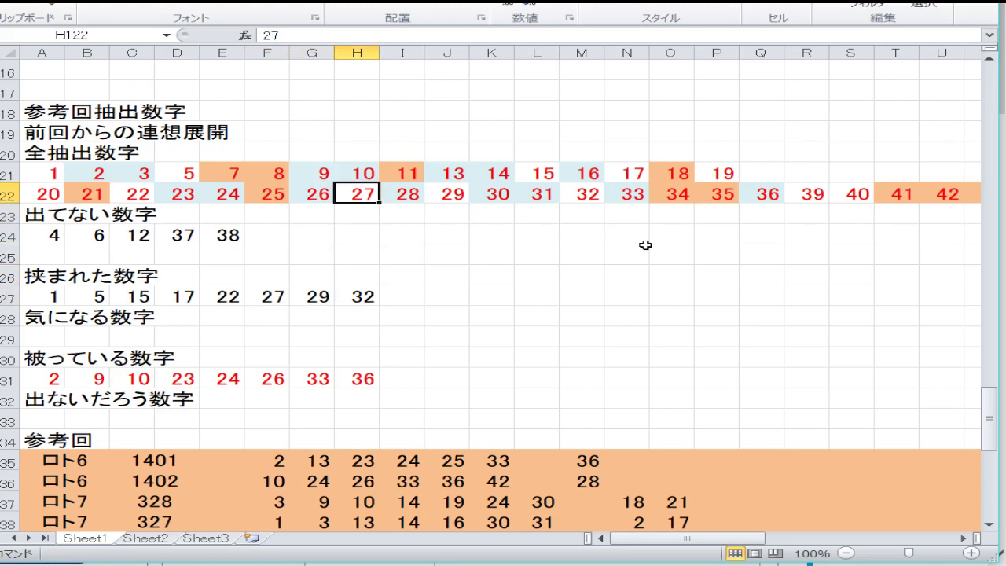
- Check the row under 気になる数字, and go to the first number under 被っている数字
{"action": "key", "text": "Down"}
{"action": "key", "text": "Down"}
{"action": "key", "text": "Down"}
{"action": "key", "text": "Down"}
{"action": "key", "text": "Down"}
{"action": "key", "text": "Down"}
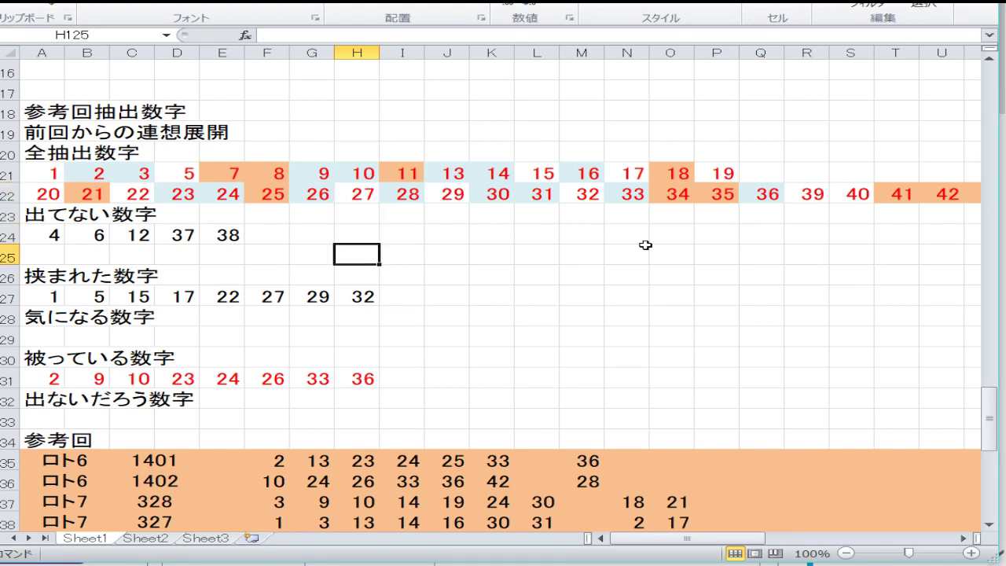
{"action": "key", "text": "Down"}
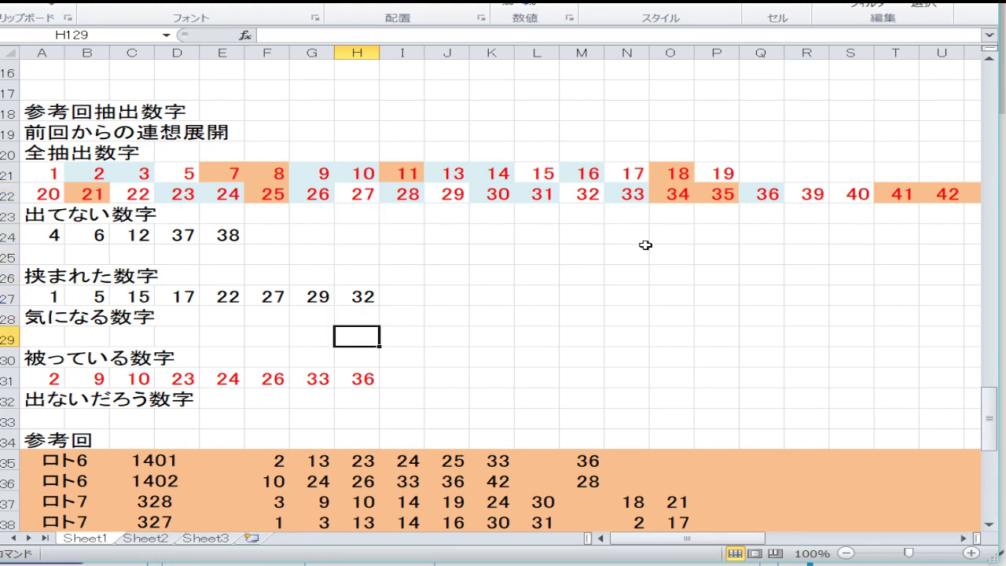
{"action": "key", "text": "Left"}
{"action": "key", "text": "Left"}
{"action": "key", "text": "Left"}
{"action": "key", "text": "Left"}
{"action": "key", "text": "Left"}
{"action": "key", "text": "Left"}
{"action": "key", "text": "Left"}
{"action": "key", "text": "Down"}
{"action": "key", "text": "Down"}
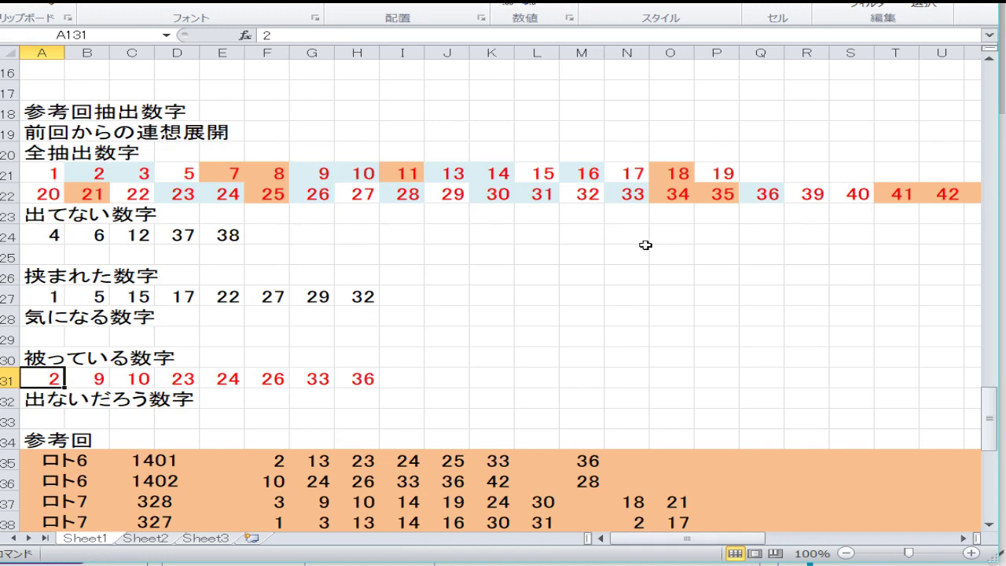
- Look over the 参考回 results and the red number lists beneath them, and go to the first number under 準重要数字
{"action": "key", "text": "Down"}
{"action": "key", "text": "Down"}
{"action": "key", "text": "Down"}
{"action": "key", "text": "Down"}
{"action": "key", "text": "Down"}
{"action": "key", "text": "Down"}
{"action": "key", "text": "Down"}
{"action": "key", "text": "Down"}
{"action": "key", "text": "Down"}
{"action": "key", "text": "Down"}
{"action": "key", "text": "Down"}
{"action": "key", "text": "Down"}
{"action": "key", "text": "Down"}
{"action": "key", "text": "Down"}
{"action": "key", "text": "Down"}
{"action": "key", "text": "Down"}
{"action": "key", "text": "Down"}
{"action": "key", "text": "Down"}
{"action": "key", "text": "Down"}
{"action": "key", "text": "Down"}
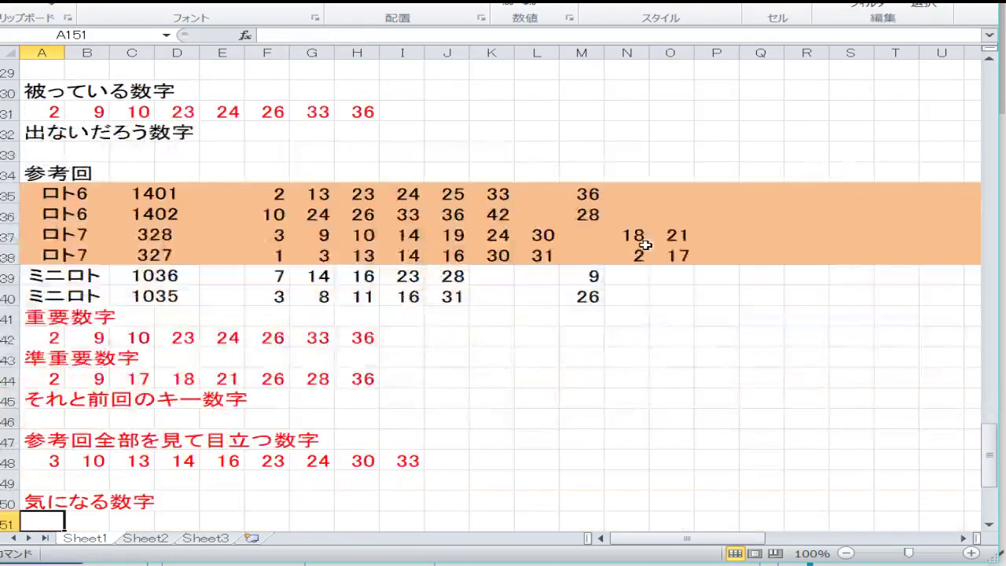
{"action": "key", "text": "Up"}
{"action": "key", "text": "Up"}
{"action": "key", "text": "Up"}
{"action": "key", "text": "Up"}
{"action": "key", "text": "Up"}
{"action": "key", "text": "Up"}
{"action": "key", "text": "Up"}
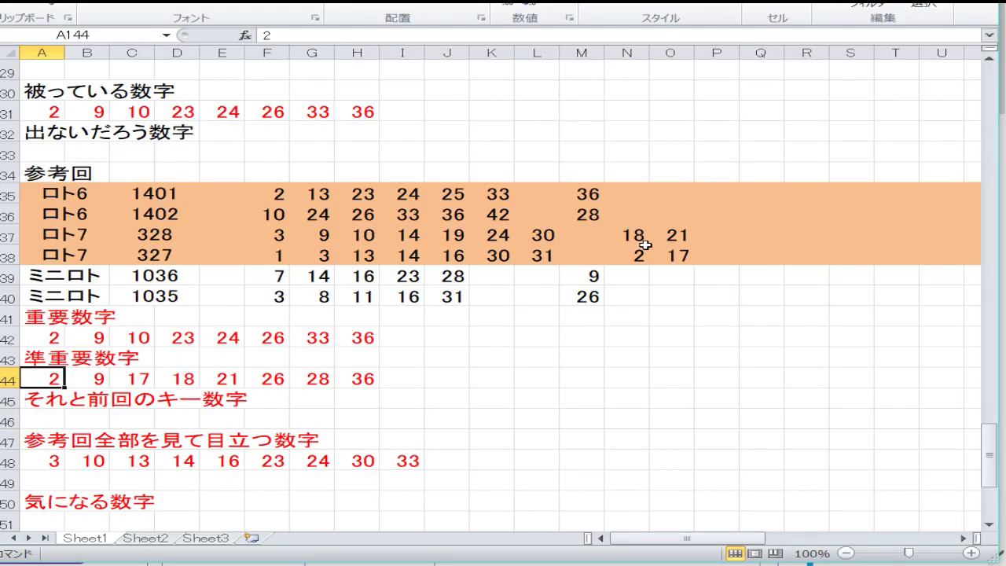
- Examine the row of numbers under 参考回全部を見て目立つ数字, starting from 3
{"action": "key", "text": "Down"}
{"action": "key", "text": "Down"}
{"action": "key", "text": "Down"}
{"action": "key", "text": "Down"}
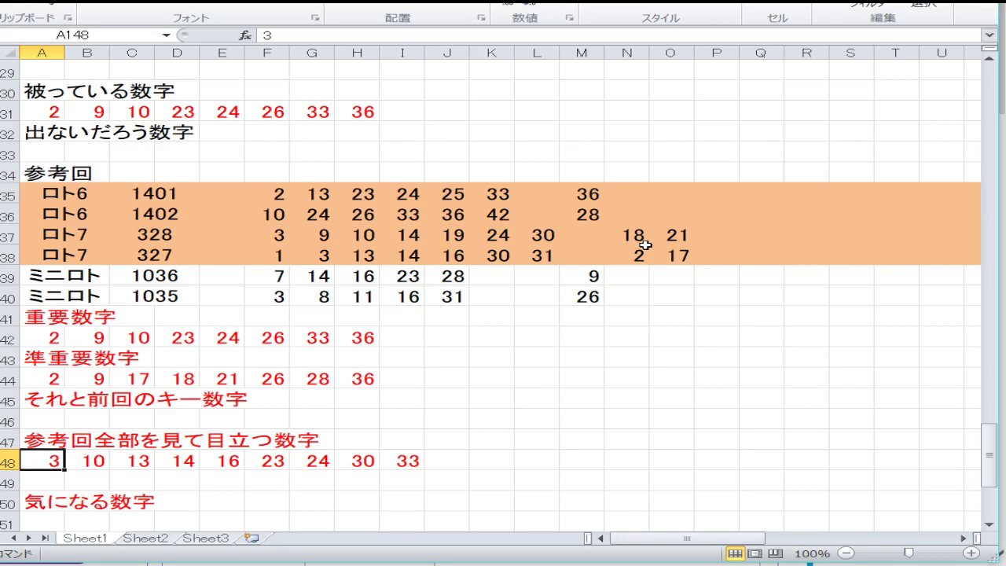
{"action": "key", "text": "Right"}
{"action": "key", "text": "Right"}
{"action": "key", "text": "Right"}
{"action": "key", "text": "Right"}
{"action": "key", "text": "Right"}
{"action": "key", "text": "Right"}
{"action": "key", "text": "Right"}
{"action": "key", "text": "Right"}
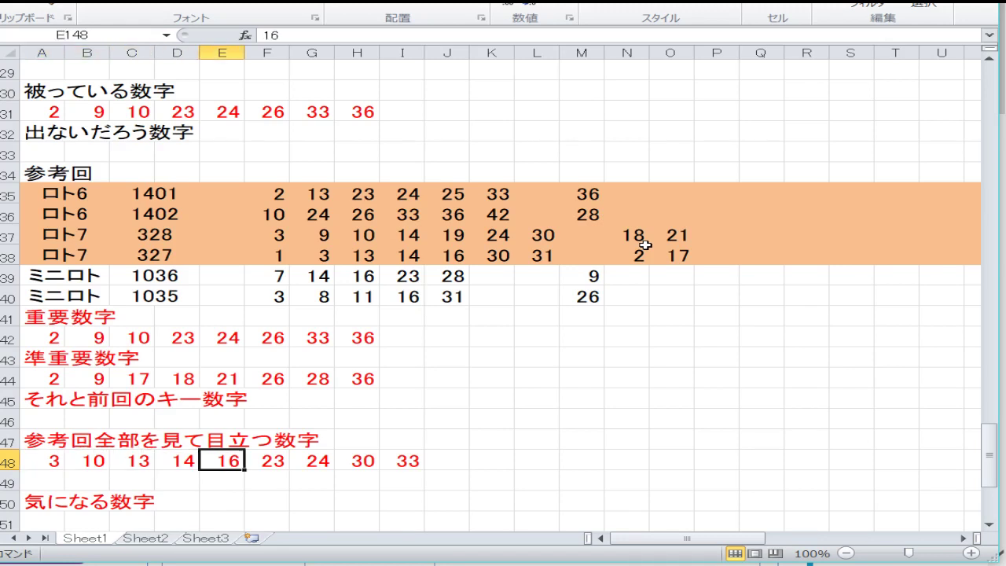
- Look over the 前回の数字からの連想展開 grid, and go to number 18 in the row under 並べると
{"action": "key", "text": "Down"}
{"action": "key", "text": "Down"}
{"action": "key", "text": "Down"}
{"action": "key", "text": "Down"}
{"action": "key", "text": "Down"}
{"action": "key", "text": "Down"}
{"action": "key", "text": "Down"}
{"action": "key", "text": "Down"}
{"action": "key", "text": "Down"}
{"action": "key", "text": "Down"}
{"action": "key", "text": "Down"}
{"action": "key", "text": "Down"}
{"action": "key", "text": "Down"}
{"action": "key", "text": "Down"}
{"action": "key", "text": "Down"}
{"action": "key", "text": "Down"}
{"action": "key", "text": "Down"}
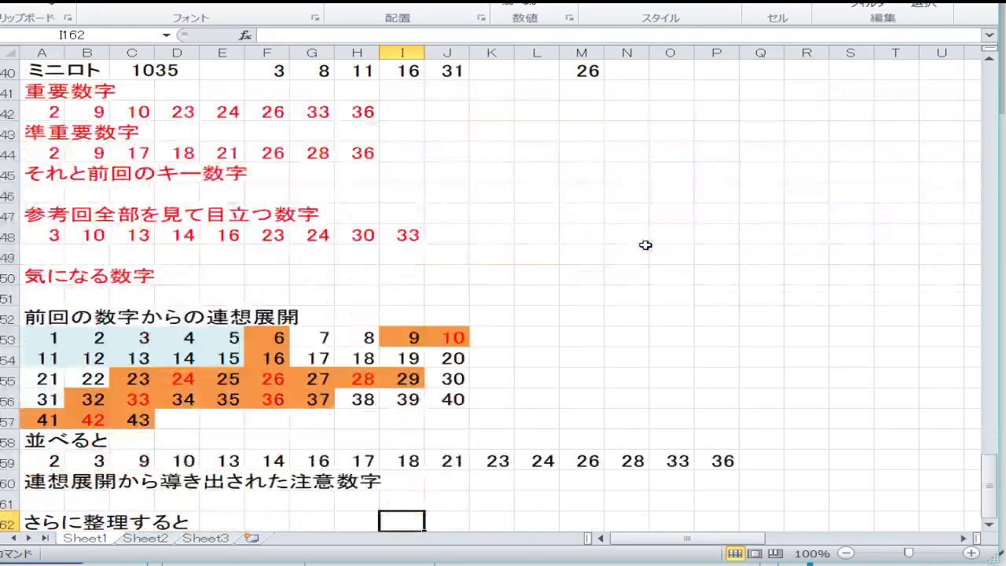
{"action": "key", "text": "Up"}
{"action": "key", "text": "Up"}
{"action": "key", "text": "Up"}
{"action": "key", "text": "Up"}
{"action": "key", "text": "Up"}
{"action": "key", "text": "Up"}
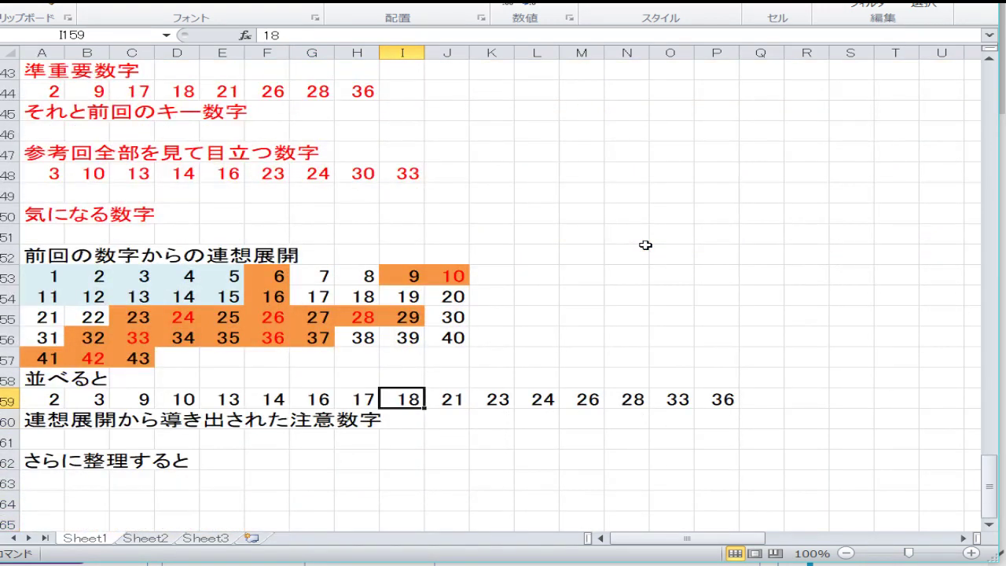
- Examine the numbers under 並べると from 2 through to 36
{"action": "key", "text": "Left"}
{"action": "key", "text": "Left"}
{"action": "key", "text": "Left"}
{"action": "key", "text": "Left"}
{"action": "key", "text": "Left"}
{"action": "key", "text": "Left"}
{"action": "key", "text": "Left"}
{"action": "key", "text": "Left"}
{"action": "key", "text": "Right"}
{"action": "key", "text": "Right"}
{"action": "key", "text": "Right"}
{"action": "key", "text": "Right"}
{"action": "key", "text": "Right"}
{"action": "key", "text": "Right"}
{"action": "key", "text": "Right"}
{"action": "key", "text": "Right"}
{"action": "key", "text": "Right"}
{"action": "key", "text": "Right"}
{"action": "key", "text": "Right"}
{"action": "key", "text": "Right"}
{"action": "key", "text": "Right"}
{"action": "key", "text": "Right"}
{"action": "key", "text": "Right"}
{"action": "key", "text": "Right"}
{"action": "key", "text": "Right"}
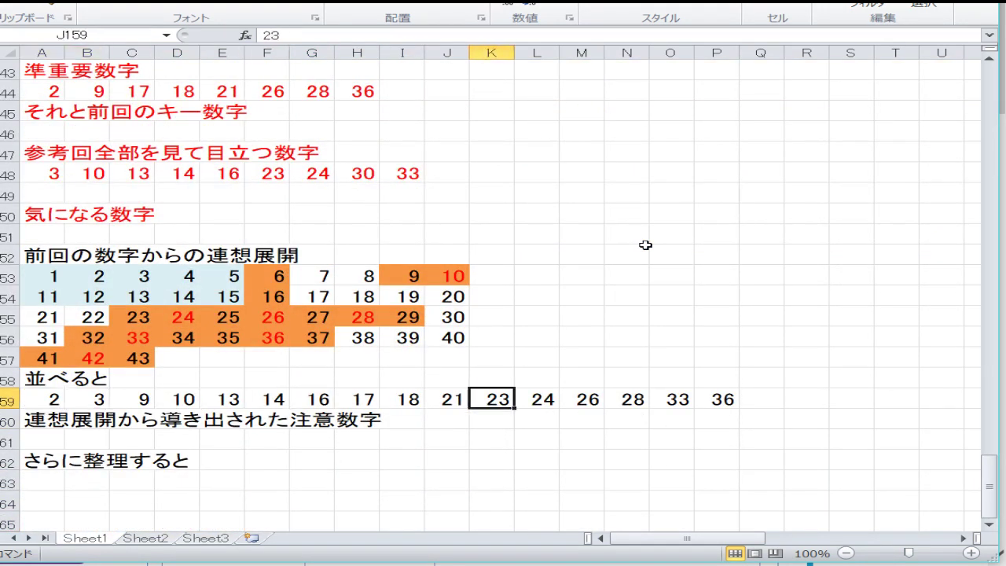
- Go back through the 並べると row to its first number, and check the 連想展開から導き出された注意数字 and さらに整理すると sections below it
{"action": "key", "text": "Left"}
{"action": "key", "text": "Left"}
{"action": "key", "text": "Left"}
{"action": "key", "text": "Left"}
{"action": "key", "text": "Left"}
{"action": "key", "text": "Left"}
{"action": "key", "text": "Left"}
{"action": "key", "text": "Left"}
{"action": "key", "text": "Left"}
{"action": "key", "text": "Left"}
{"action": "key", "text": "Left"}
{"action": "key", "text": "Left"}
{"action": "key", "text": "Left"}
{"action": "key", "text": "Left"}
{"action": "key", "text": "Left"}
{"action": "key", "text": "Left"}
{"action": "key", "text": "Left"}
{"action": "key", "text": "Down"}
{"action": "key", "text": "Down"}
{"action": "key", "text": "Down"}
{"action": "key", "text": "Down"}
{"action": "key", "text": "Down"}
{"action": "key", "text": "Down"}
{"action": "key", "text": "Down"}
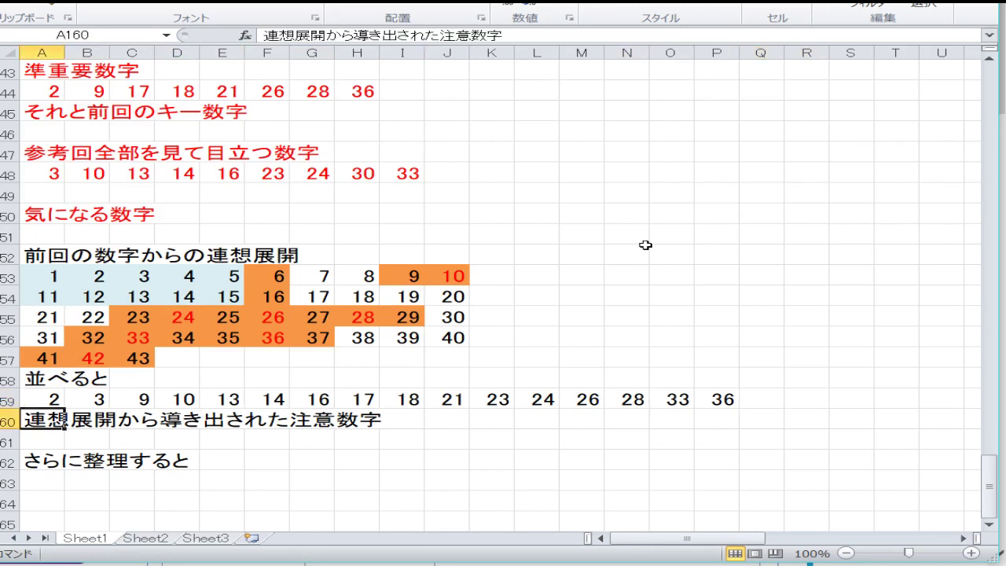
{"action": "key", "text": "Up"}
{"action": "key", "text": "Up"}
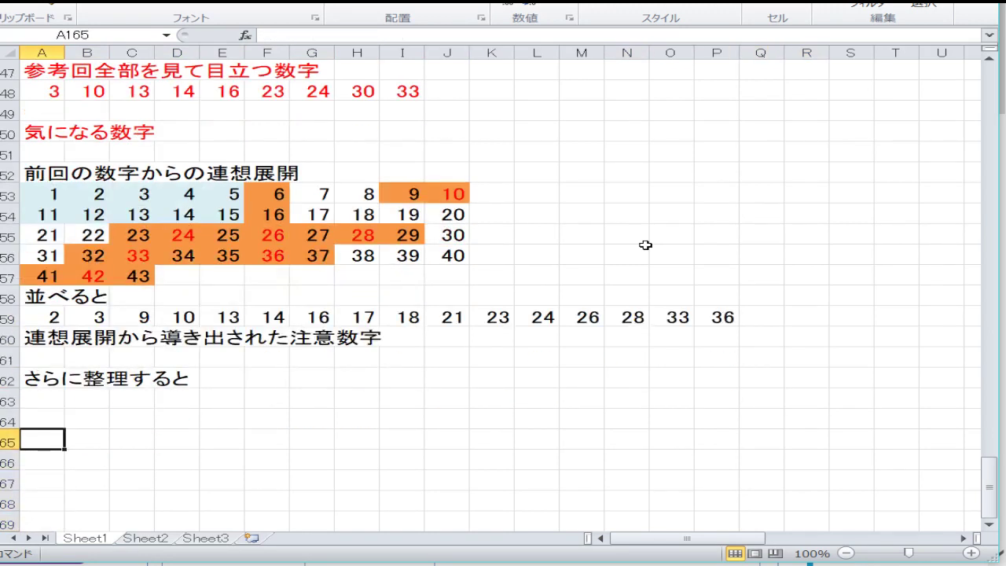
- Return to the 参考回 section, and go to the first number of the ロト6 1401 draw
{"action": "key", "text": "Up"}
{"action": "key", "text": "Up"}
{"action": "key", "text": "Up"}
{"action": "key", "text": "Up"}
{"action": "key", "text": "Up"}
{"action": "key", "text": "Up"}
{"action": "key", "text": "Up"}
{"action": "key", "text": "Up"}
{"action": "key", "text": "Up"}
{"action": "key", "text": "Up"}
{"action": "key", "text": "Up"}
{"action": "key", "text": "Up"}
{"action": "key", "text": "Up"}
{"action": "key", "text": "Up"}
{"action": "key", "text": "Up"}
{"action": "key", "text": "Up"}
{"action": "key", "text": "Up"}
{"action": "key", "text": "Up"}
{"action": "key", "text": "Up"}
{"action": "key", "text": "Up"}
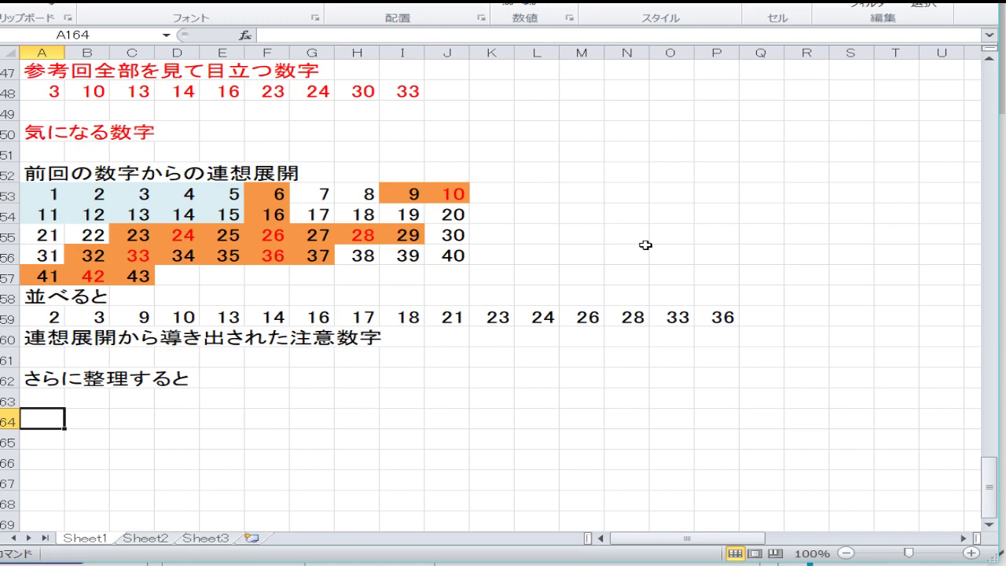
{"action": "key", "text": "Up"}
{"action": "key", "text": "Up"}
{"action": "key", "text": "Up"}
{"action": "key", "text": "Up"}
{"action": "key", "text": "Up"}
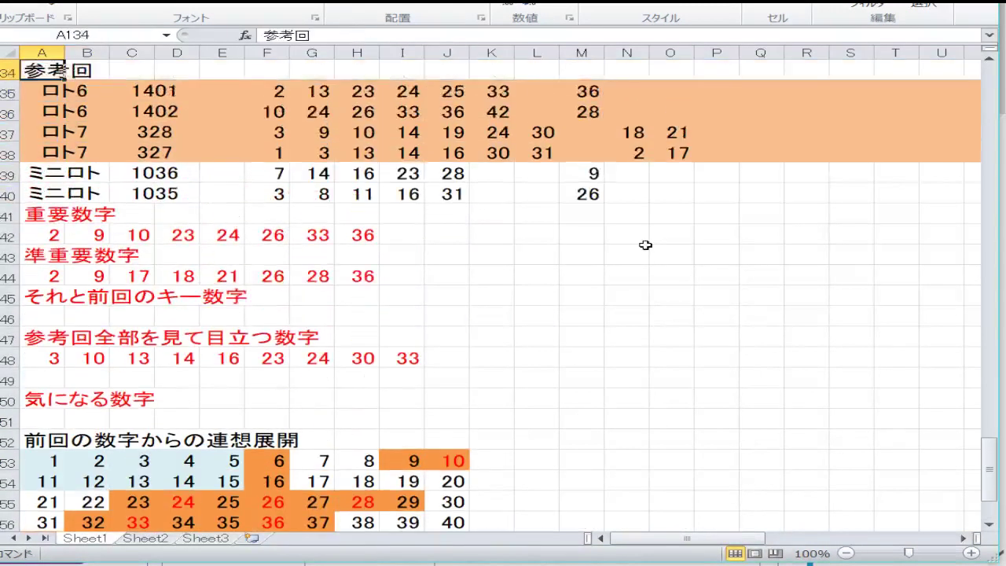
{"action": "key", "text": "Down"}
{"action": "key", "text": "Down"}
{"action": "key", "text": "Right"}
{"action": "key", "text": "Right"}
{"action": "key", "text": "Right"}
{"action": "key", "text": "Right"}
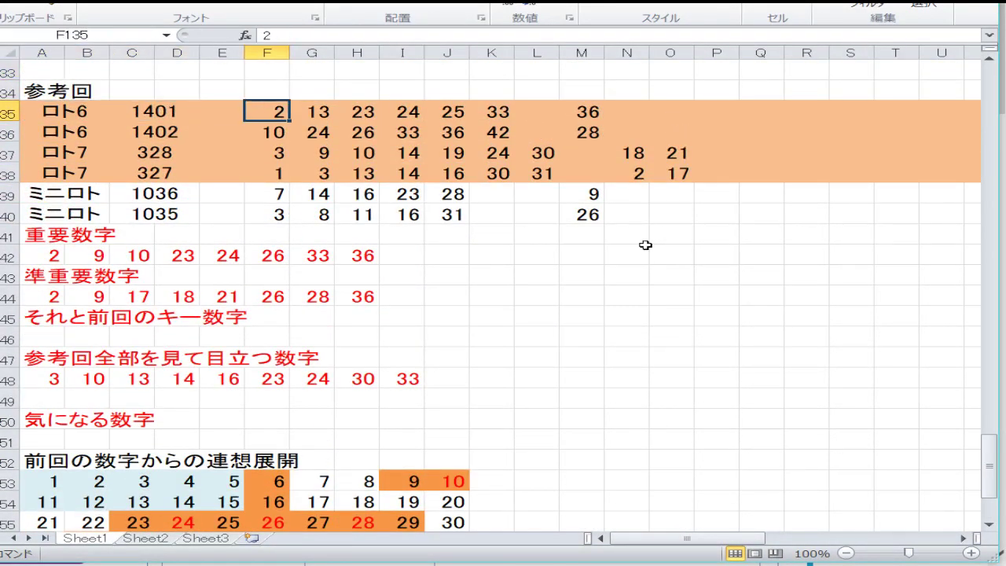
- Compare the first numbers of the 参考回 draws, going over the ロト6, ロト7 and ミニロト rows
{"action": "key", "text": "Down"}
{"action": "key", "text": "Down"}
{"action": "key", "text": "Down"}
{"action": "key", "text": "Up"}
{"action": "key", "text": "Down"}
{"action": "key", "text": "Down"}
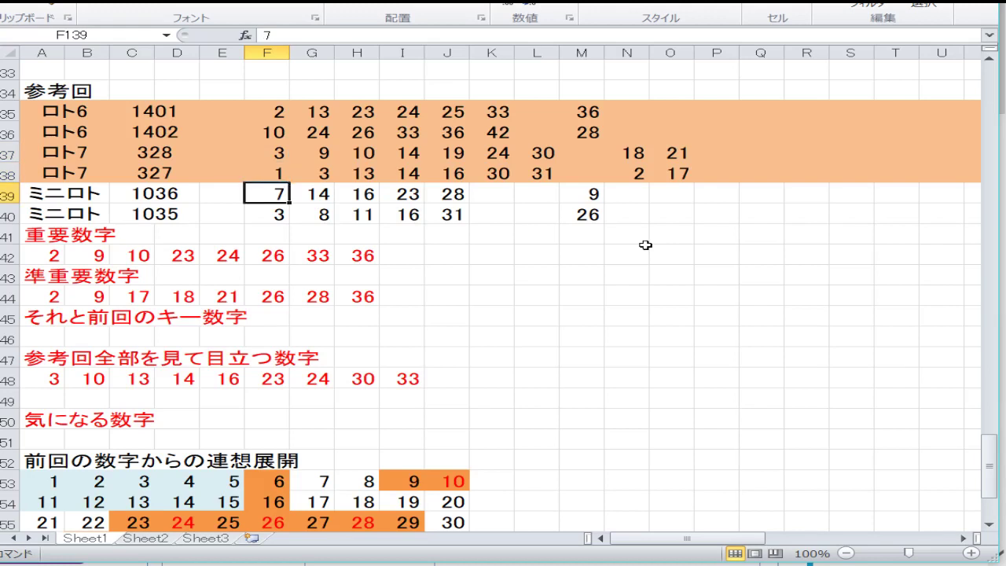
{"action": "key", "text": "Up"}
{"action": "key", "text": "Up"}
{"action": "key", "text": "Up"}
{"action": "key", "text": "Up"}
{"action": "key", "text": "Down"}
{"action": "key", "text": "Down"}
{"action": "key", "text": "Down"}
{"action": "key", "text": "Down"}
{"action": "key", "text": "Down"}
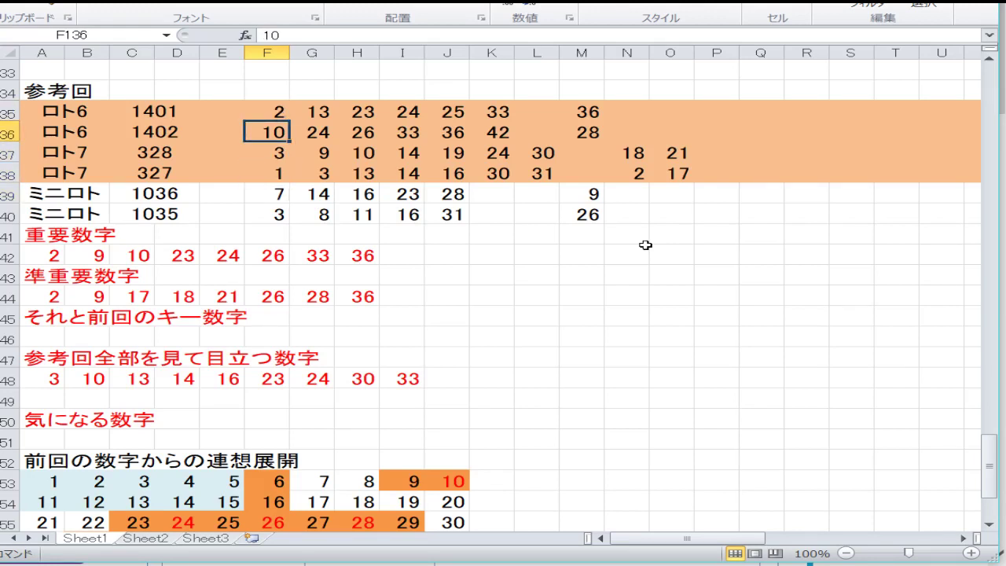
- Look over the red number lists and the association grid again, down to number 14 under 並べると
{"action": "key", "text": "Down"}
{"action": "key", "text": "Down"}
{"action": "key", "text": "Down"}
{"action": "key", "text": "Down"}
{"action": "key", "text": "Down"}
{"action": "key", "text": "Down"}
{"action": "key", "text": "Down"}
{"action": "key", "text": "Down"}
{"action": "key", "text": "Down"}
{"action": "key", "text": "Down"}
{"action": "key", "text": "Down"}
{"action": "key", "text": "Down"}
{"action": "key", "text": "Down"}
{"action": "key", "text": "Down"}
{"action": "key", "text": "Down"}
{"action": "key", "text": "Down"}
{"action": "key", "text": "Down"}
{"action": "key", "text": "Down"}
{"action": "key", "text": "Down"}
{"action": "key", "text": "Down"}
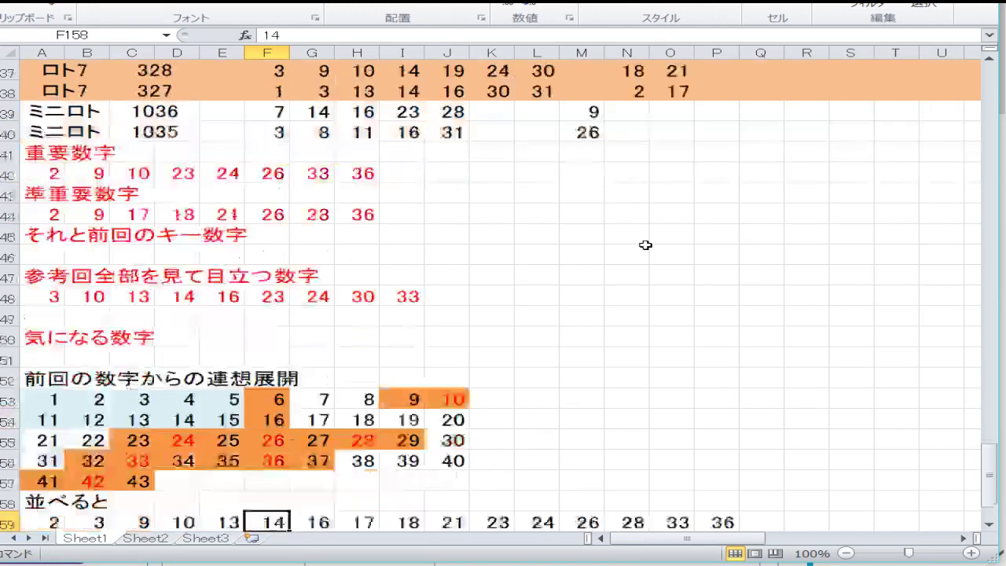
- Enter 1 and 2 as the first numbers of the prediction rows, in A165 and A166 below さらに整理すると
{"action": "key", "text": "Left"}
{"action": "key", "text": "Left"}
{"action": "key", "text": "Left"}
{"action": "key", "text": "Left"}
{"action": "key", "text": "Left"}
{"action": "key", "text": "Up"}
{"action": "key", "text": "Up"}
{"action": "key", "text": "Up"}
{"action": "key", "text": "Up"}
{"action": "key", "text": "Up"}
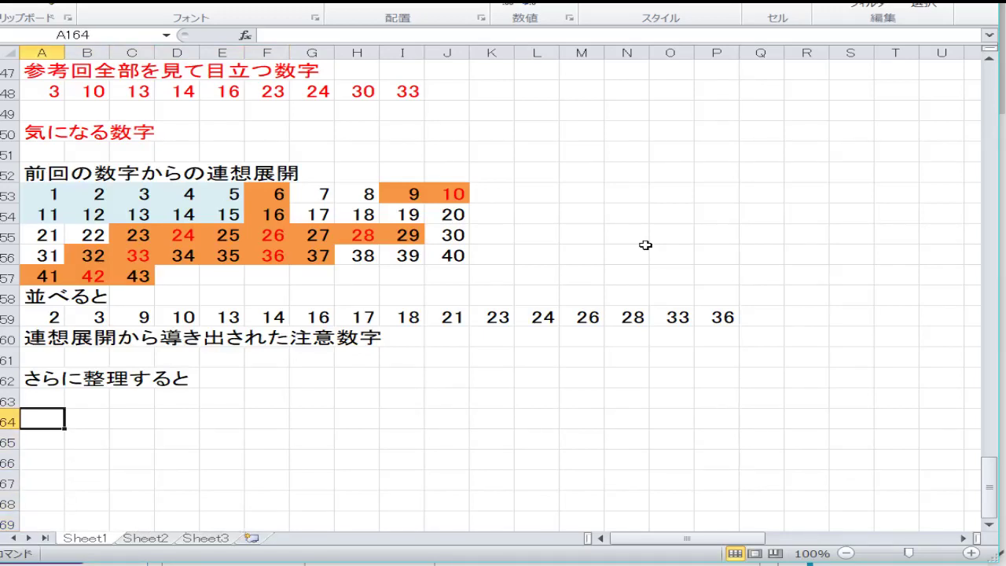
{"action": "key", "text": "Down"}
{"action": "key", "text": "Down"}
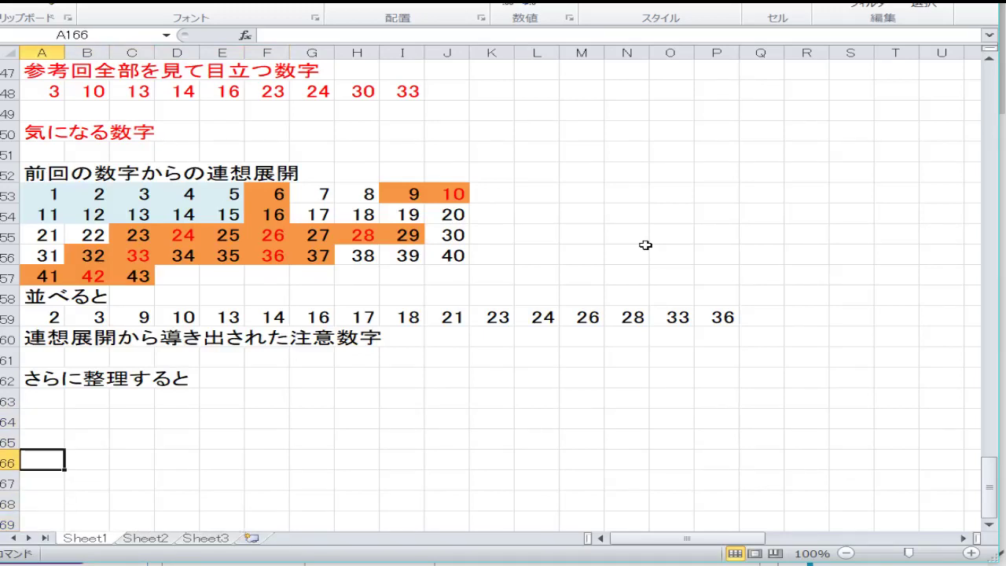
{"action": "key", "text": "Up"}
{"action": "type", "text": "1"}
{"action": "key", "text": "Return"}
{"action": "type", "text": "2"}
{"action": "key", "text": "Return"}
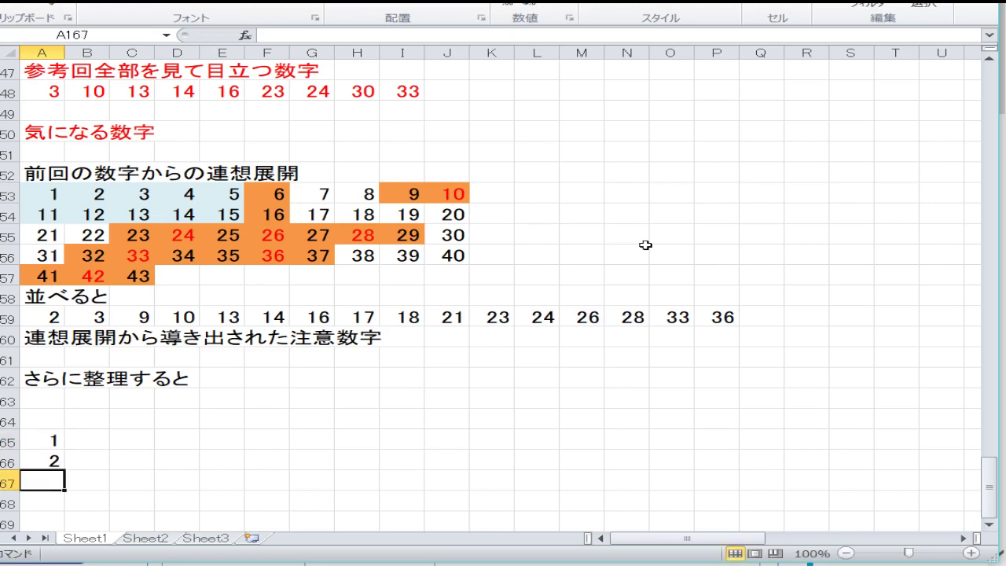
- Continue the first-number column with 3, 10 and 14 in A167 to A169
{"action": "type", "text": "3"}
{"action": "key", "text": "Return"}
{"action": "type", "text": "10"}
{"action": "key", "text": "Return"}
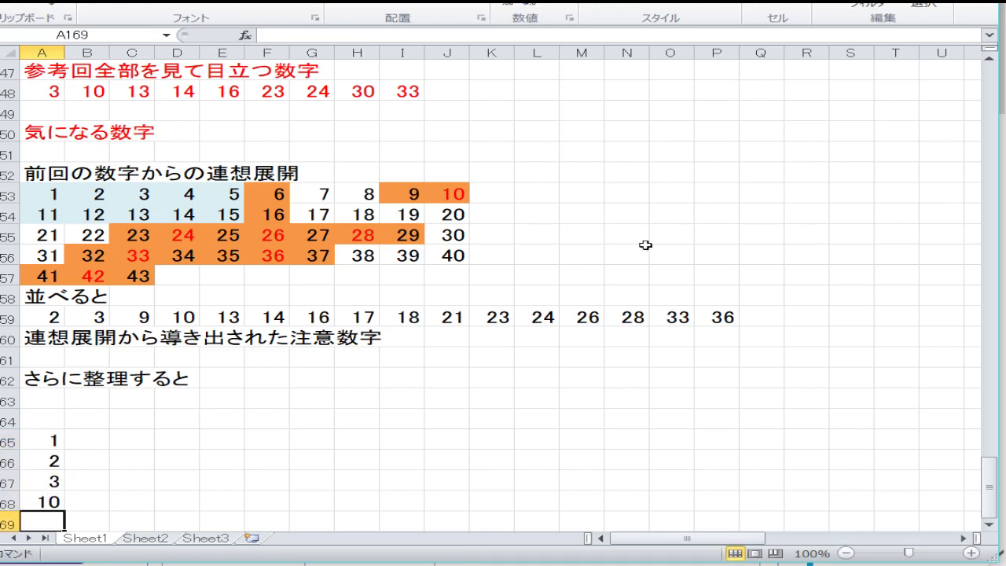
{"action": "type", "text": "11"}
{"action": "key", "text": "BackSpace"}
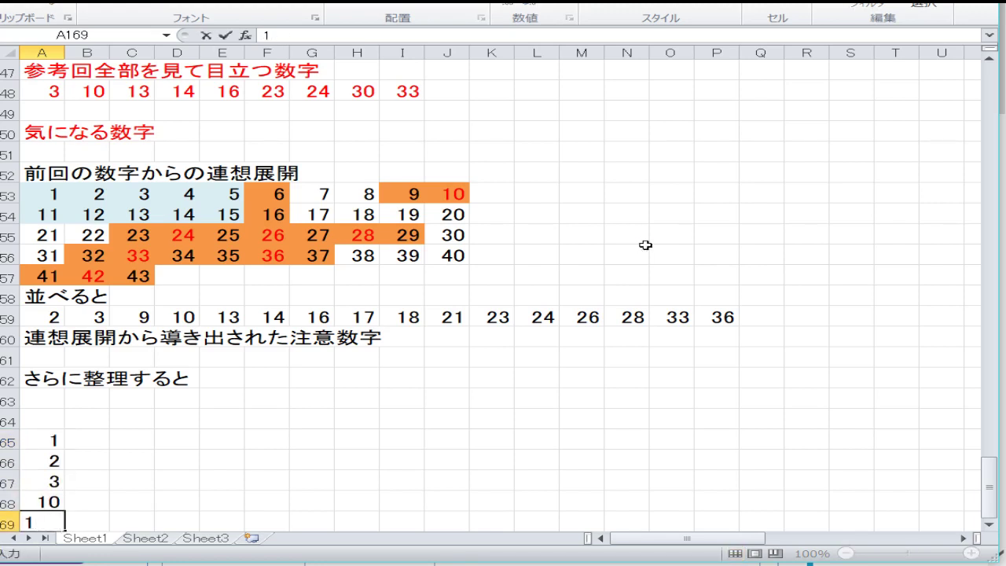
{"action": "type", "text": "4"}
{"action": "key", "text": "Return"}
- Enter 10 and 14 as the second and third numbers of the first prediction row, in B165 and C165
{"action": "key", "text": "Up"}
{"action": "key", "text": "Up"}
{"action": "key", "text": "Up"}
{"action": "key", "text": "Up"}
{"action": "key", "text": "Up"}
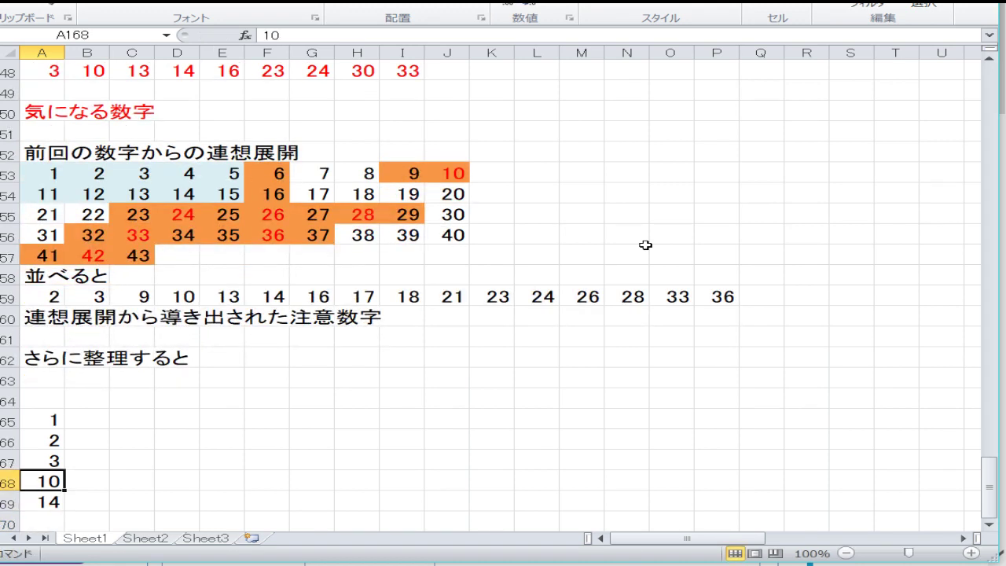
{"action": "key", "text": "Right"}
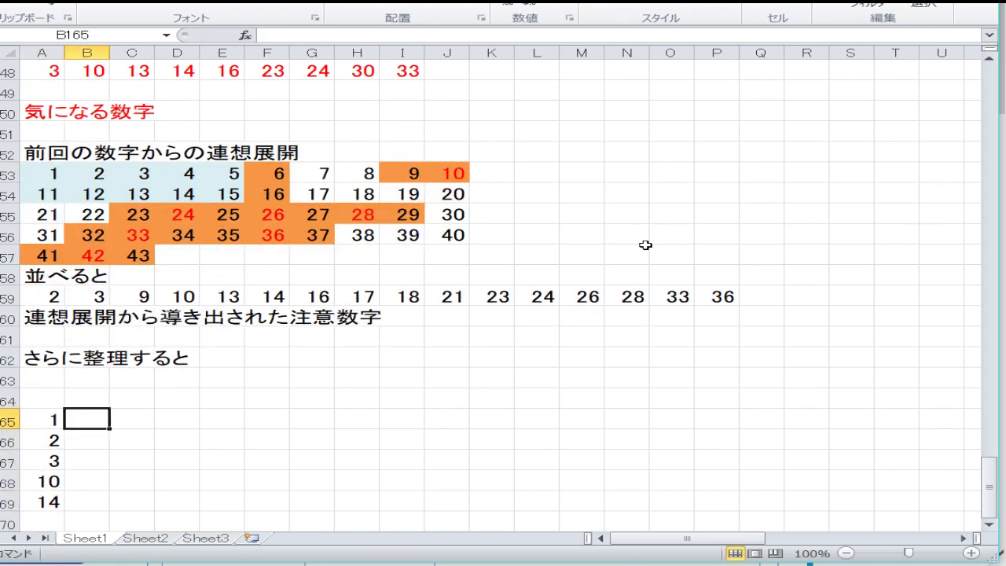
{"action": "type", "text": "10"}
{"action": "key", "text": "Right"}
{"action": "type", "text": "14"}
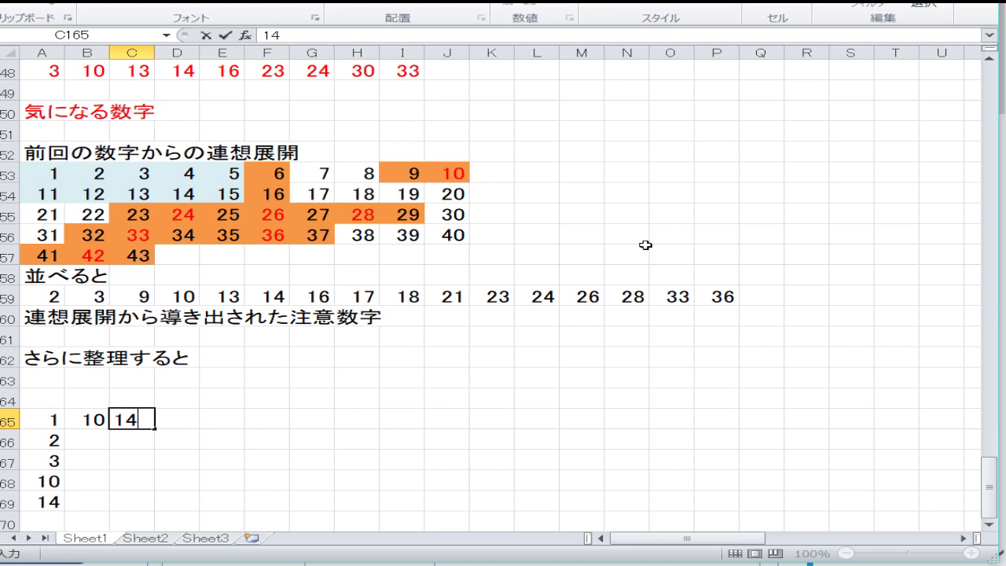
{"action": "key", "text": "Right"}
- Fill the fifth prediction row with 21, 23, 26, 33 and 36 in B169 to F169
{"action": "key", "text": "Down"}
{"action": "key", "text": "Left"}
{"action": "key", "text": "Left"}
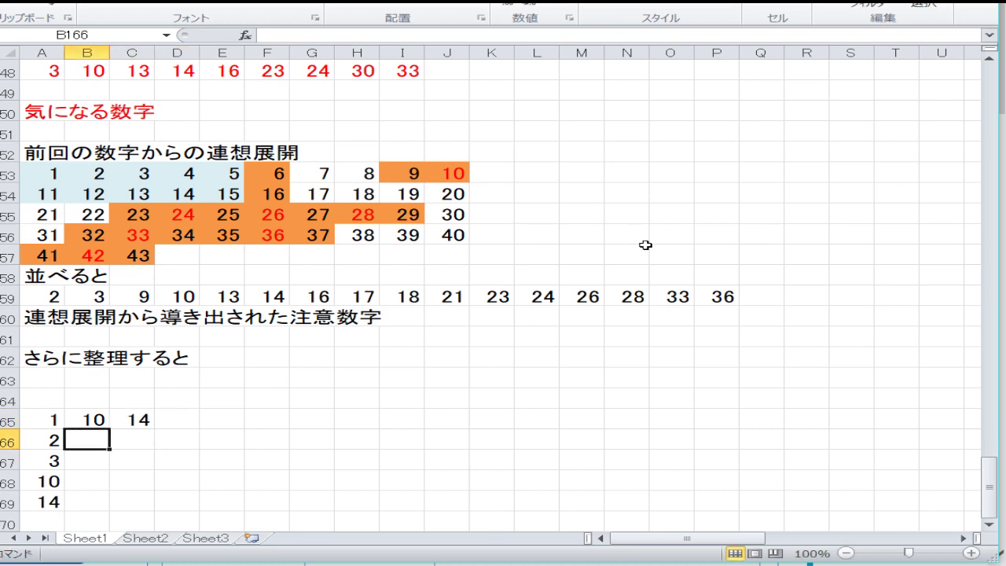
{"action": "key", "text": "Down"}
{"action": "key", "text": "Down"}
{"action": "key", "text": "Down"}
{"action": "key", "text": "Down"}
{"action": "key", "text": "Up"}
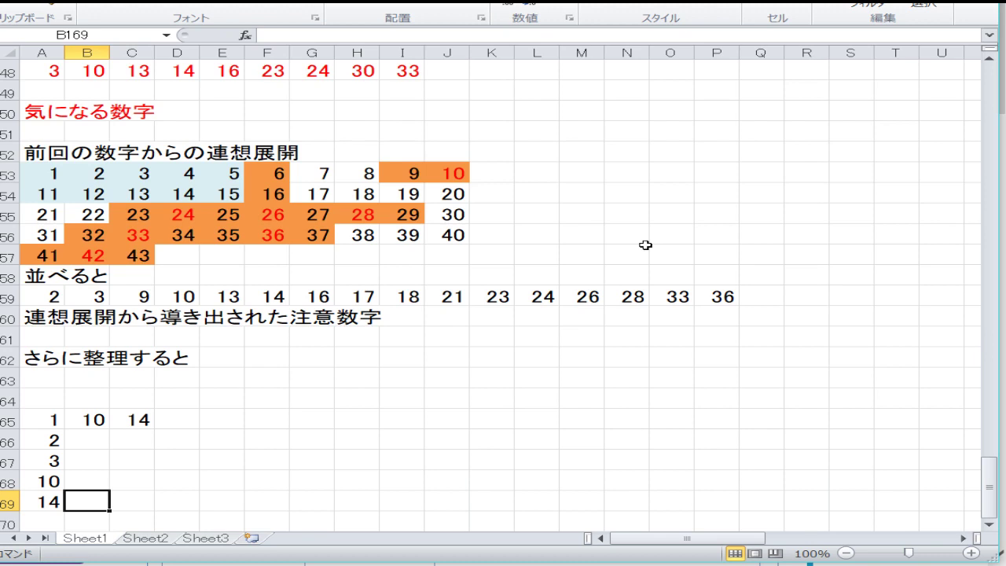
{"action": "type", "text": "21"}
{"action": "key", "text": "Tab"}
{"action": "type", "text": "23"}
{"action": "key", "text": "Tab"}
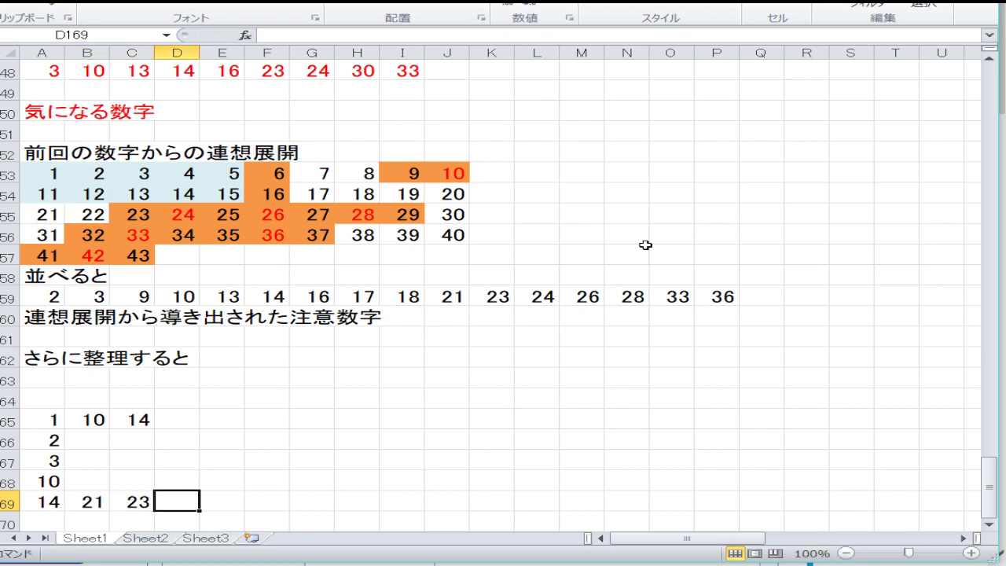
{"action": "type", "text": "26"}
{"action": "key", "text": "Tab"}
{"action": "type", "text": "33"}
{"action": "key", "text": "Tab"}
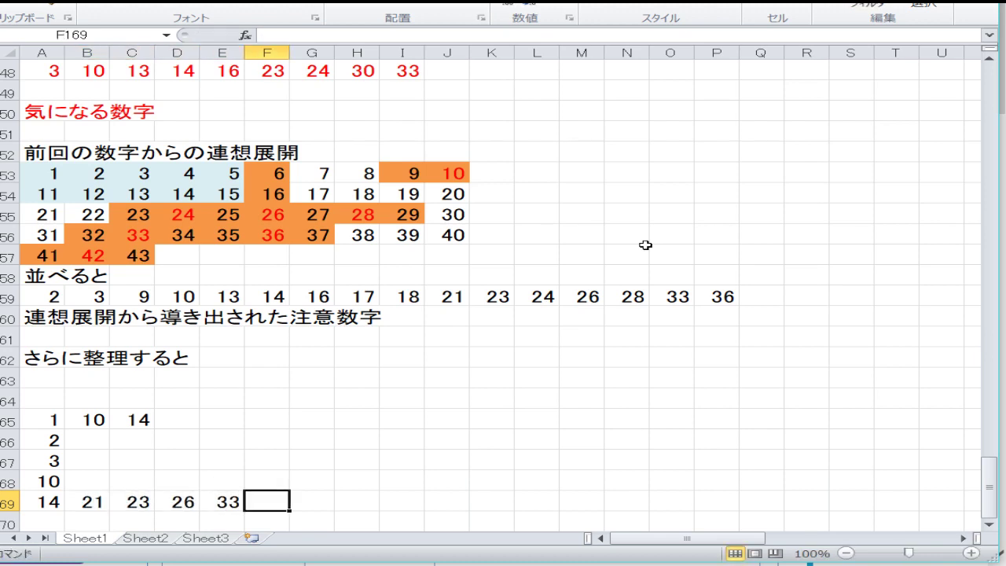
{"action": "type", "text": "6"}
{"action": "key", "text": "BackSpace"}
{"action": "type", "text": "36"}
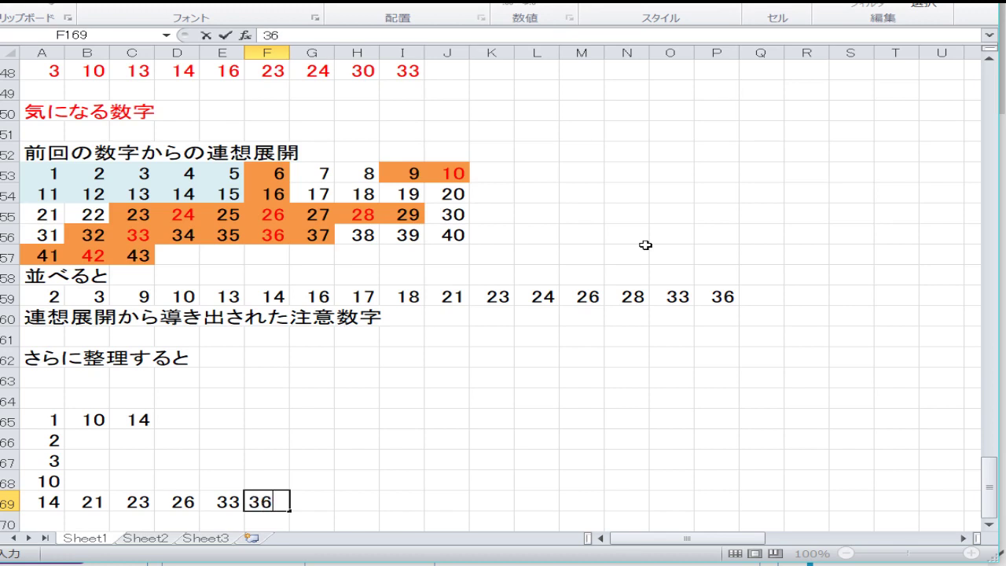
- Enter 43 and 42 as the last numbers of the first two prediction rows, in F165 and F166
{"action": "key", "text": "Up"}
{"action": "key", "text": "Up"}
{"action": "key", "text": "Up"}
{"action": "key", "text": "Up"}
{"action": "type", "text": "43"}
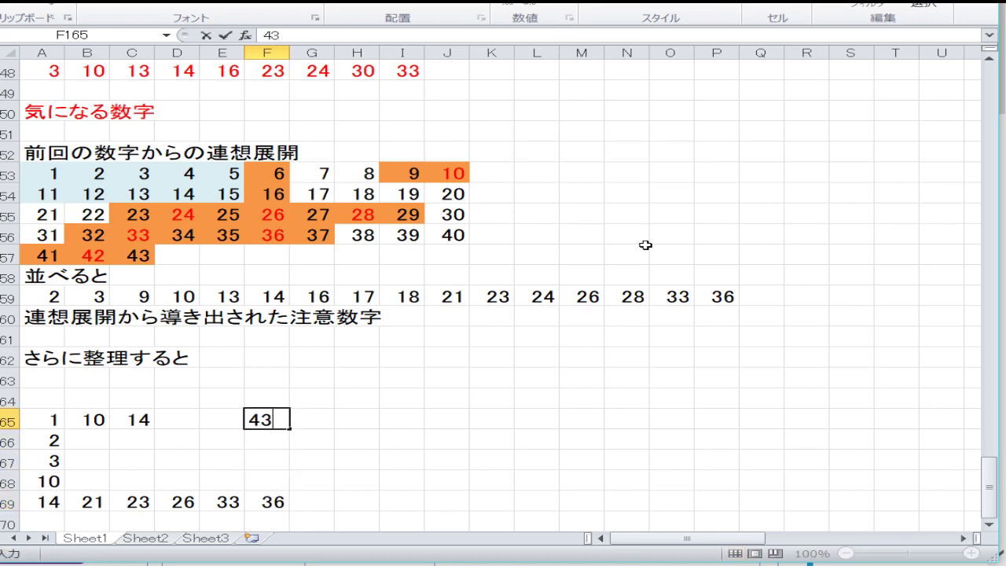
{"action": "key", "text": "Left"}
{"action": "key", "text": "Down"}
{"action": "key", "text": "Right"}
{"action": "type", "text": "2"}
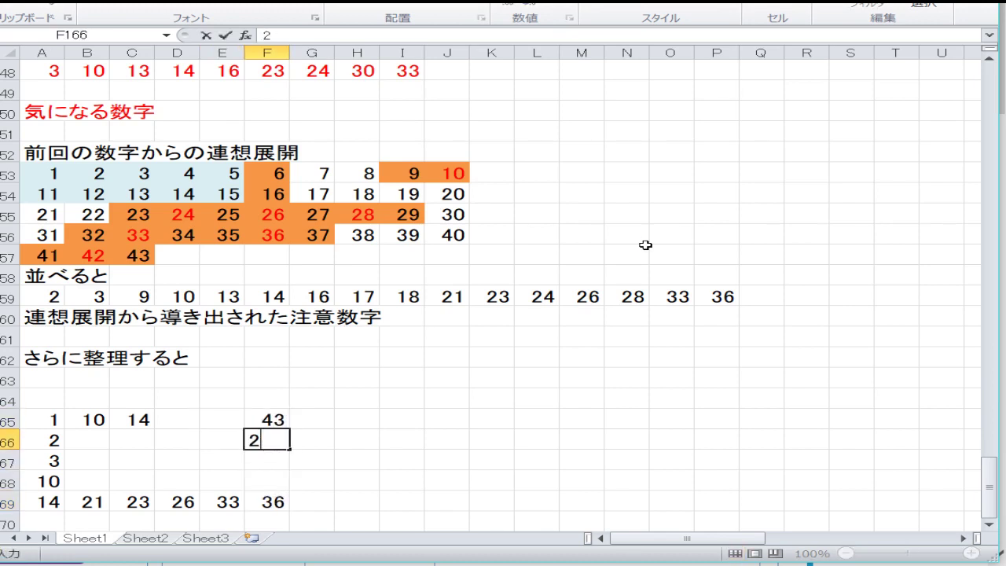
{"action": "key", "text": "BackSpace"}
{"action": "type", "text": "42"}
{"action": "key", "text": "Return"}
- Enter 43 and 40 as the last numbers of the third and fourth prediction rows, in F167 and F168
{"action": "type", "text": "43"}
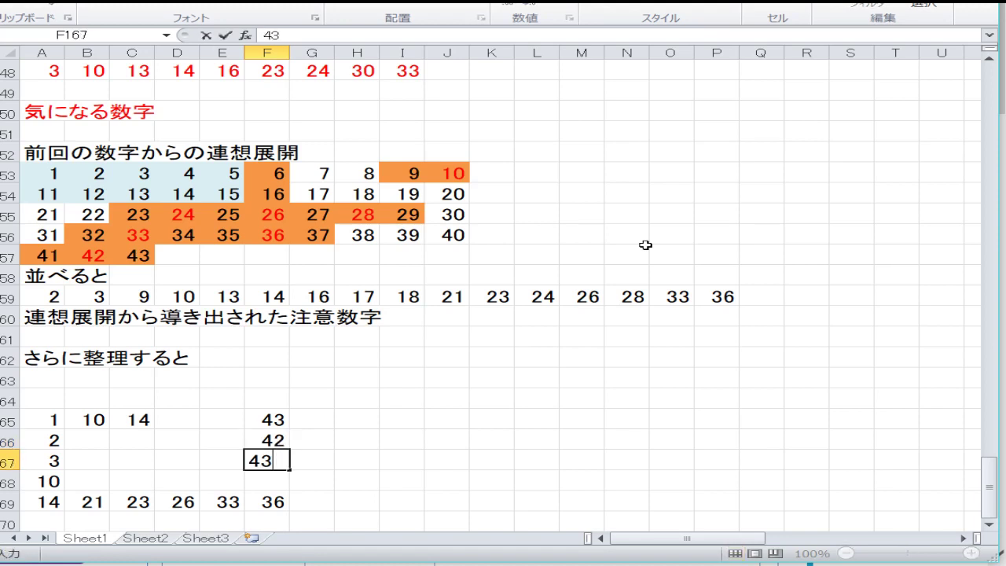
{"action": "key", "text": "Return"}
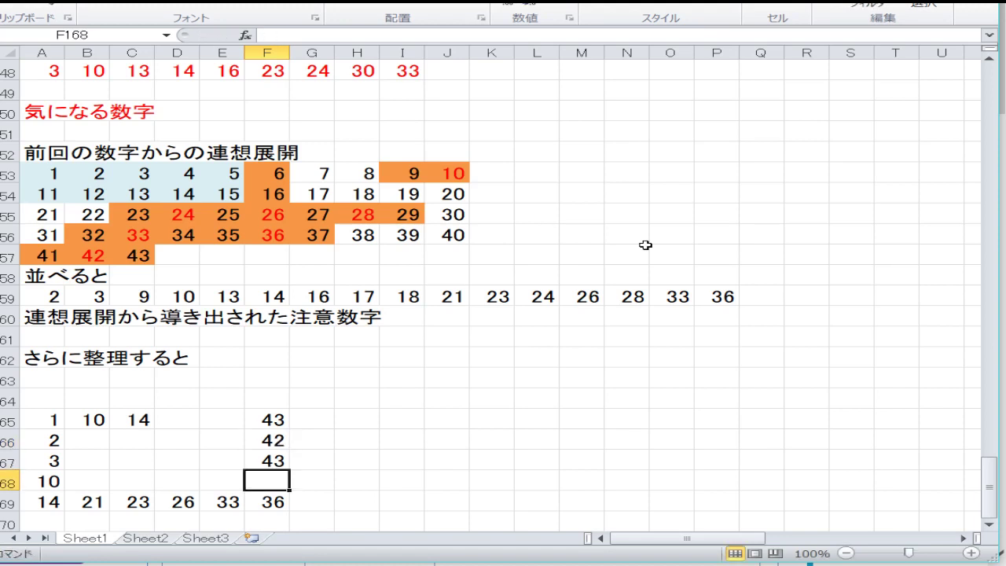
{"action": "type", "text": "43"}
{"action": "key", "text": "BackSpace"}
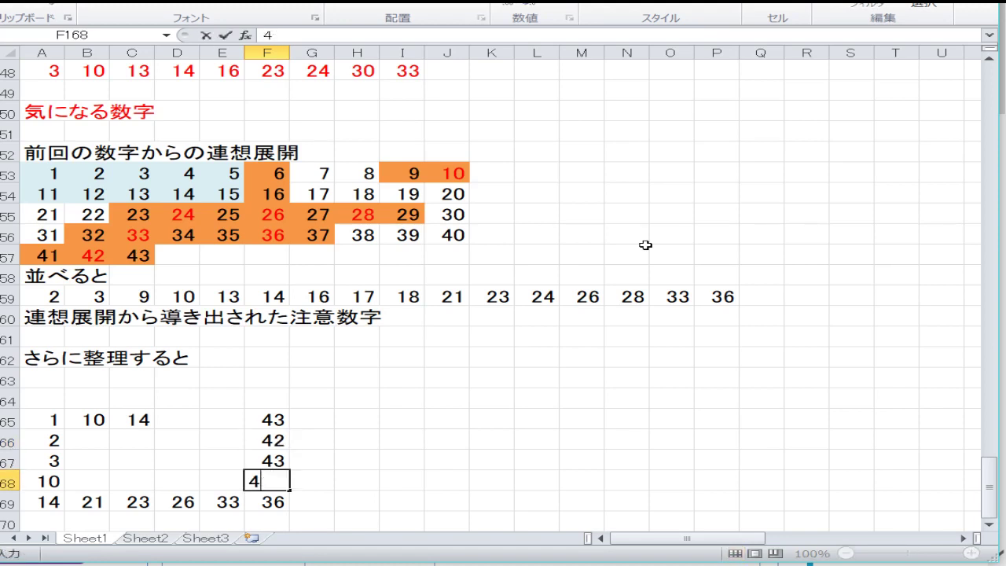
{"action": "type", "text": "0"}
{"action": "key", "text": "Return"}
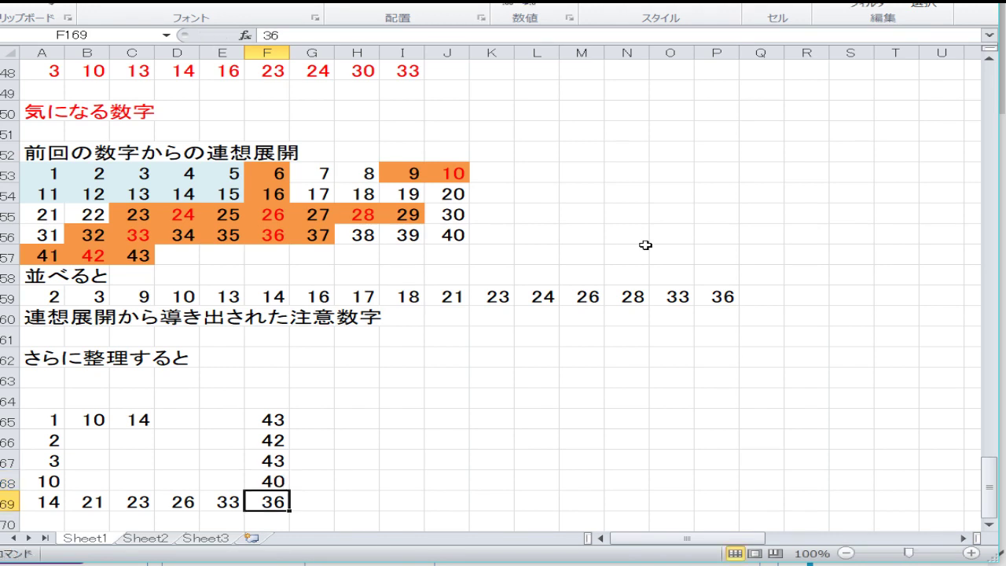
- Enter 3 and 4 in B166 and C166 of the second prediction row, and 5 in B167 of the third
{"action": "key", "text": "Up"}
{"action": "key", "text": "Up"}
{"action": "key", "text": "Up"}
{"action": "key", "text": "Up"}
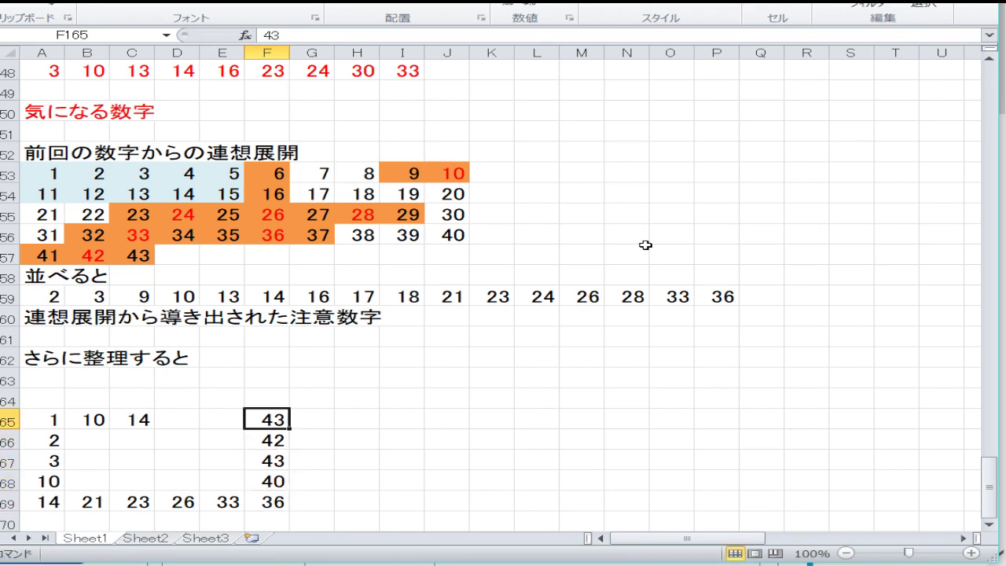
{"action": "key", "text": "Up"}
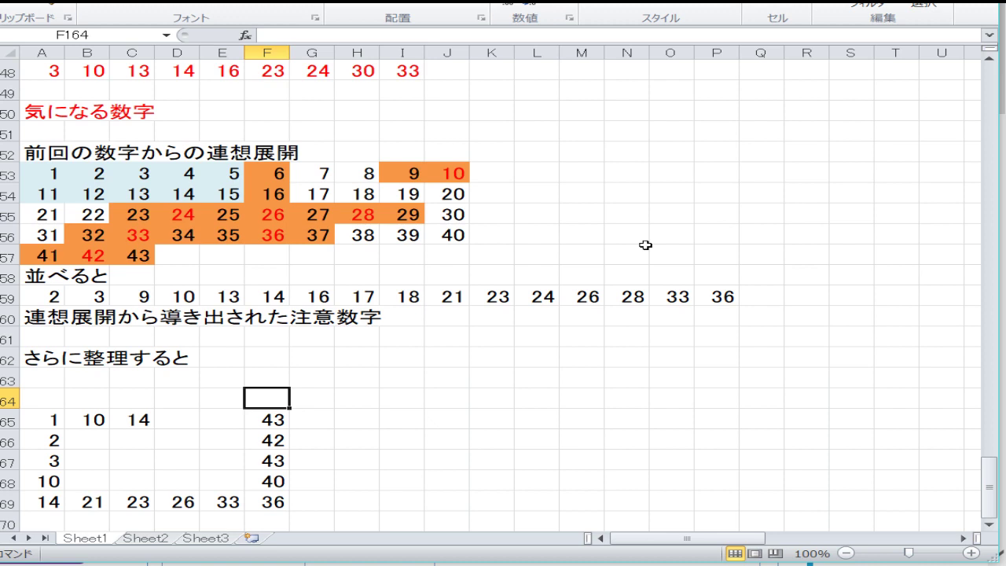
{"action": "key", "text": "Left"}
{"action": "key", "text": "Down"}
{"action": "key", "text": "Left"}
{"action": "key", "text": "Left"}
{"action": "key", "text": "Left"}
{"action": "key", "text": "Down"}
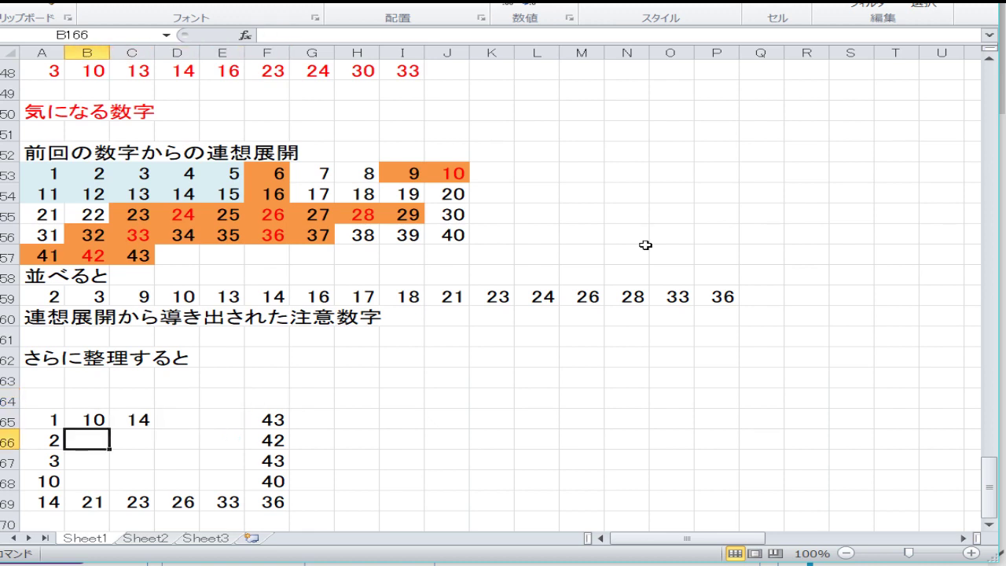
{"action": "type", "text": "3"}
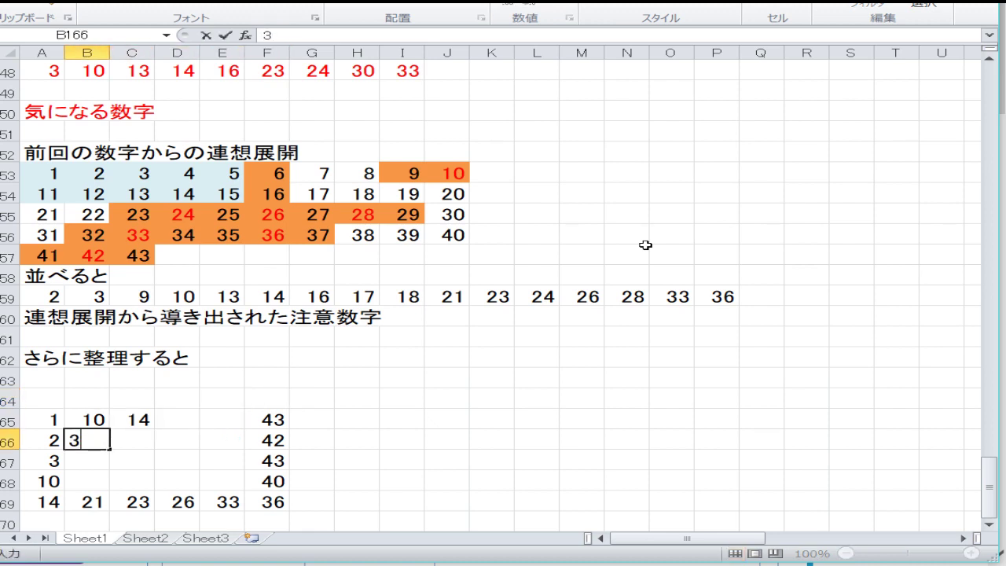
{"action": "key", "text": "Tab"}
{"action": "type", "text": "4"}
{"action": "key", "text": "Return"}
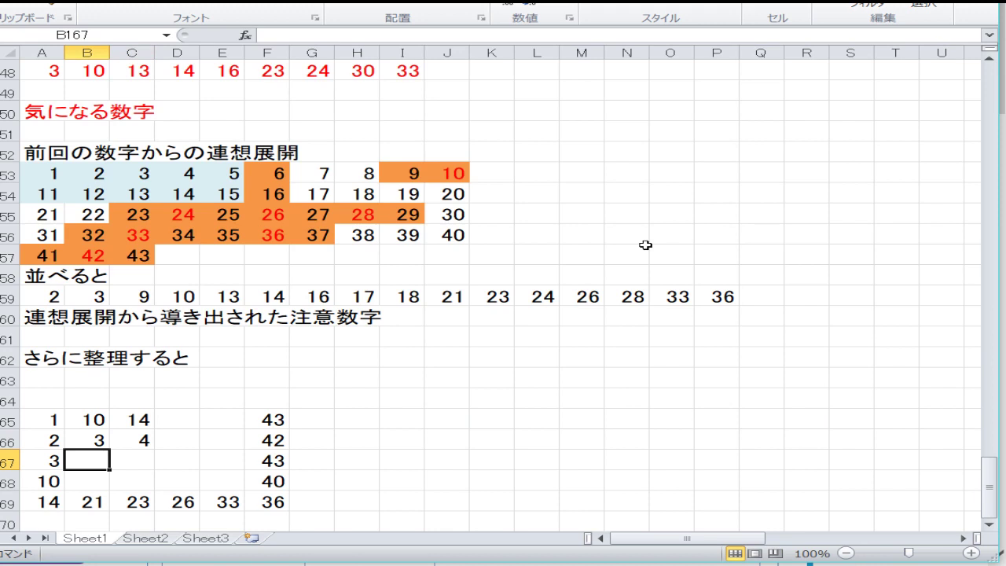
{"action": "type", "text": "5"}
{"action": "key", "text": "Return"}
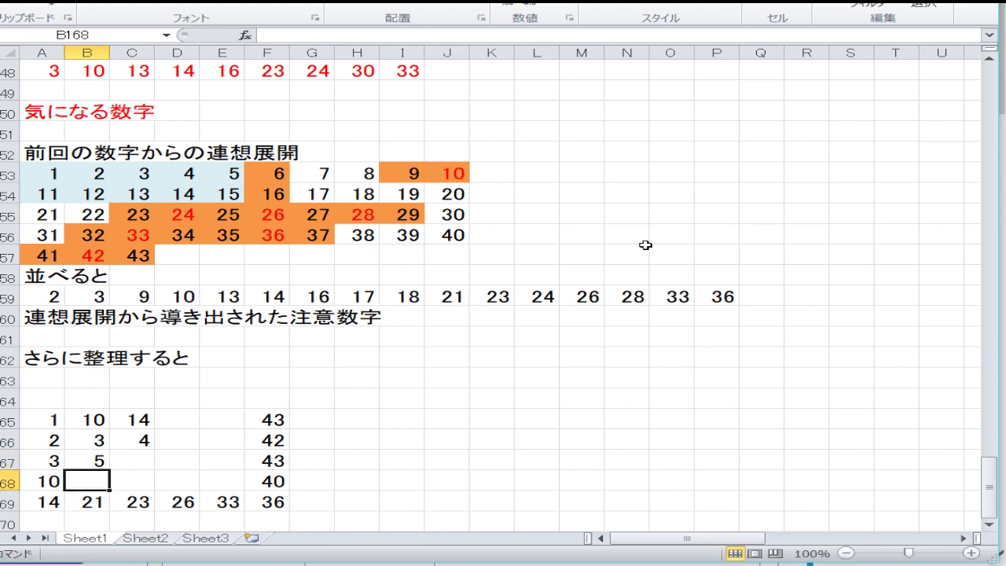
- Fill the middle of the fourth prediction row with 11, 13, 26 and 28 in B168 to E168
{"action": "key", "text": "Up"}
{"action": "key", "text": "Down"}
{"action": "type", "text": "11"}
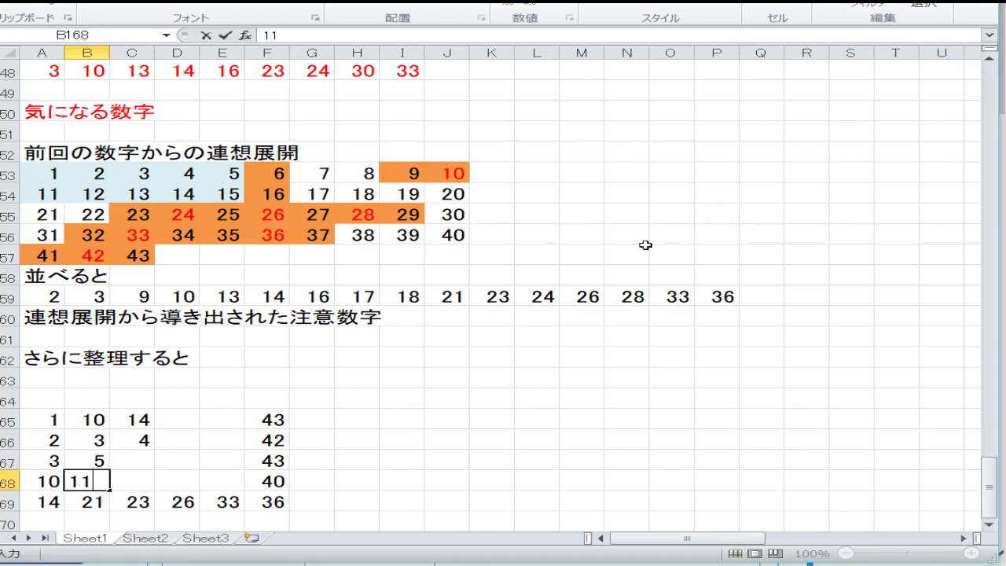
{"action": "key", "text": "Tab"}
{"action": "type", "text": "13"}
{"action": "key", "text": "Tab"}
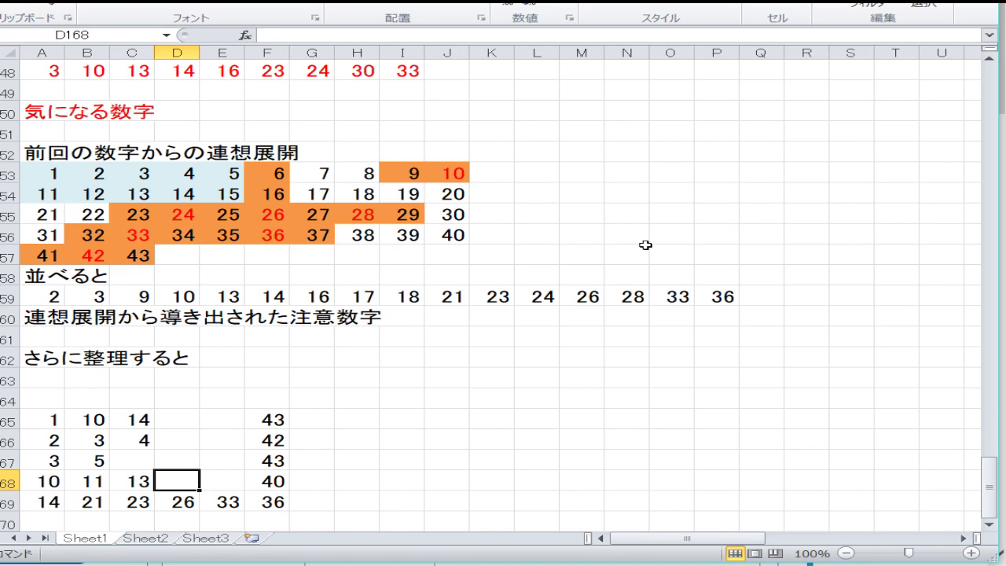
{"action": "type", "text": "26"}
{"action": "key", "text": "Tab"}
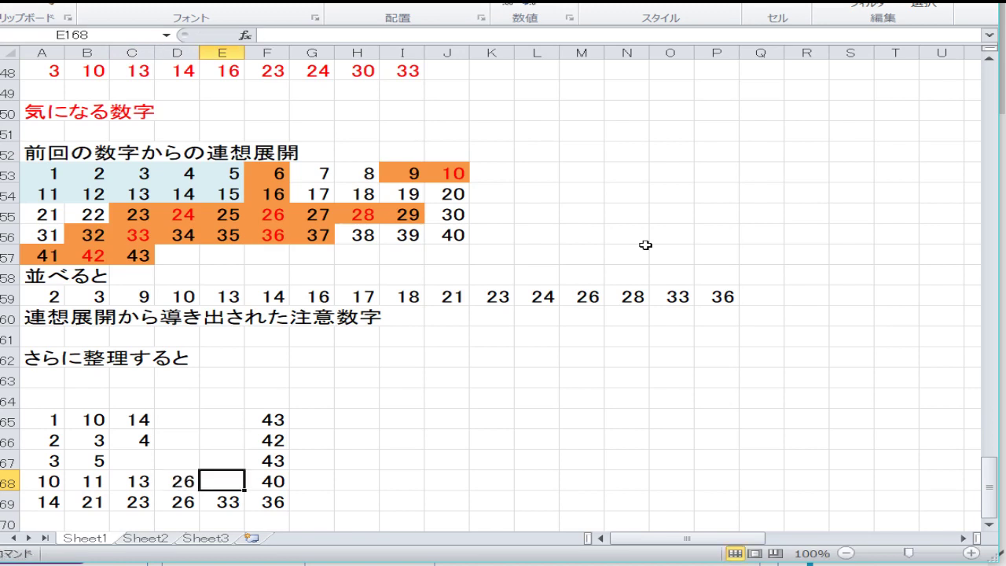
{"action": "type", "text": "28"}
- Enter 10 and 15 as the third and fourth numbers of the third prediction row, in C167 and D167
{"action": "key", "text": "Up"}
{"action": "key", "text": "Left"}
{"action": "key", "text": "Left"}
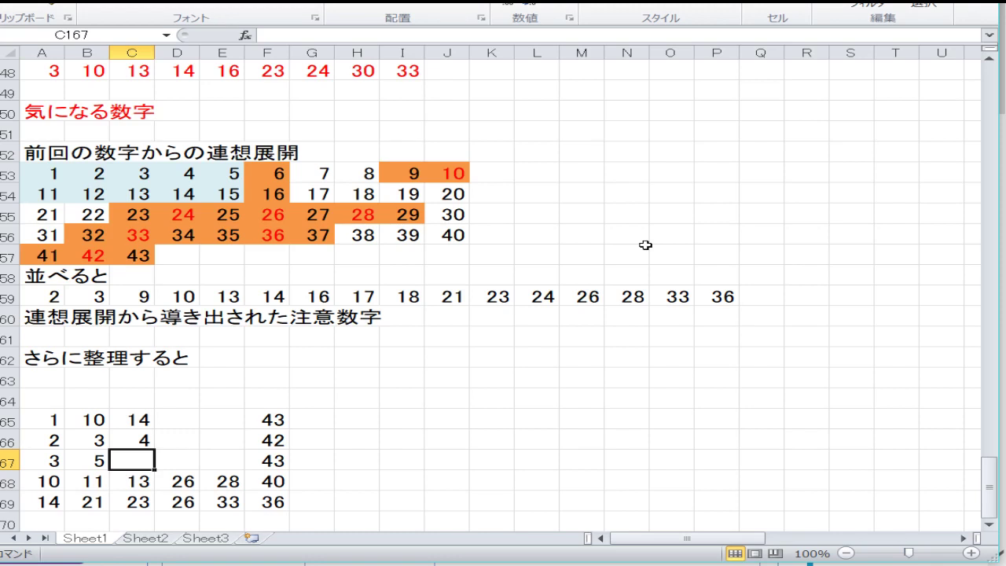
{"action": "type", "text": "10"}
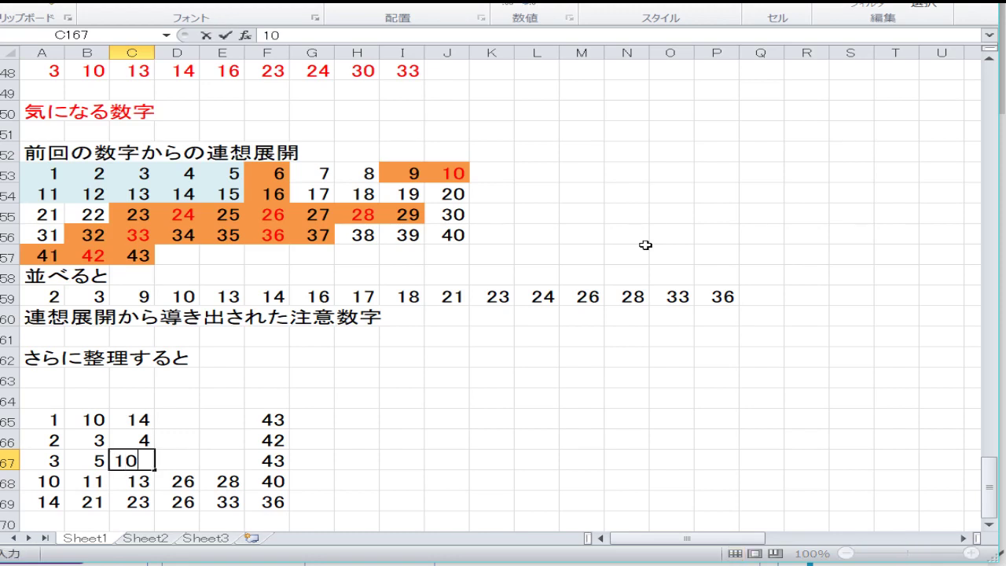
{"action": "key", "text": "Tab"}
{"action": "type", "text": "15"}
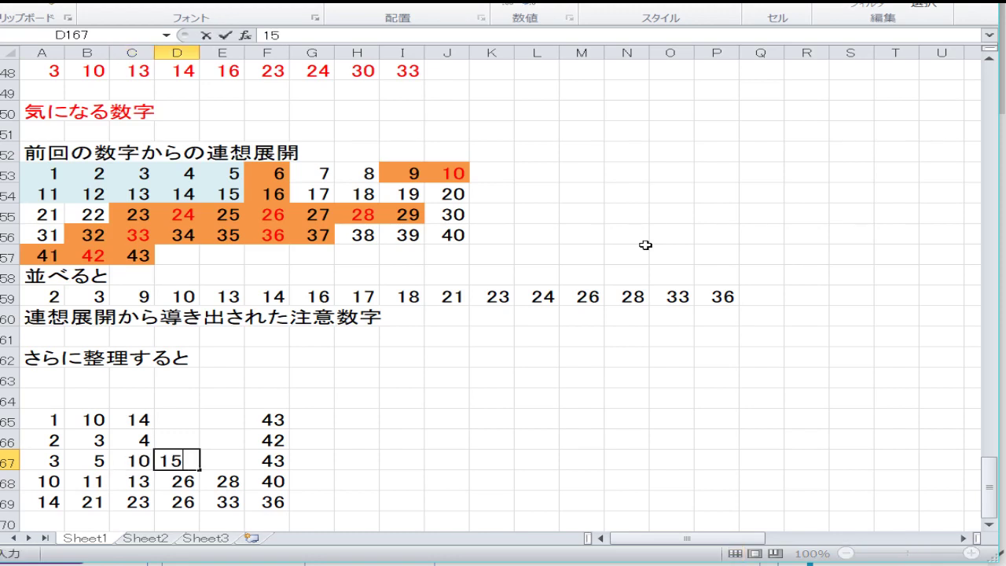
- Enter 16 as the fourth number of the second prediction row, in D166
{"action": "key", "text": "Up"}
{"action": "key", "text": "Up"}
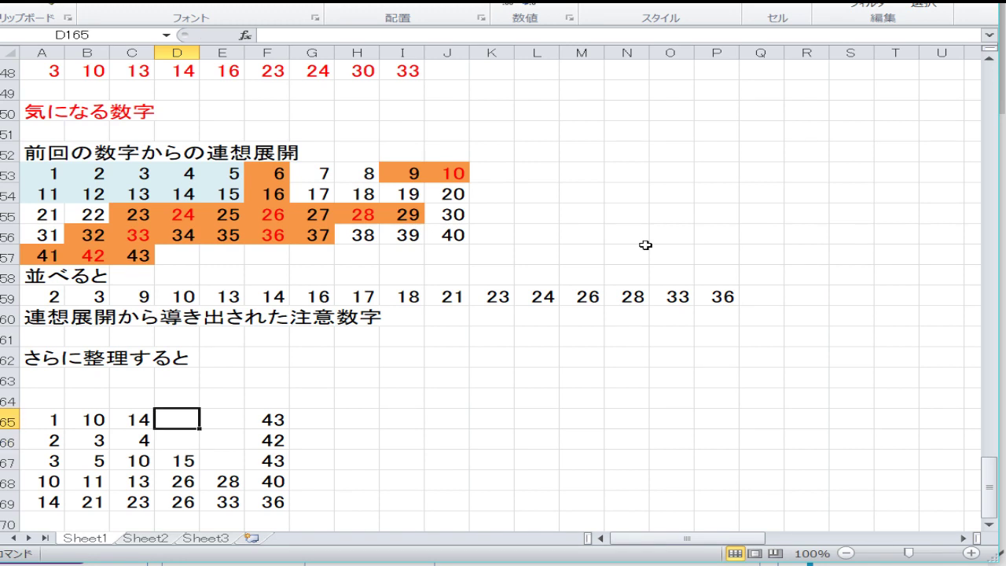
{"action": "key", "text": "Down"}
{"action": "type", "text": "16"}
{"action": "key", "text": "Tab"}
- Enter 24 and 36 as the fourth and fifth numbers of the first prediction row, in D165 and E165
{"action": "key", "text": "Down"}
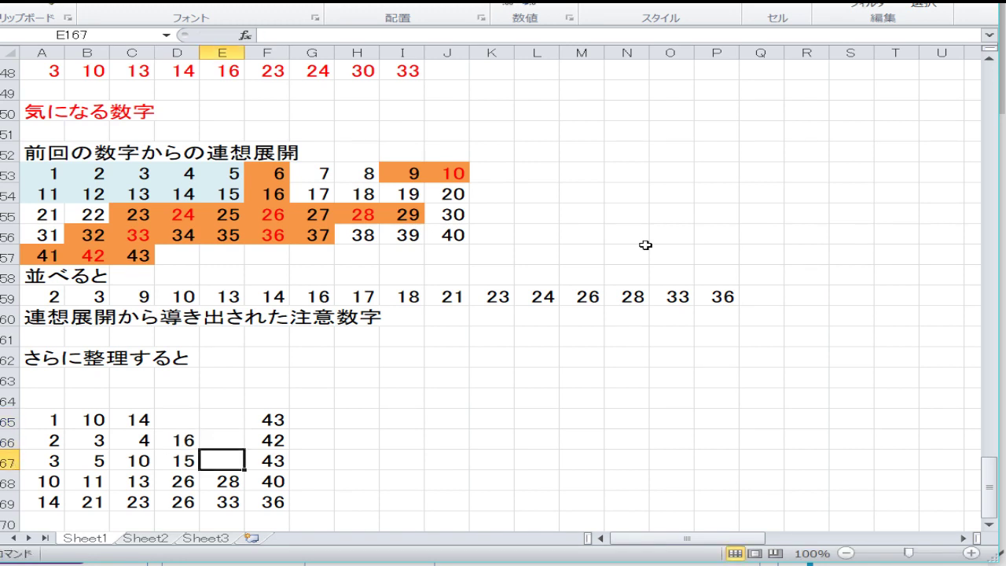
{"action": "key", "text": "Up"}
{"action": "key", "text": "Up"}
{"action": "key", "text": "Left"}
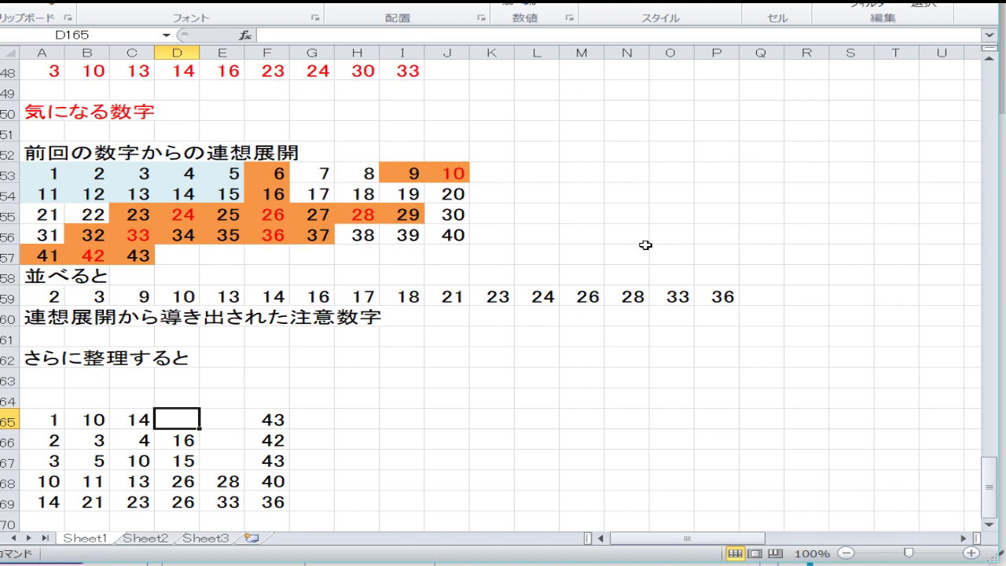
{"action": "type", "text": "24"}
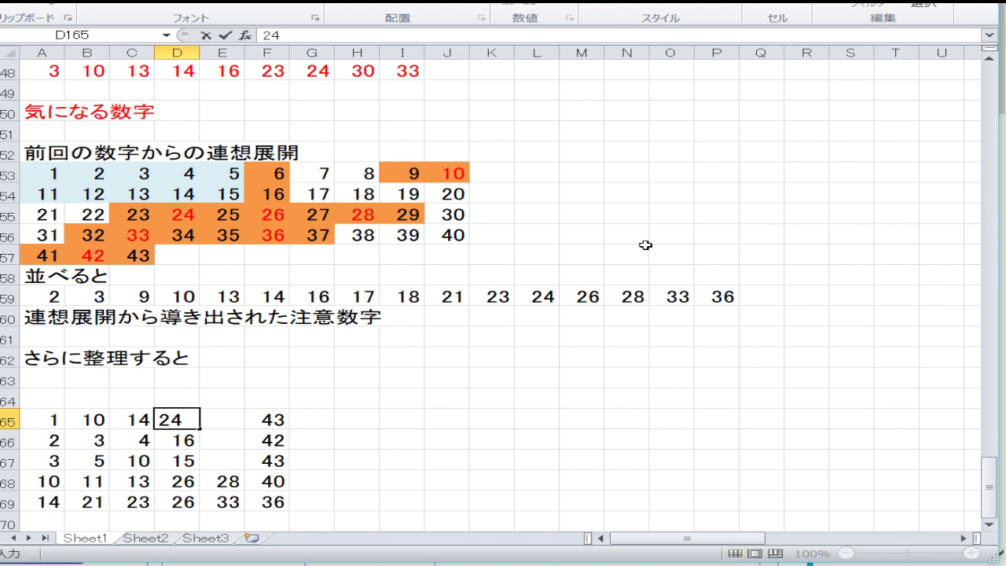
{"action": "key", "text": "Tab"}
{"action": "type", "text": "3"}
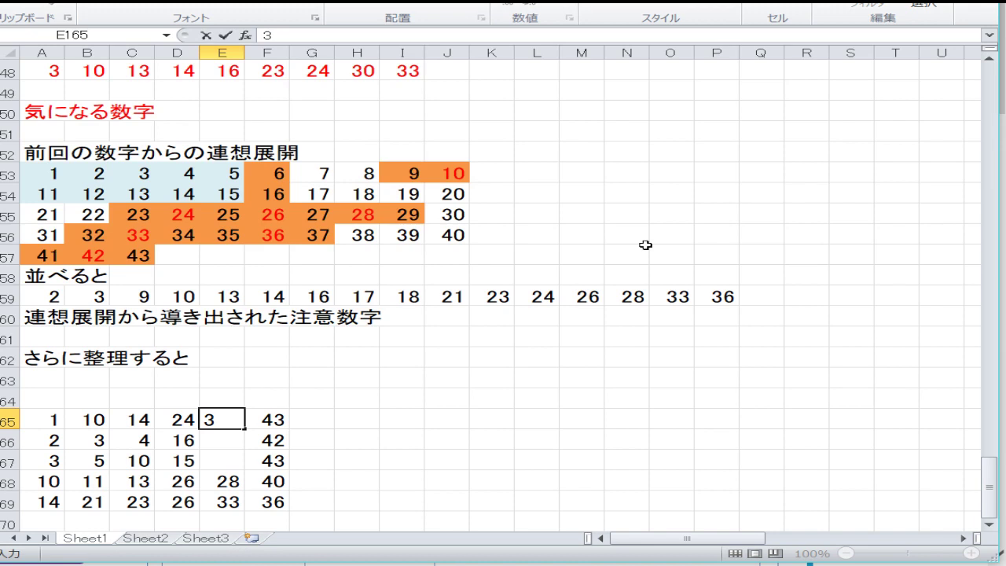
{"action": "type", "text": "36"}
{"action": "key", "text": "Return"}
{"action": "key", "text": "Return"}
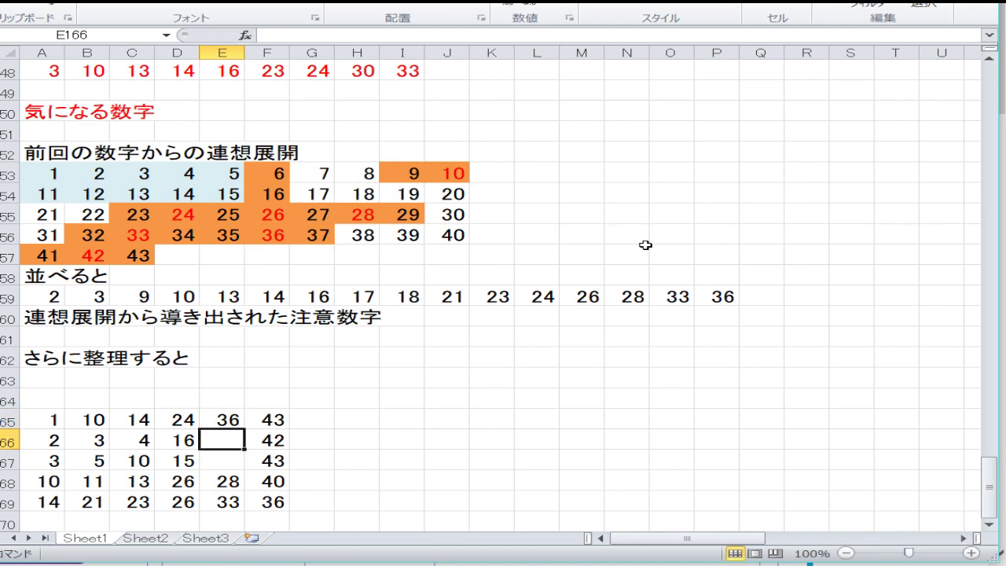
{"action": "key", "text": "Return"}
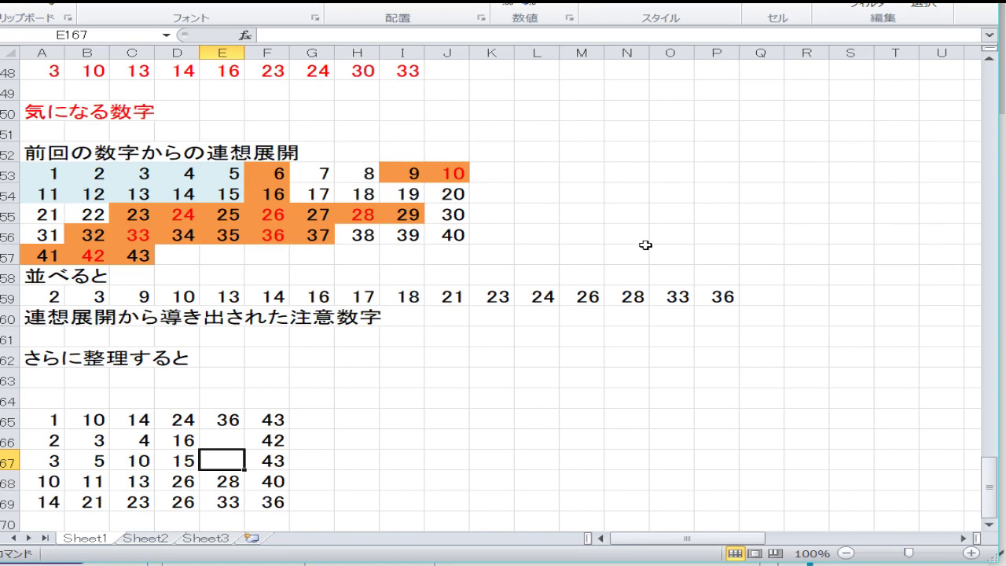
- Start a sixth prediction row with 3, 10 and 14 in A170 to C170
{"action": "key", "text": "Down"}
{"action": "key", "text": "Down"}
{"action": "key", "text": "Down"}
{"action": "key", "text": "Down"}
{"action": "key", "text": "Left"}
{"action": "key", "text": "Left"}
{"action": "key", "text": "Left"}
{"action": "key", "text": "Left"}
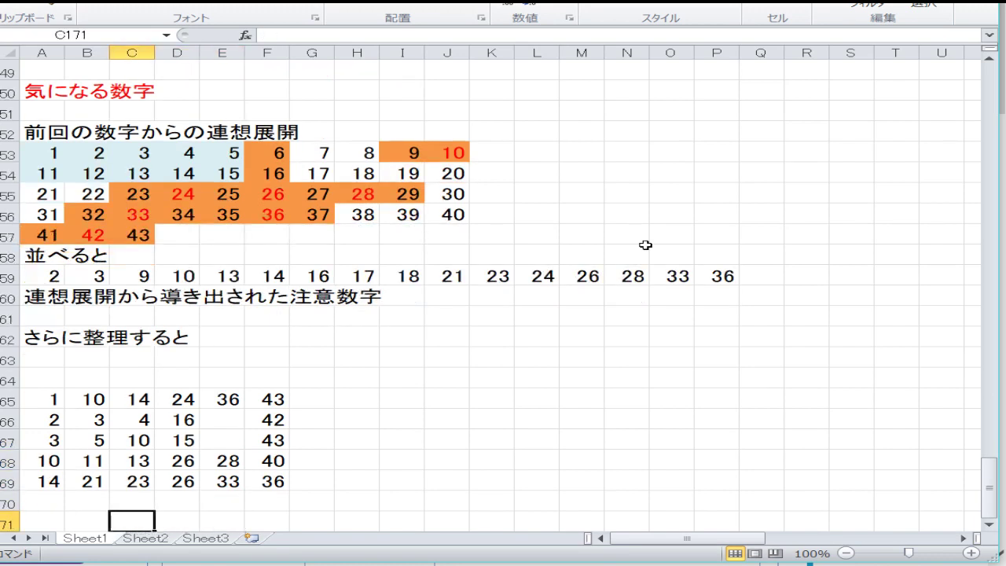
{"action": "key", "text": "Up"}
{"action": "type", "text": "3"}
{"action": "key", "text": "Tab"}
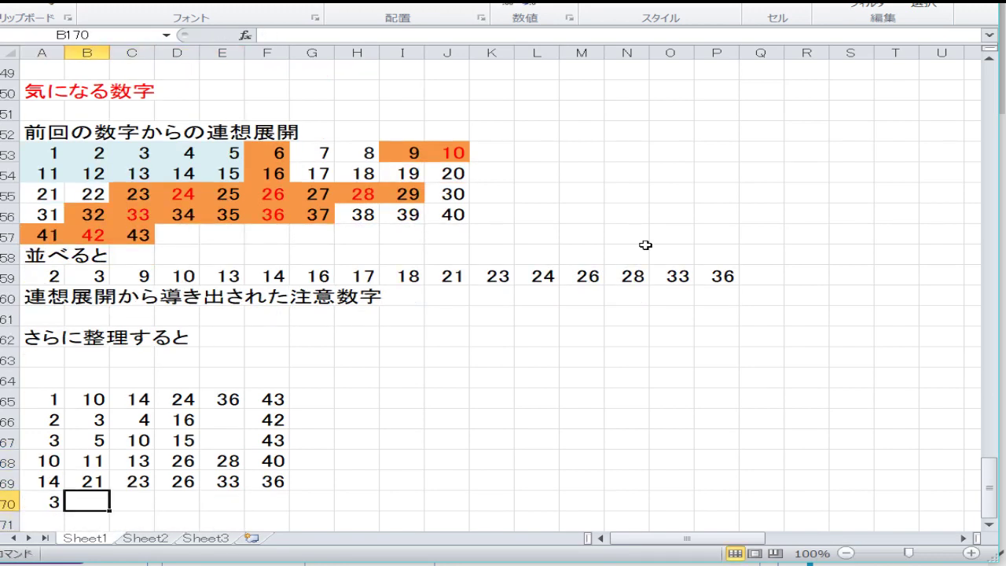
{"action": "type", "text": "10"}
{"action": "key", "text": "Tab"}
{"action": "type", "text": "14"}
{"action": "key", "text": "Tab"}
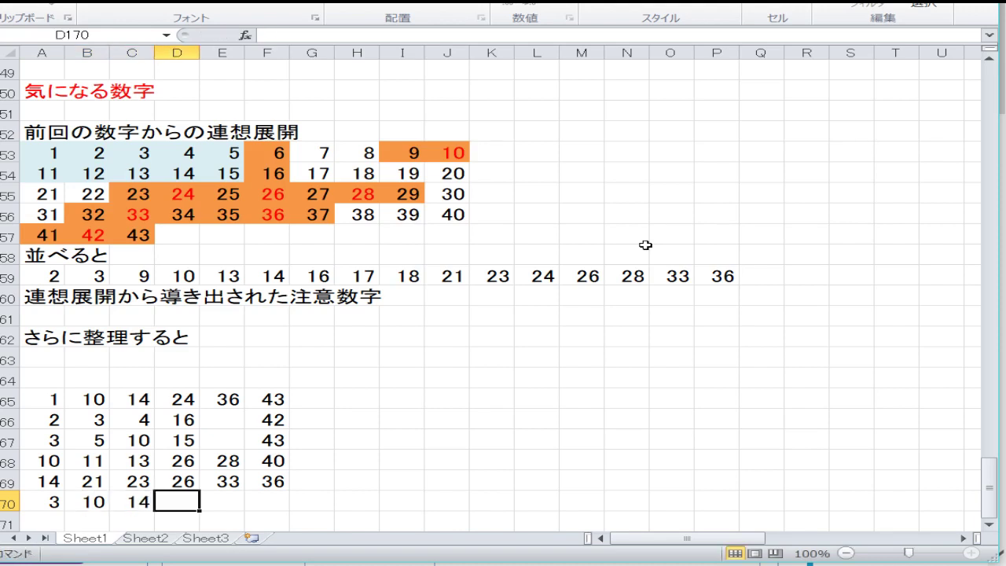
- Complete the sixth prediction row with 16, 26 and 42 in D170 to F170
{"action": "type", "text": "16"}
{"action": "key", "text": "Tab"}
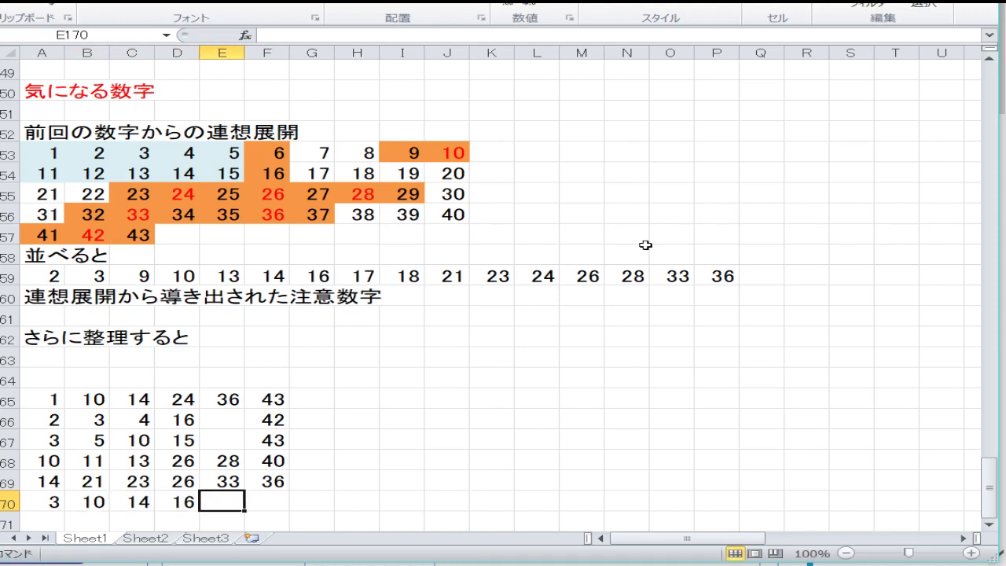
{"action": "type", "text": "26"}
{"action": "key", "text": "Tab"}
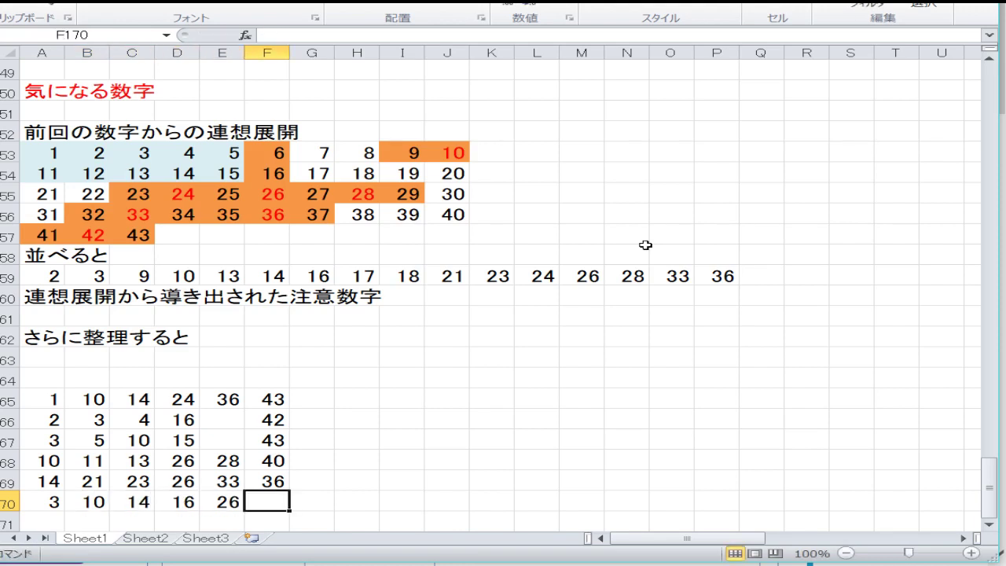
{"action": "type", "text": "42"}
{"action": "key", "text": "Return"}
- Mark the sixth prediction row with a ● symbol in G170
{"action": "key", "text": "Up"}
{"action": "key", "text": "Right"}
{"action": "key", "text": "Zenkaku_Hankaku"}
{"action": "type", "text": "maru"}
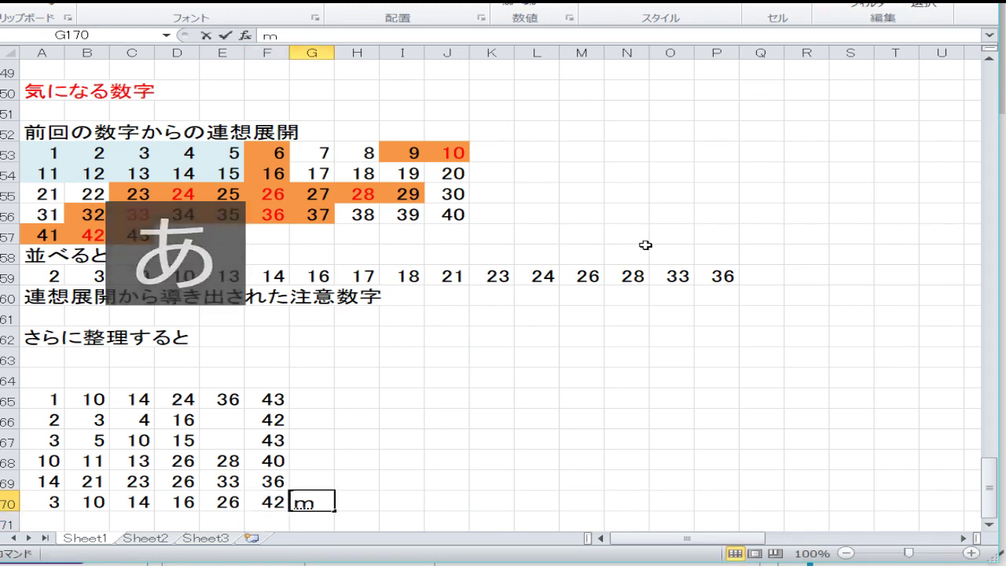
{"action": "key", "text": "space"}
{"action": "key", "text": "Return"}
{"action": "key", "text": "Return"}
- Fill the missing fifth numbers of the second and third prediction rows with 23 in E166 and 31 in E167
{"action": "key", "text": "Up"}
{"action": "key", "text": "Up"}
{"action": "key", "text": "Zenkaku_Hankaku"}
{"action": "key", "text": "Up"}
{"action": "key", "text": "Up"}
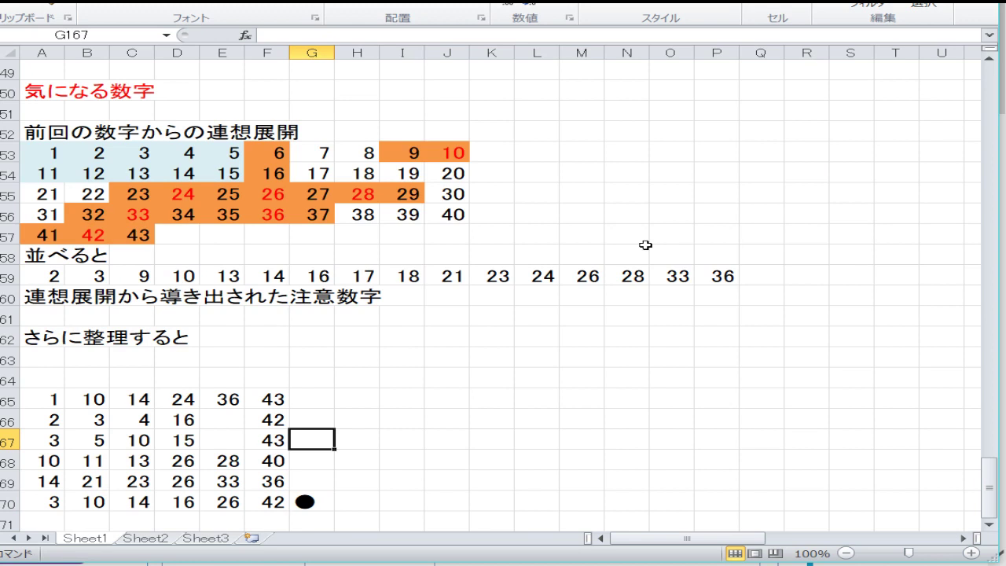
{"action": "key", "text": "Left"}
{"action": "key", "text": "Left"}
{"action": "key", "text": "Up"}
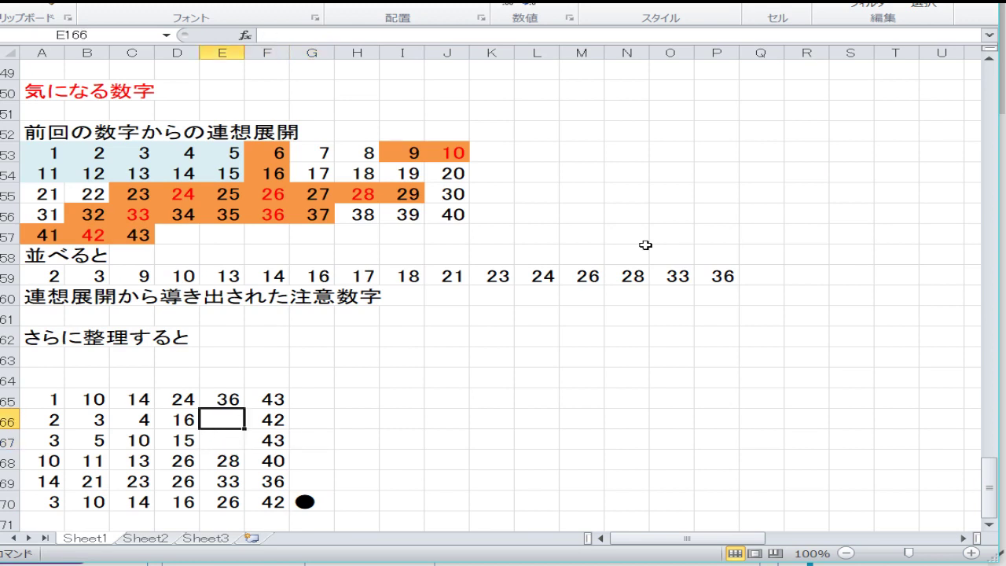
{"action": "type", "text": "23"}
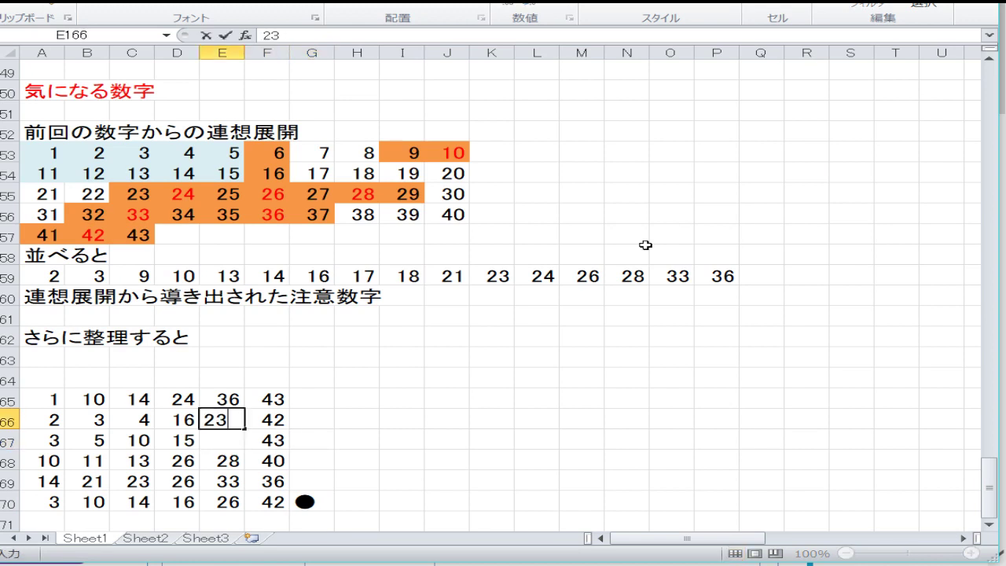
{"action": "key", "text": "Return"}
{"action": "type", "text": "33"}
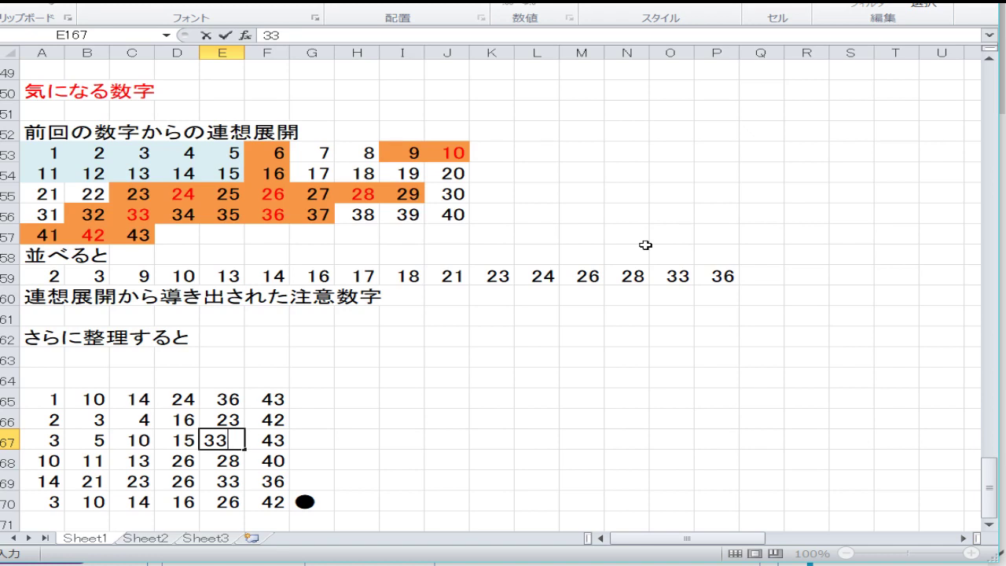
{"action": "key", "text": "Return"}
{"action": "key", "text": "Up"}
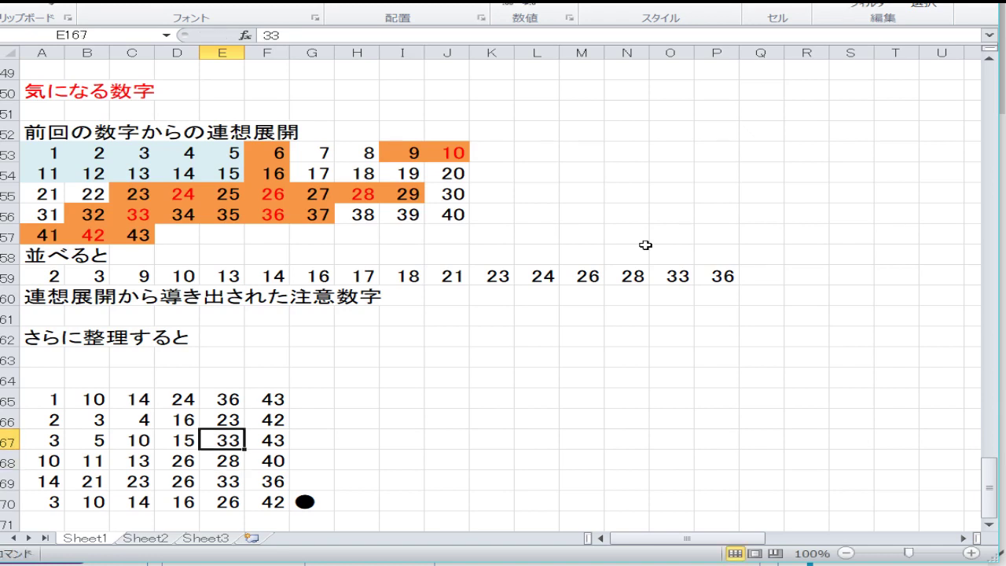
{"action": "type", "text": "31"}
{"action": "key", "text": "Return"}
- Start a seventh prediction row with 2 and 3 in A171 and B171
{"action": "key", "text": "Down"}
{"action": "key", "text": "Down"}
{"action": "key", "text": "Down"}
{"action": "key", "text": "Down"}
{"action": "key", "text": "Down"}
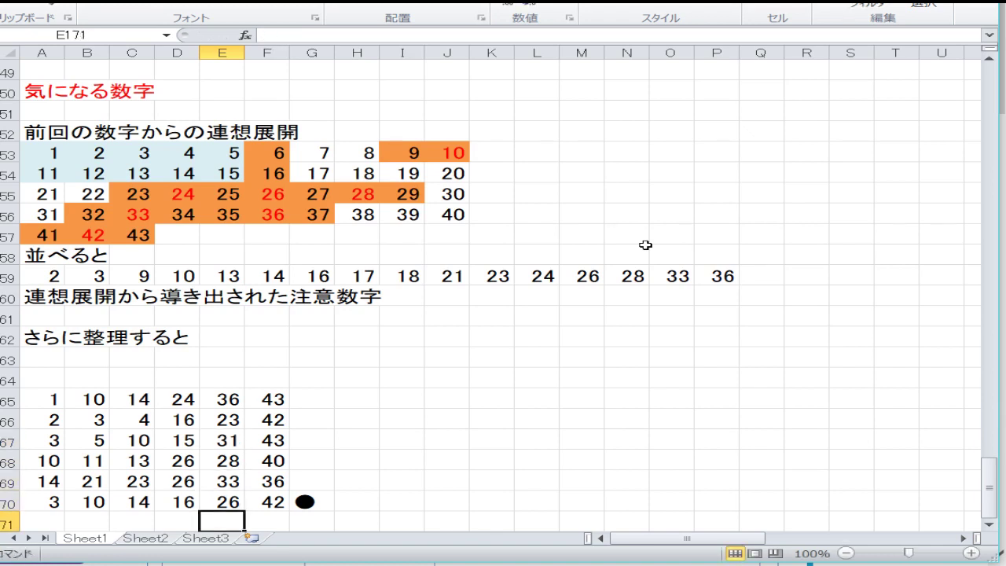
{"action": "key", "text": "Up"}
{"action": "key", "text": "Up"}
{"action": "key", "text": "Left"}
{"action": "key", "text": "Left"}
{"action": "key", "text": "Left"}
{"action": "key", "text": "Left"}
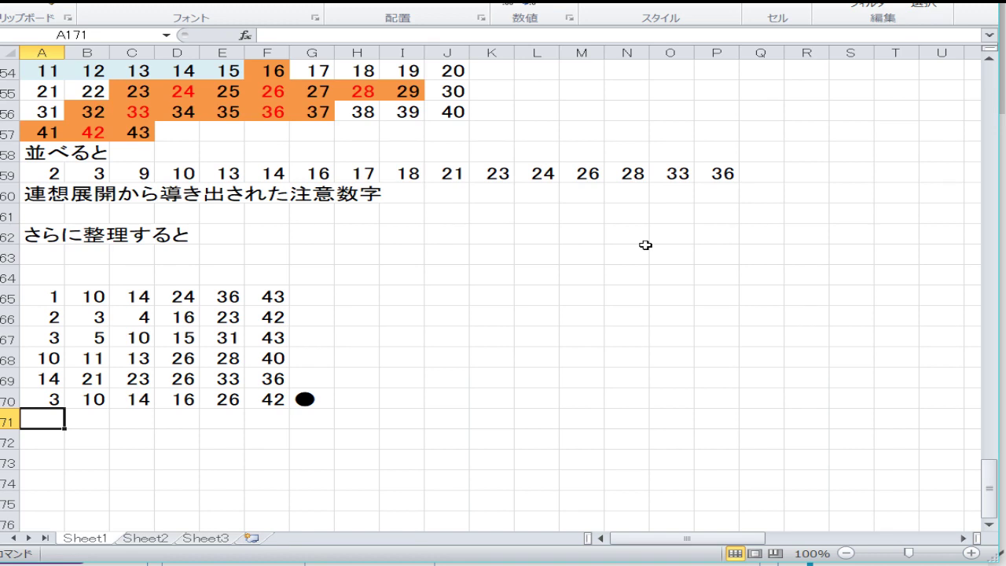
{"action": "type", "text": "2"}
{"action": "key", "text": "Tab"}
{"action": "type", "text": "3"}
{"action": "key", "text": "Tab"}
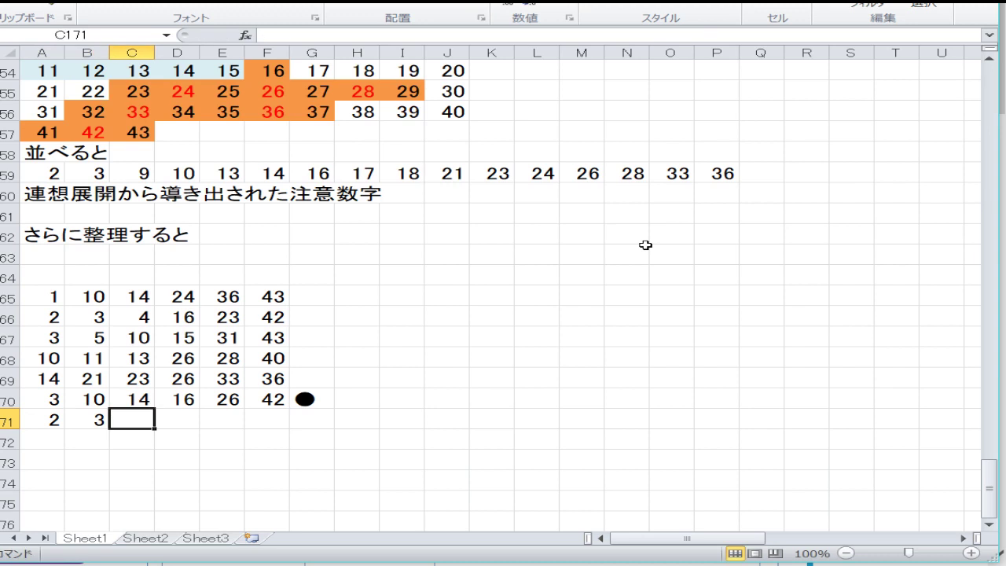
- Complete the seventh prediction row with 4, 8, 16 and 36 in C171 to F171
{"action": "type", "text": "4"}
{"action": "key", "text": "Tab"}
{"action": "type", "text": "8"}
{"action": "key", "text": "Tab"}
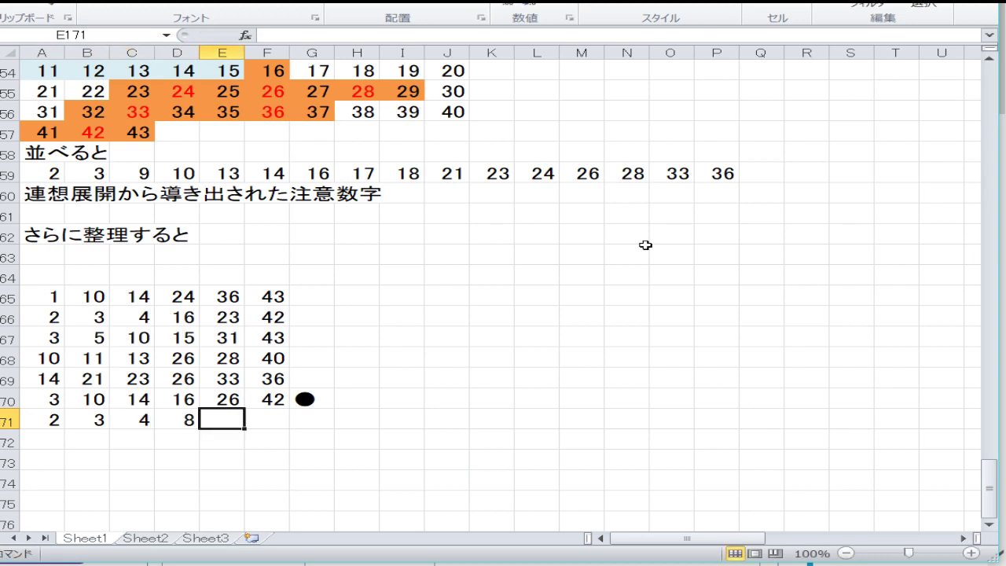
{"action": "type", "text": "16"}
{"action": "key", "text": "Tab"}
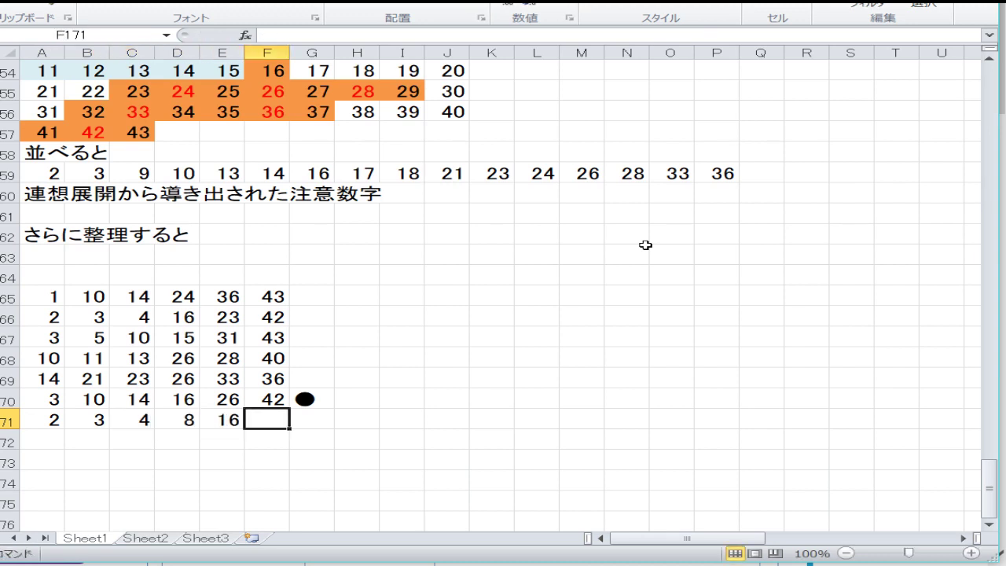
{"action": "type", "text": "36"}
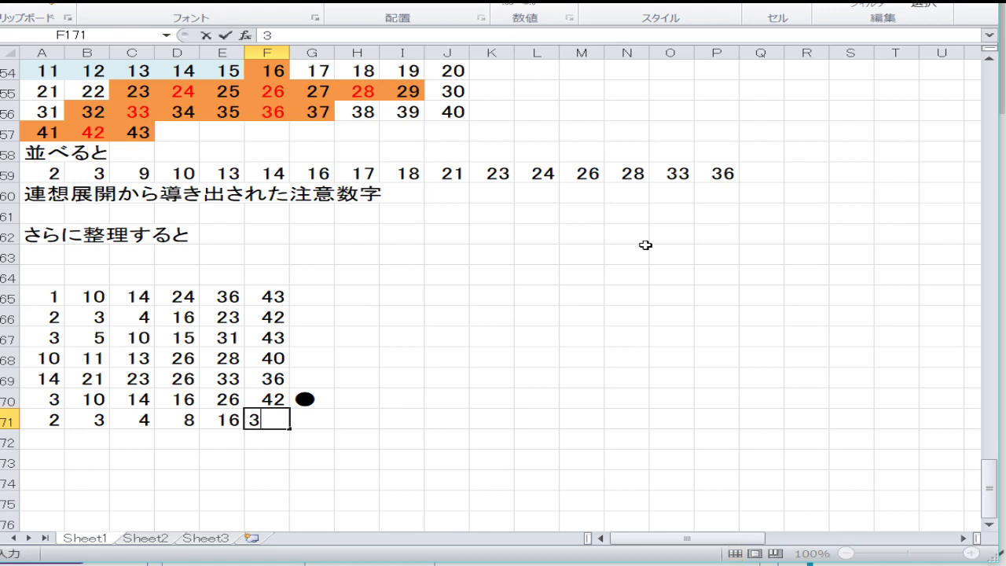
{"action": "key", "text": "Return"}
- Enter 4, 5, 6 and 9 as the first numbers of four new prediction rows, in A172 to A175
{"action": "key", "text": "Down"}
{"action": "key", "text": "Left"}
{"action": "key", "text": "Left"}
{"action": "key", "text": "Left"}
{"action": "key", "text": "Left"}
{"action": "key", "text": "Left"}
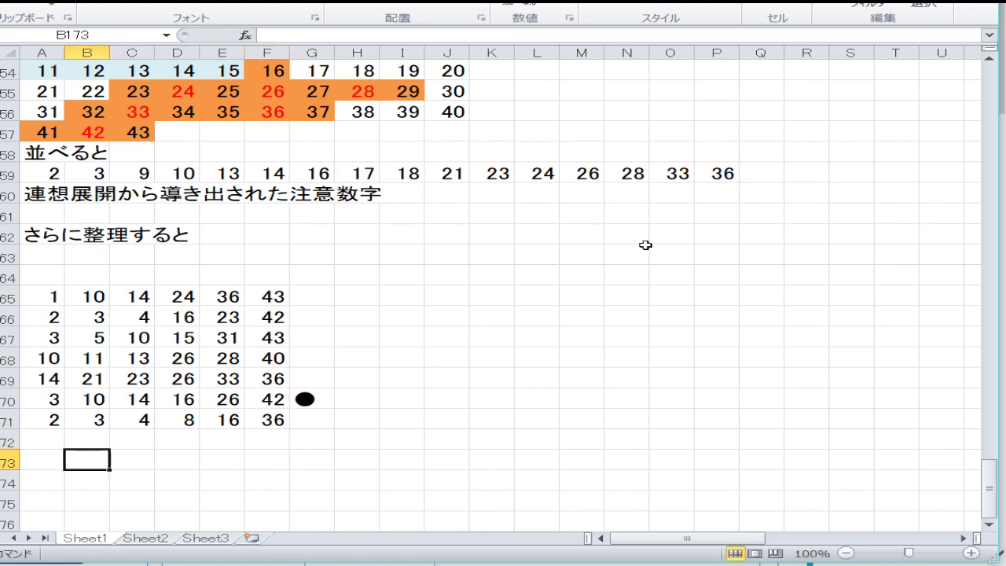
{"action": "key", "text": "Down"}
{"action": "key", "text": "Down"}
{"action": "key", "text": "Up"}
{"action": "key", "text": "Up"}
{"action": "key", "text": "Up"}
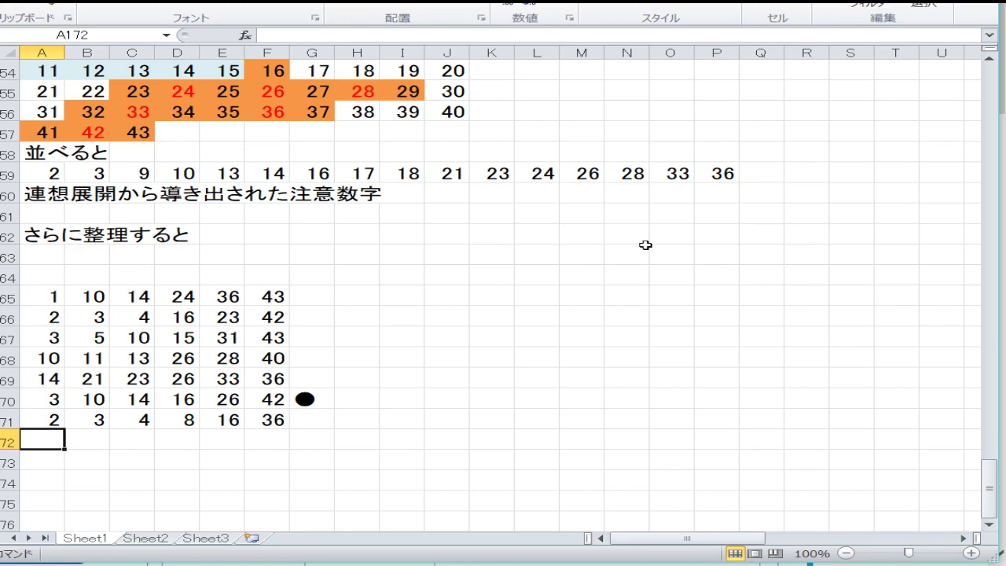
{"action": "type", "text": "4"}
{"action": "key", "text": "Return"}
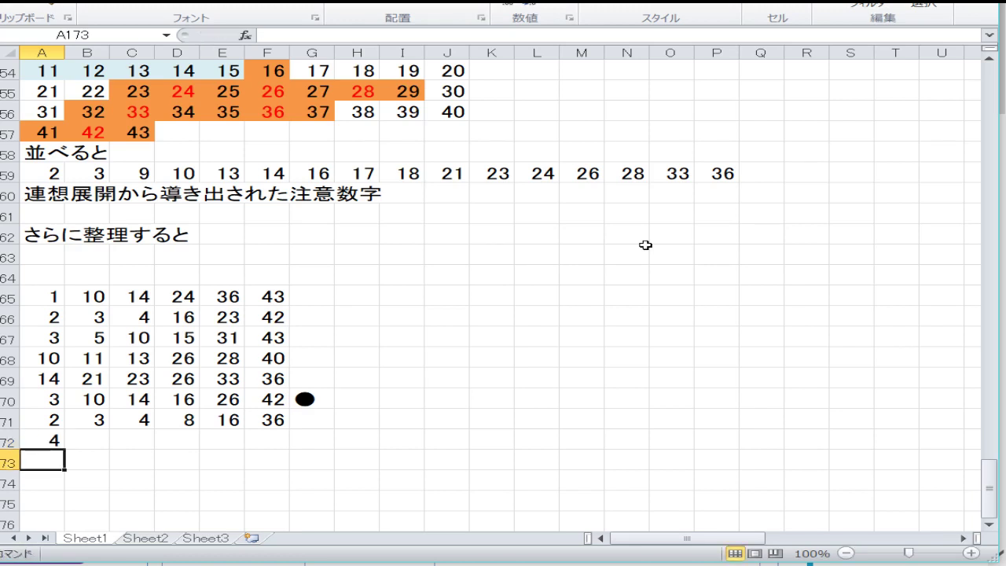
{"action": "type", "text": "5"}
{"action": "key", "text": "Return"}
{"action": "type", "text": "6"}
{"action": "key", "text": "Return"}
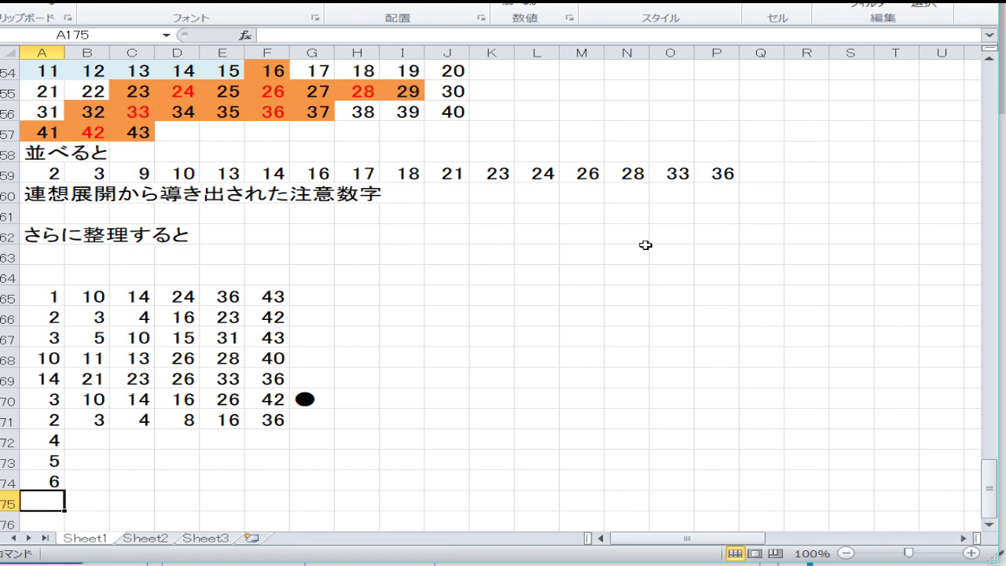
{"action": "type", "text": "9"}
- Enter 38 as the last number of the eighth prediction row, in F172
{"action": "key", "text": "Right"}
{"action": "key", "text": "Right"}
{"action": "key", "text": "Up"}
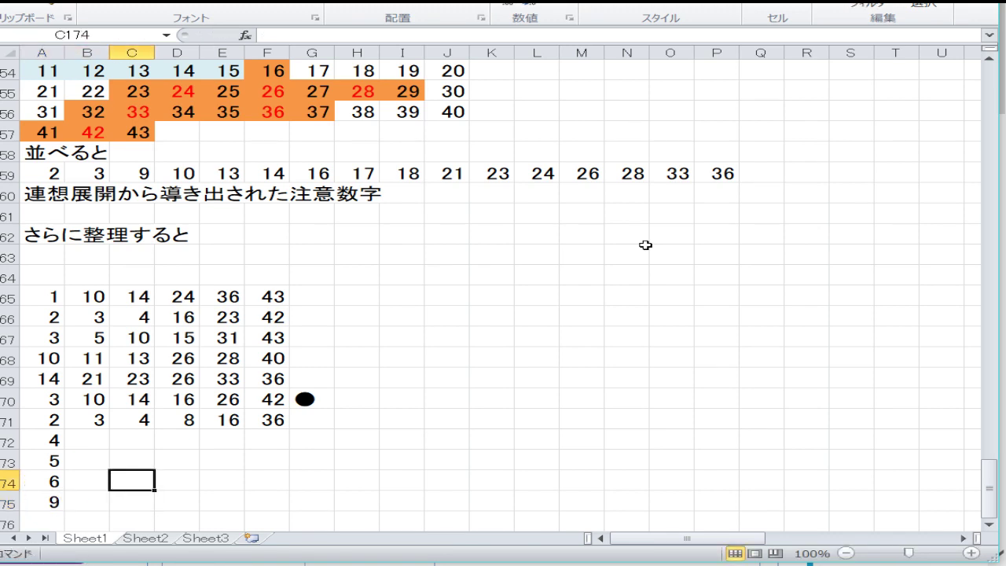
{"action": "key", "text": "Up"}
{"action": "key", "text": "Up"}
{"action": "key", "text": "Left"}
{"action": "key", "text": "Right"}
{"action": "key", "text": "Right"}
{"action": "key", "text": "Right"}
{"action": "key", "text": "Right"}
{"action": "key", "text": "Right"}
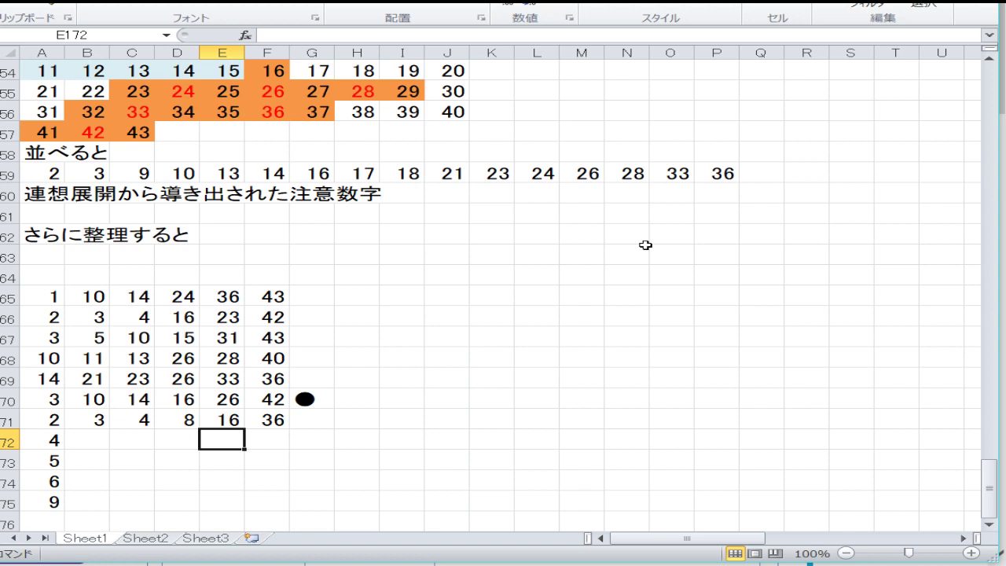
{"action": "key", "text": "Left"}
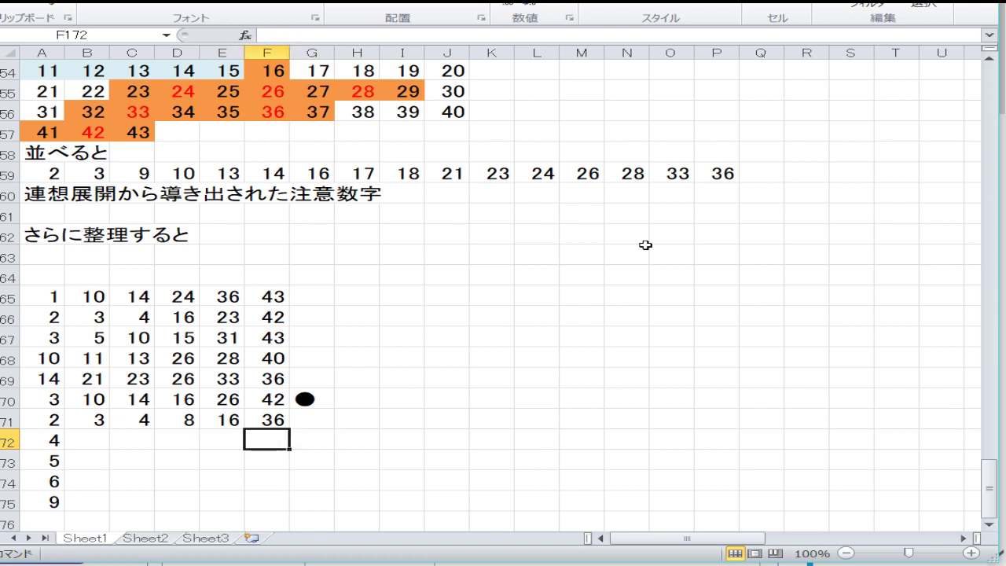
{"action": "type", "text": "4"}
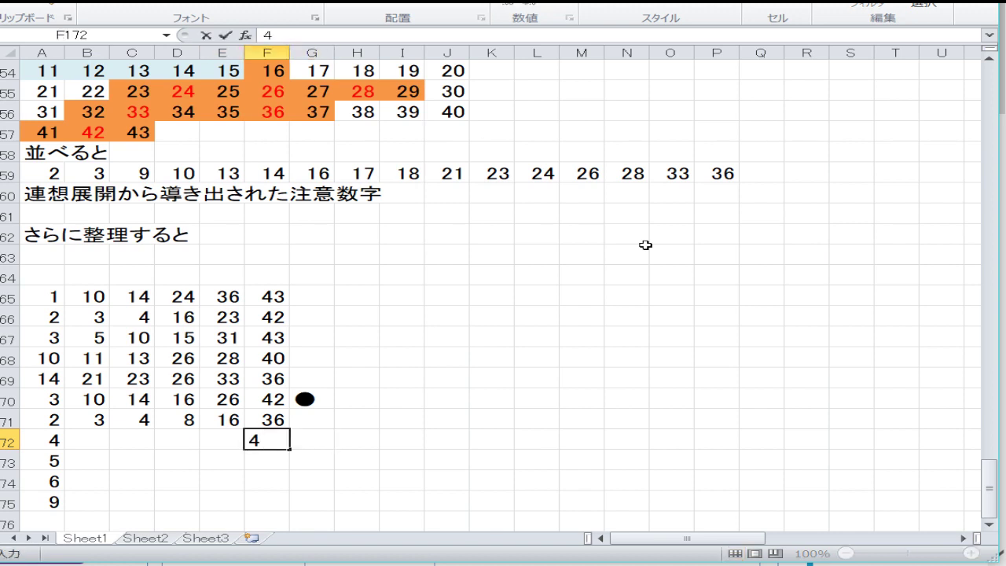
{"action": "key", "text": "BackSpace"}
{"action": "type", "text": "38"}
{"action": "key", "text": "Return"}
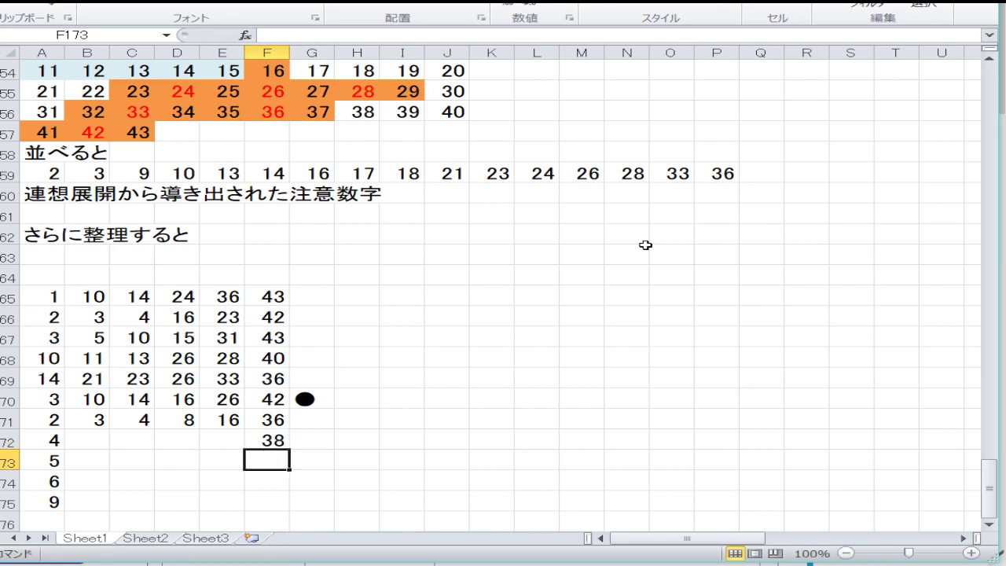
- Enter 35, 33 and 34 as the last numbers of the remaining new prediction rows, in F173 to F175
{"action": "type", "text": "35"}
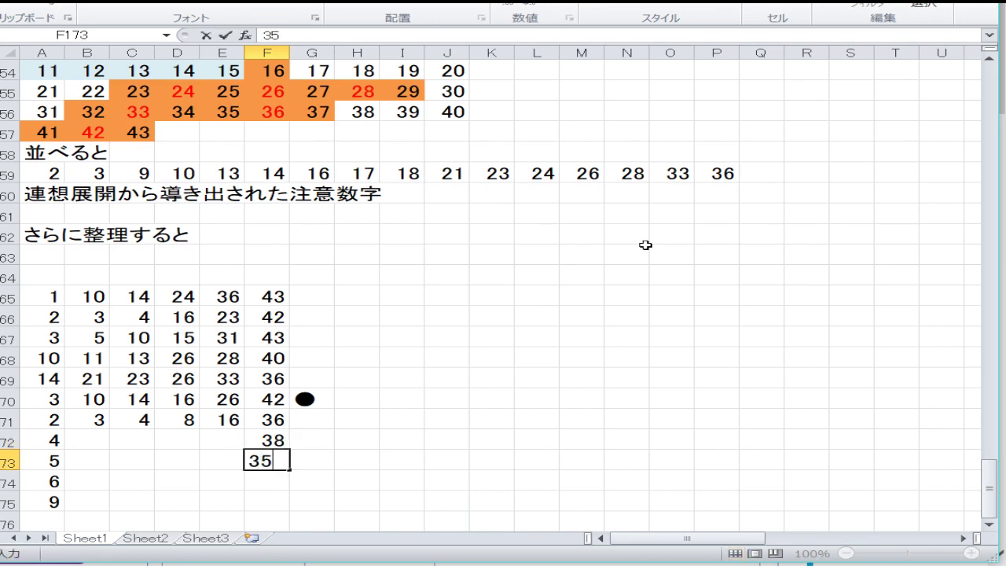
{"action": "key", "text": "Return"}
{"action": "type", "text": "33"}
{"action": "key", "text": "Return"}
{"action": "type", "text": "34"}
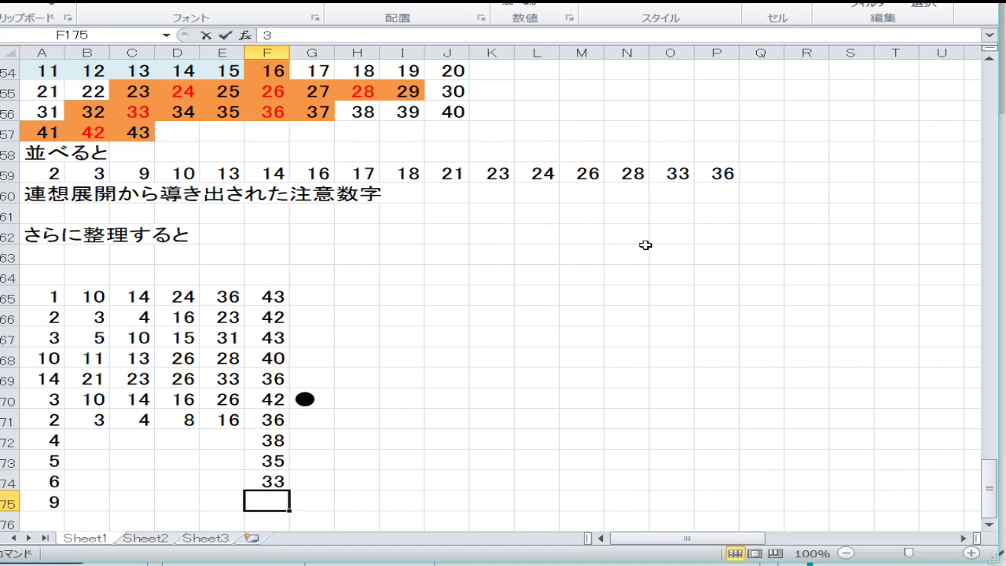
{"action": "key", "text": "Return"}
{"action": "key", "text": "Up"}
{"action": "key", "text": "Left"}
{"action": "key", "text": "Left"}
{"action": "key", "text": "Left"}
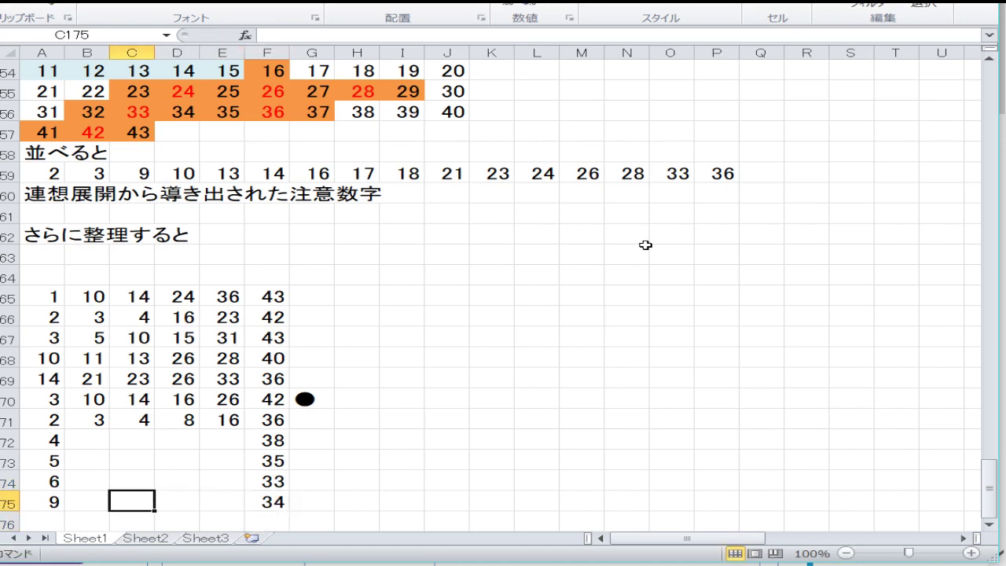
- Fill the middle of the eighth prediction row with 12, 18, 19 and 24 in B172 to E172
{"action": "key", "text": "Left"}
{"action": "key", "text": "Up"}
{"action": "key", "text": "Up"}
{"action": "key", "text": "Up"}
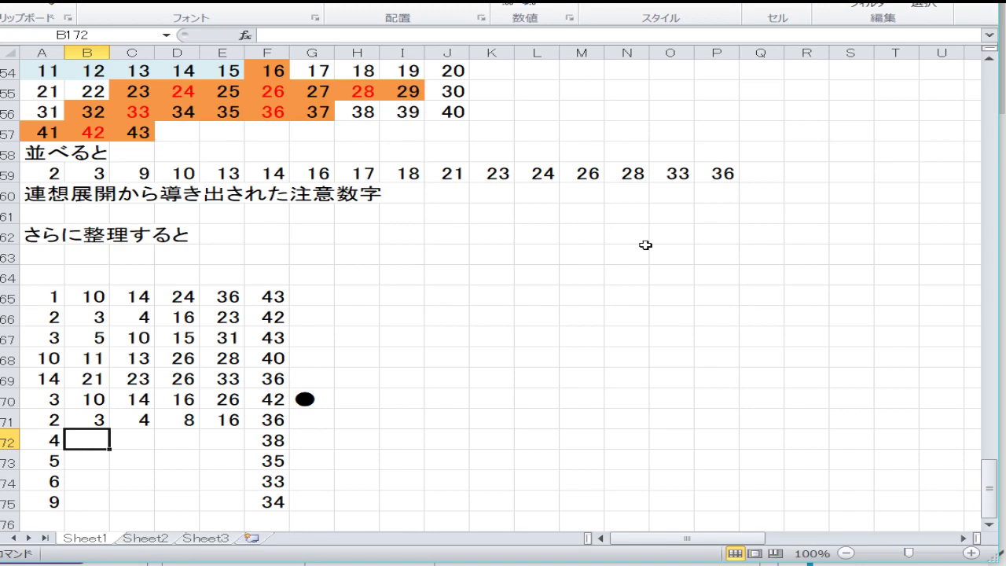
{"action": "type", "text": "12"}
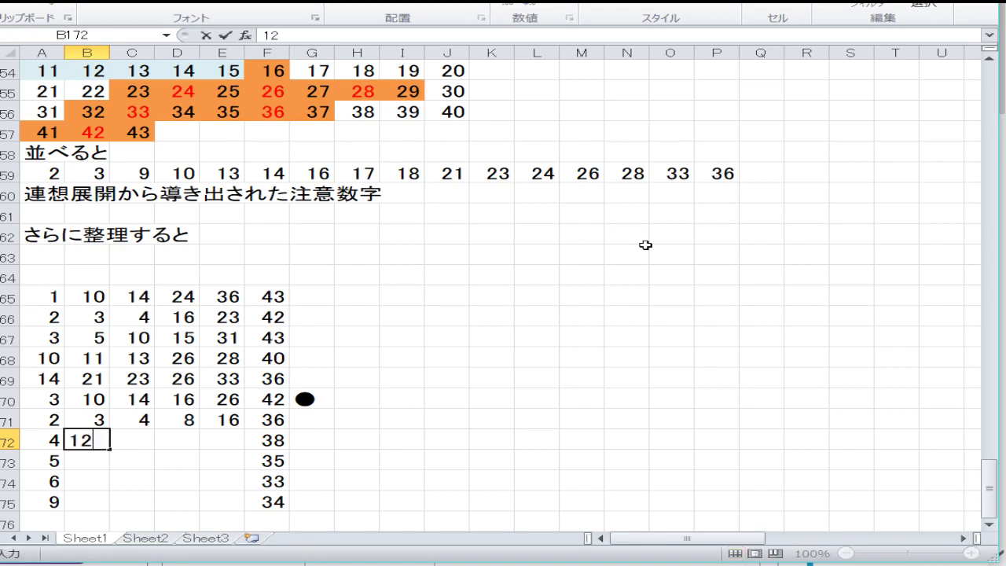
{"action": "key", "text": "Tab"}
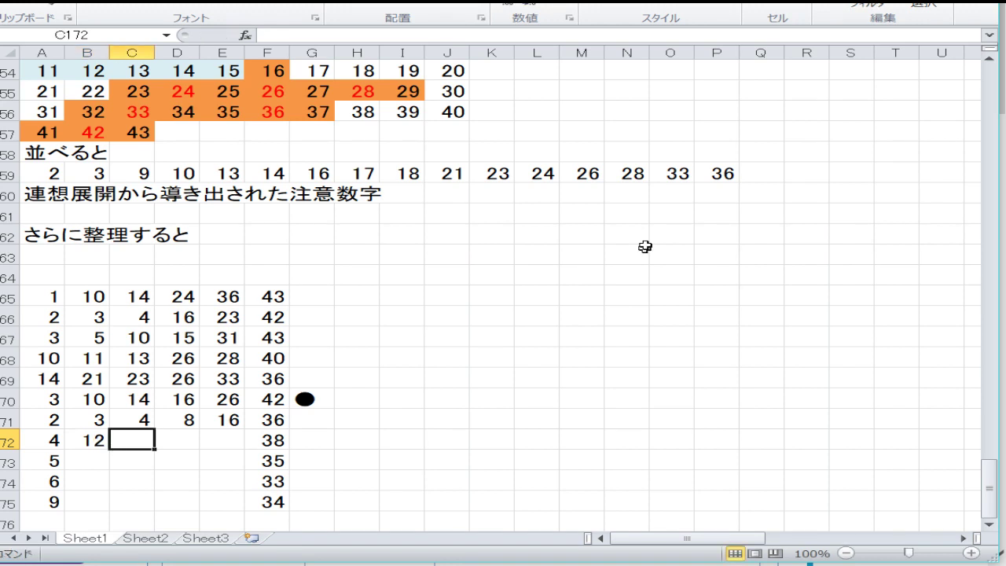
{"action": "type", "text": "18"}
{"action": "key", "text": "Tab"}
{"action": "type", "text": "19"}
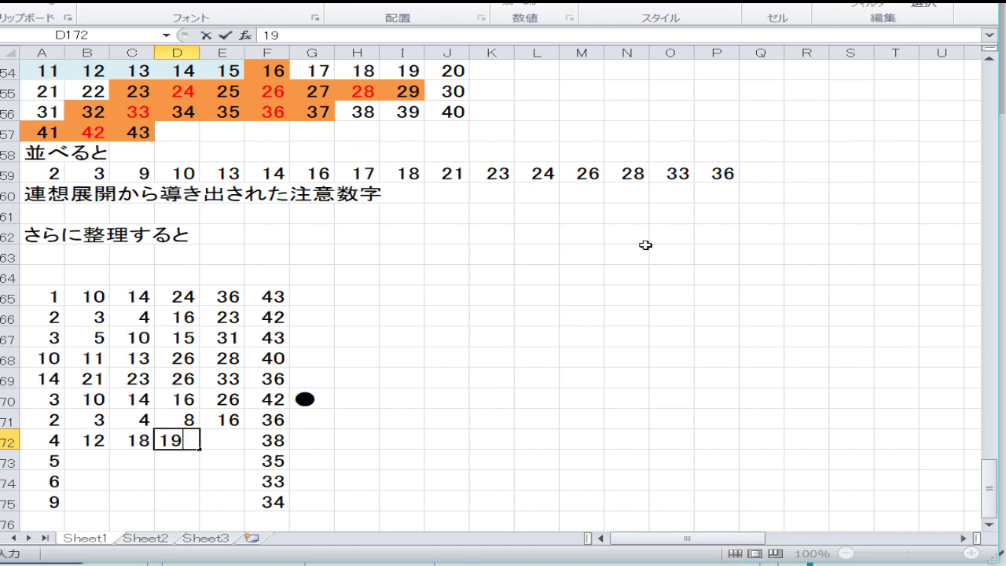
{"action": "key", "text": "Tab"}
{"action": "type", "text": "24"}
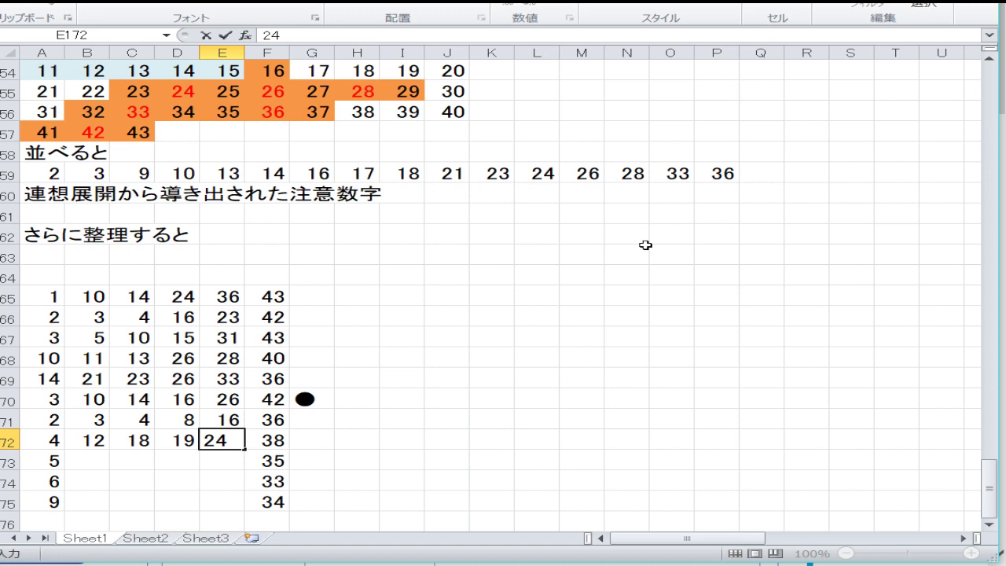
{"action": "key", "text": "Return"}
- Fill the middle of the ninth prediction row with 10, 16, 23 and 30 in B173 to E173
{"action": "key", "text": "Left"}
{"action": "key", "text": "Left"}
{"action": "key", "text": "Left"}
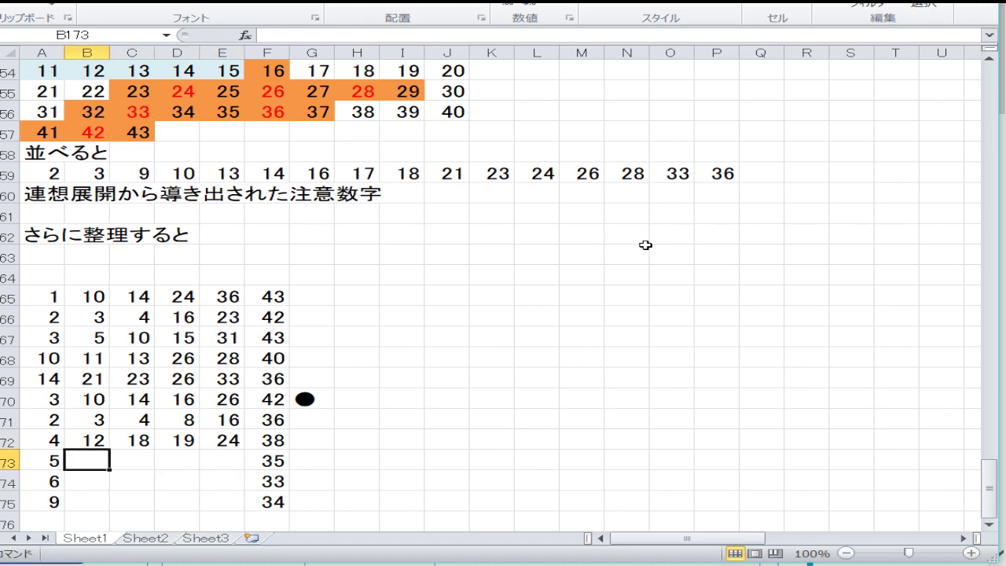
{"action": "type", "text": "10"}
{"action": "key", "text": "Tab"}
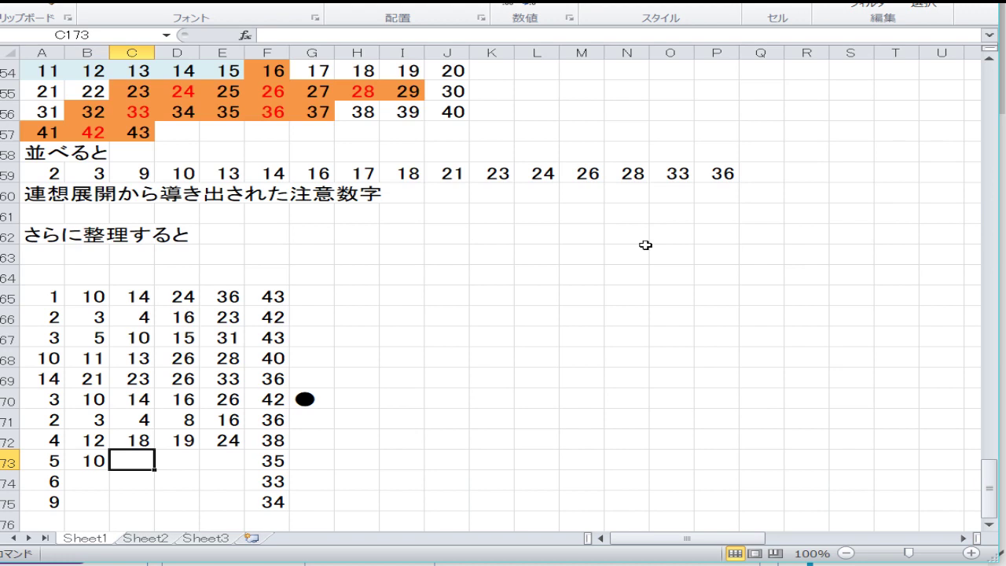
{"action": "type", "text": "16"}
{"action": "key", "text": "Tab"}
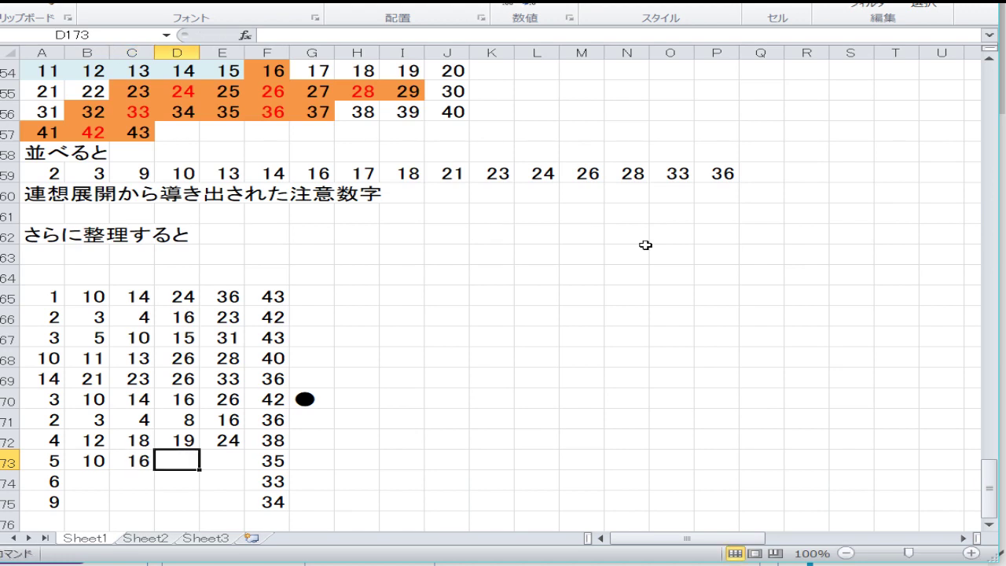
{"action": "type", "text": "23"}
{"action": "key", "text": "Tab"}
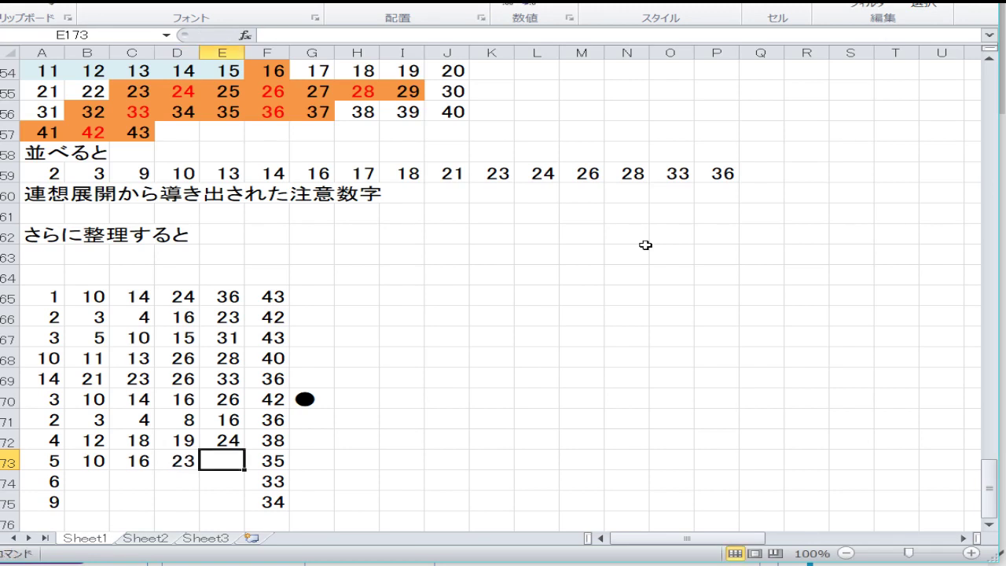
{"action": "key", "text": "Return"}
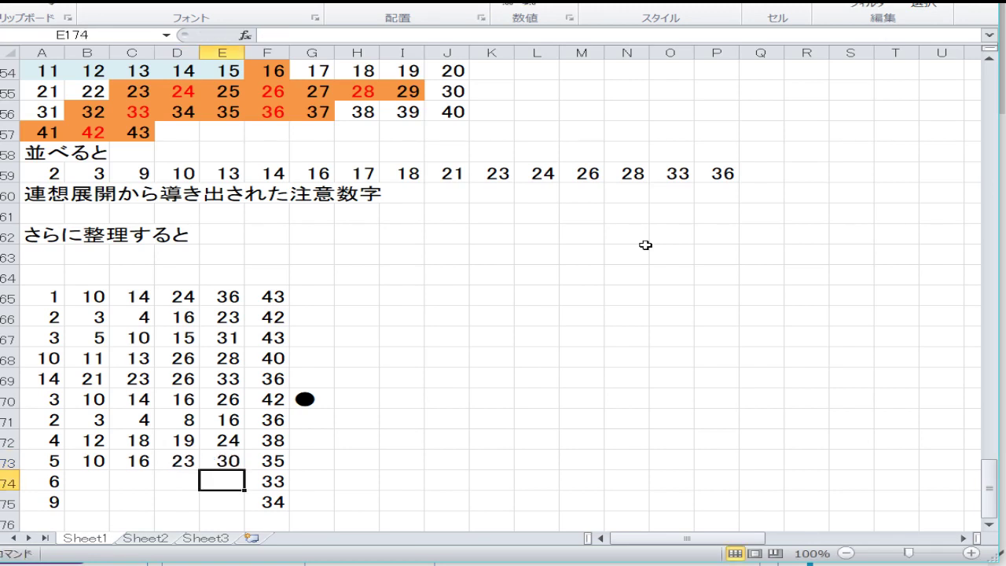
- Fill the middle of the tenth prediction row with 8, 11, 19 and 29 in B174 to E174
{"action": "key", "text": "Left"}
{"action": "key", "text": "Left"}
{"action": "key", "text": "Left"}
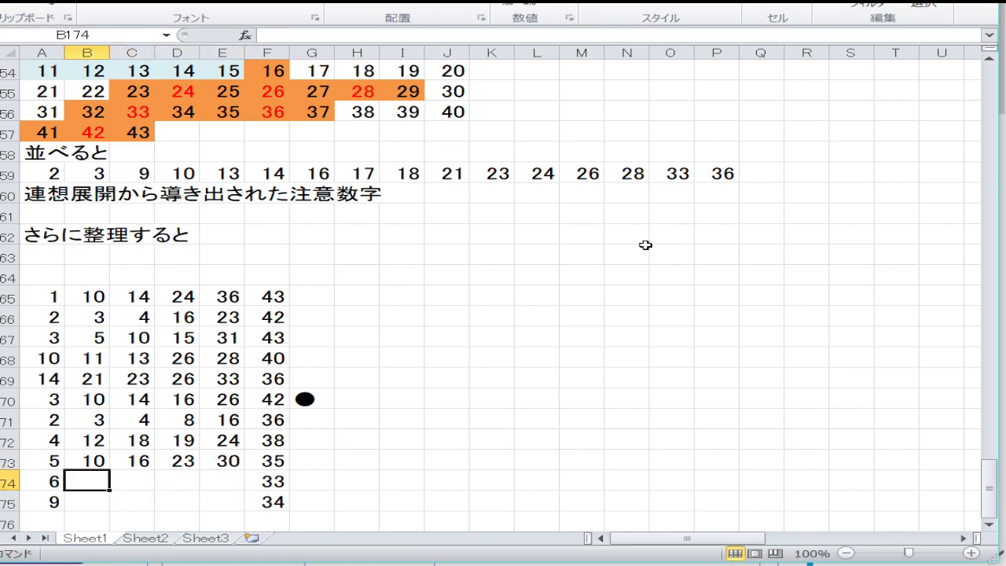
{"action": "type", "text": "8"}
{"action": "key", "text": "Tab"}
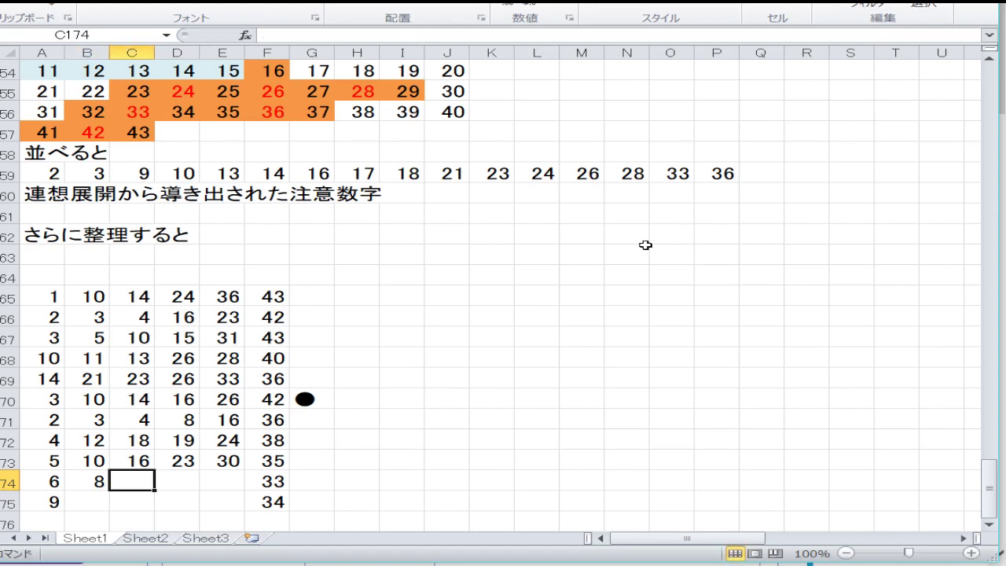
{"action": "type", "text": "11"}
{"action": "key", "text": "Tab"}
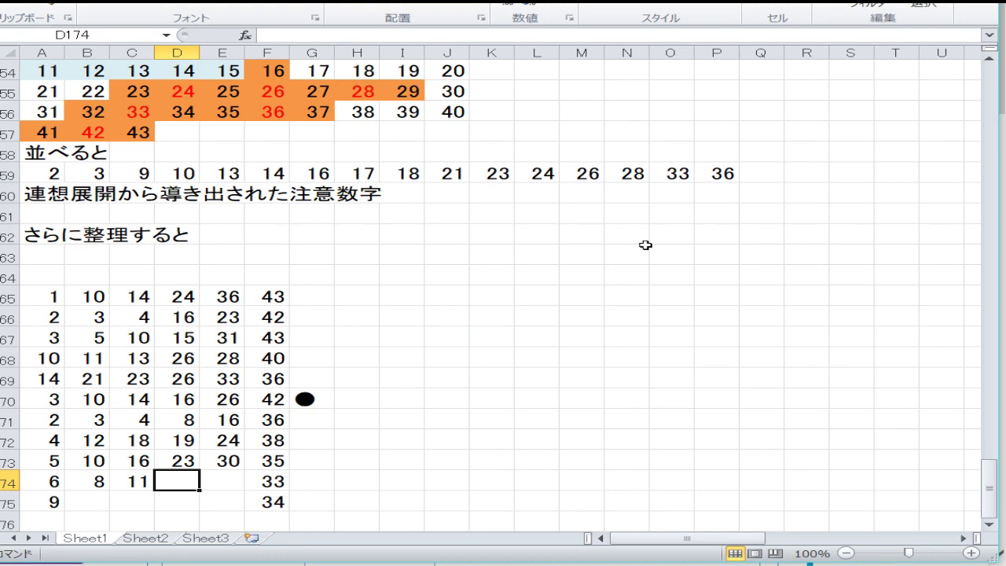
{"action": "type", "text": "19"}
{"action": "key", "text": "Tab"}
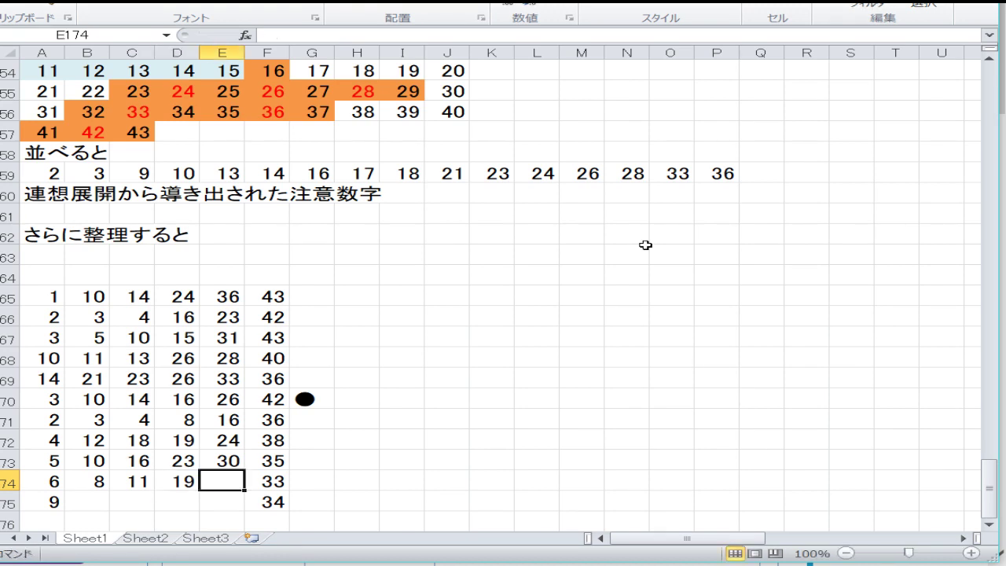
{"action": "type", "text": "29"}
{"action": "key", "text": "Return"}
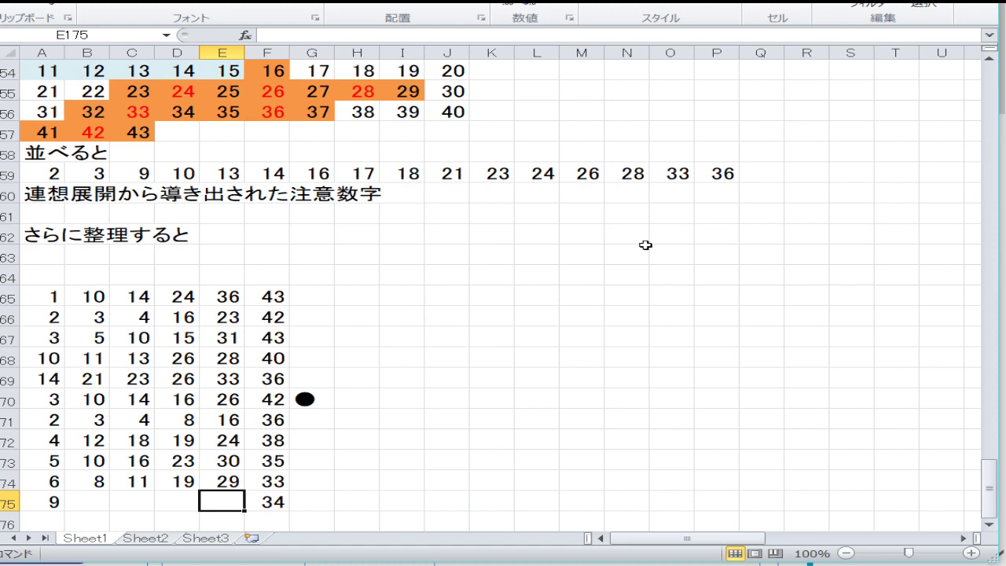
- Complete the last prediction row with 14, 26, 28 and 29 in B175 to E175
{"action": "type", "text": "29"}
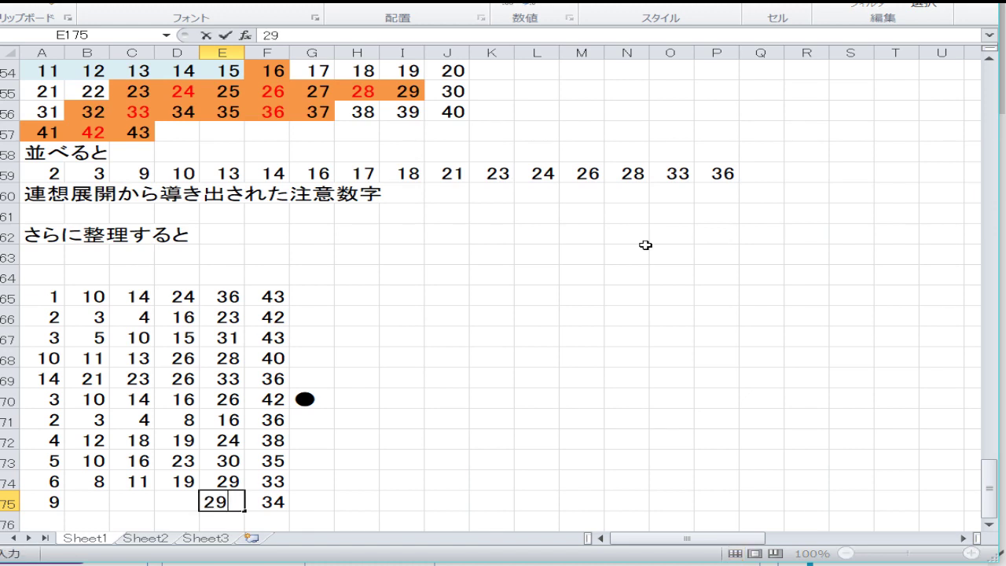
{"action": "key", "text": "Left"}
{"action": "type", "text": "28"}
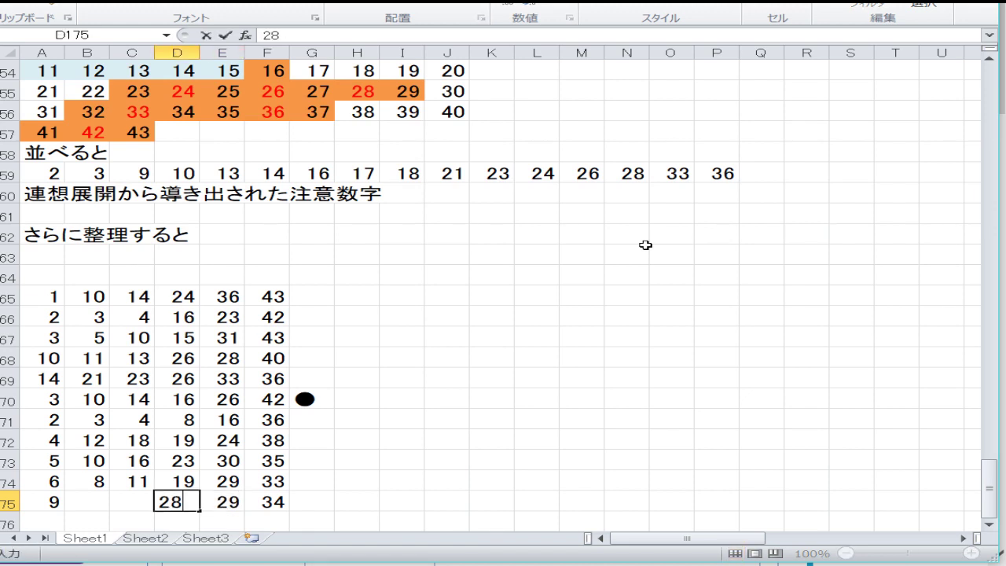
{"action": "key", "text": "Left"}
{"action": "type", "text": "26"}
{"action": "key", "text": "Left"}
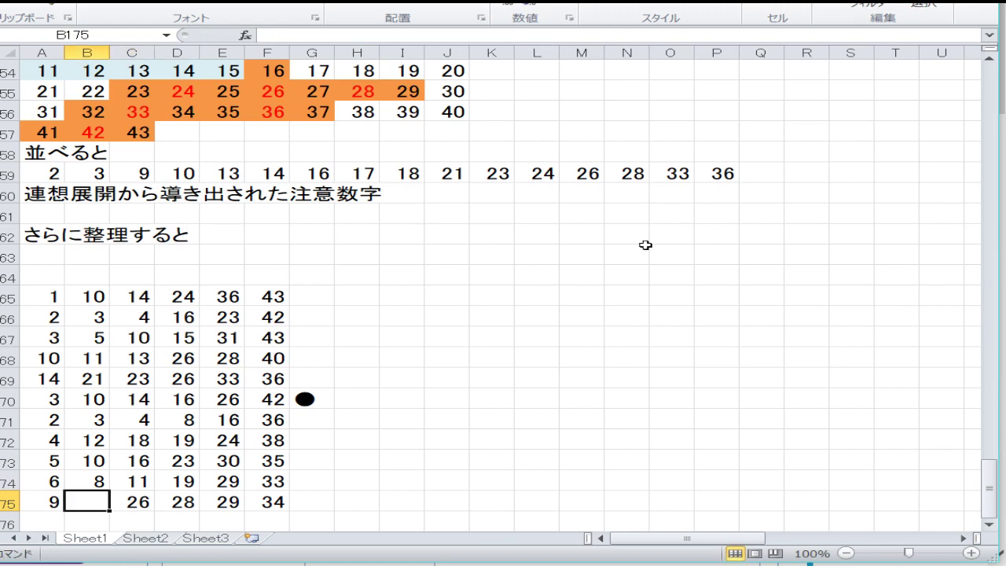
{"action": "type", "text": "14"}
{"action": "key", "text": "Return"}
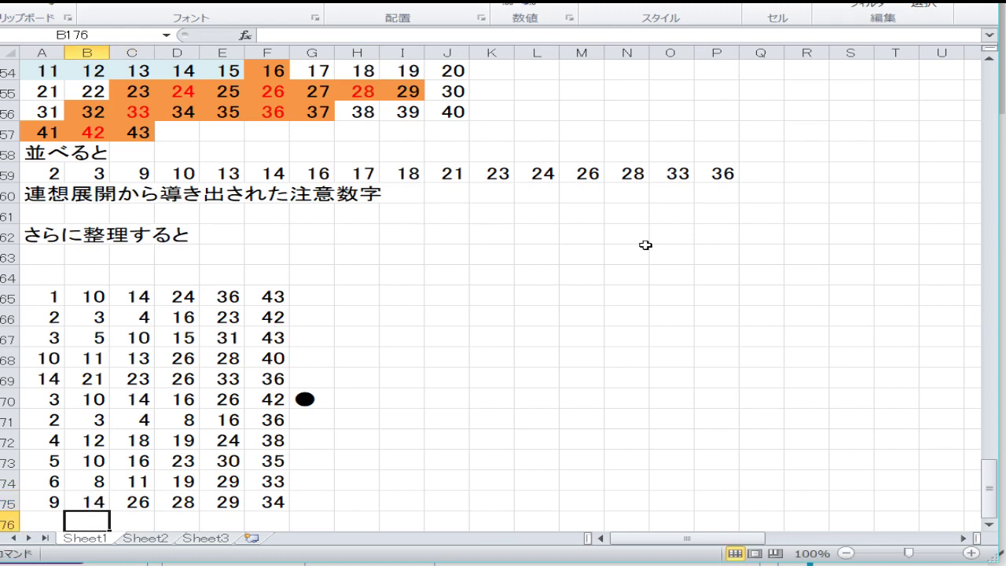
{"action": "key", "text": "Down"}
{"action": "key", "text": "Down"}
{"action": "key", "text": "Down"}
{"action": "key", "text": "Down"}
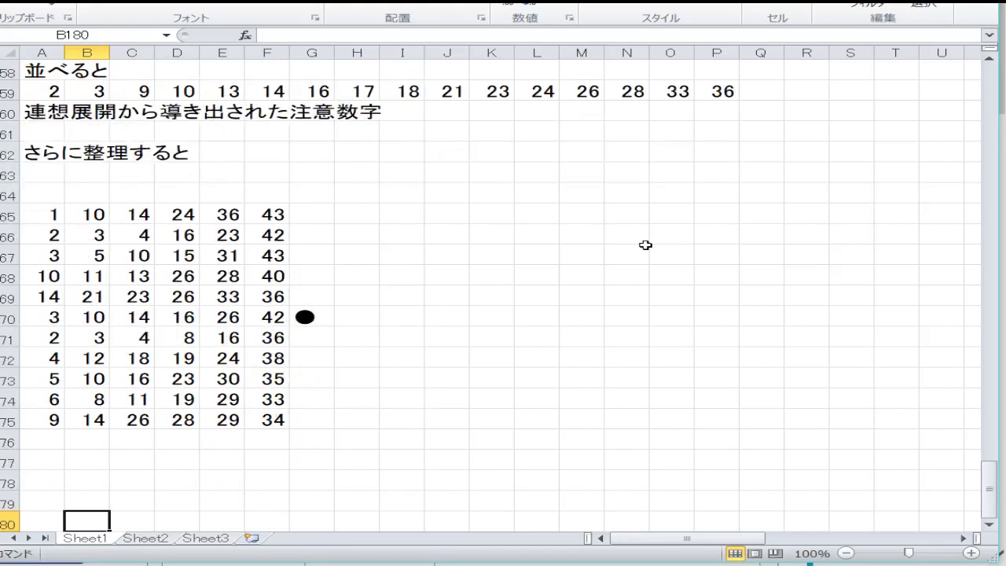